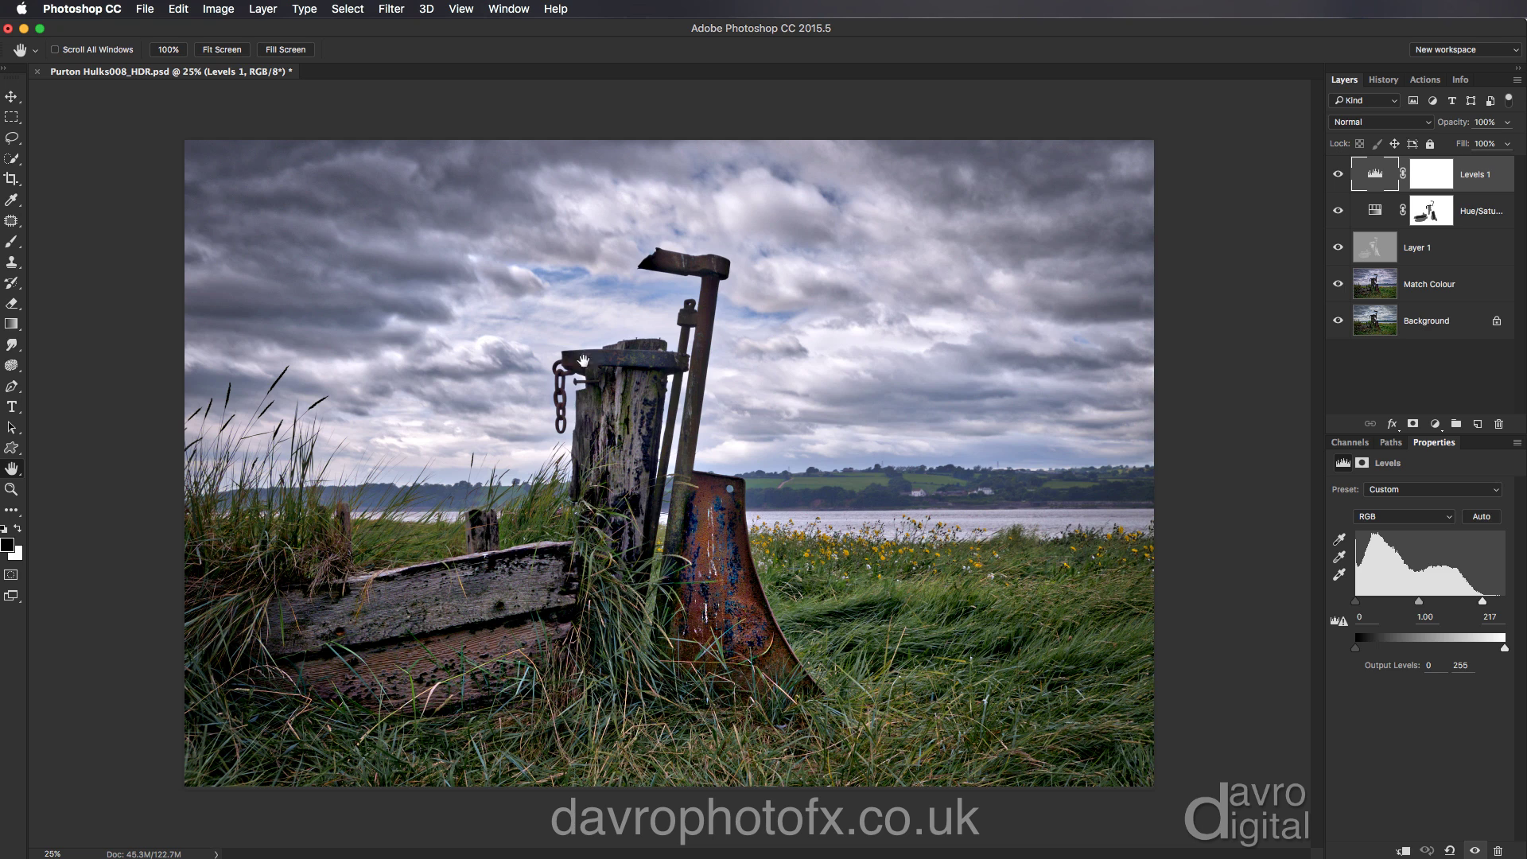
# Check the layered original's Image Size settings without changing them
pyautogui.click(215, 9)
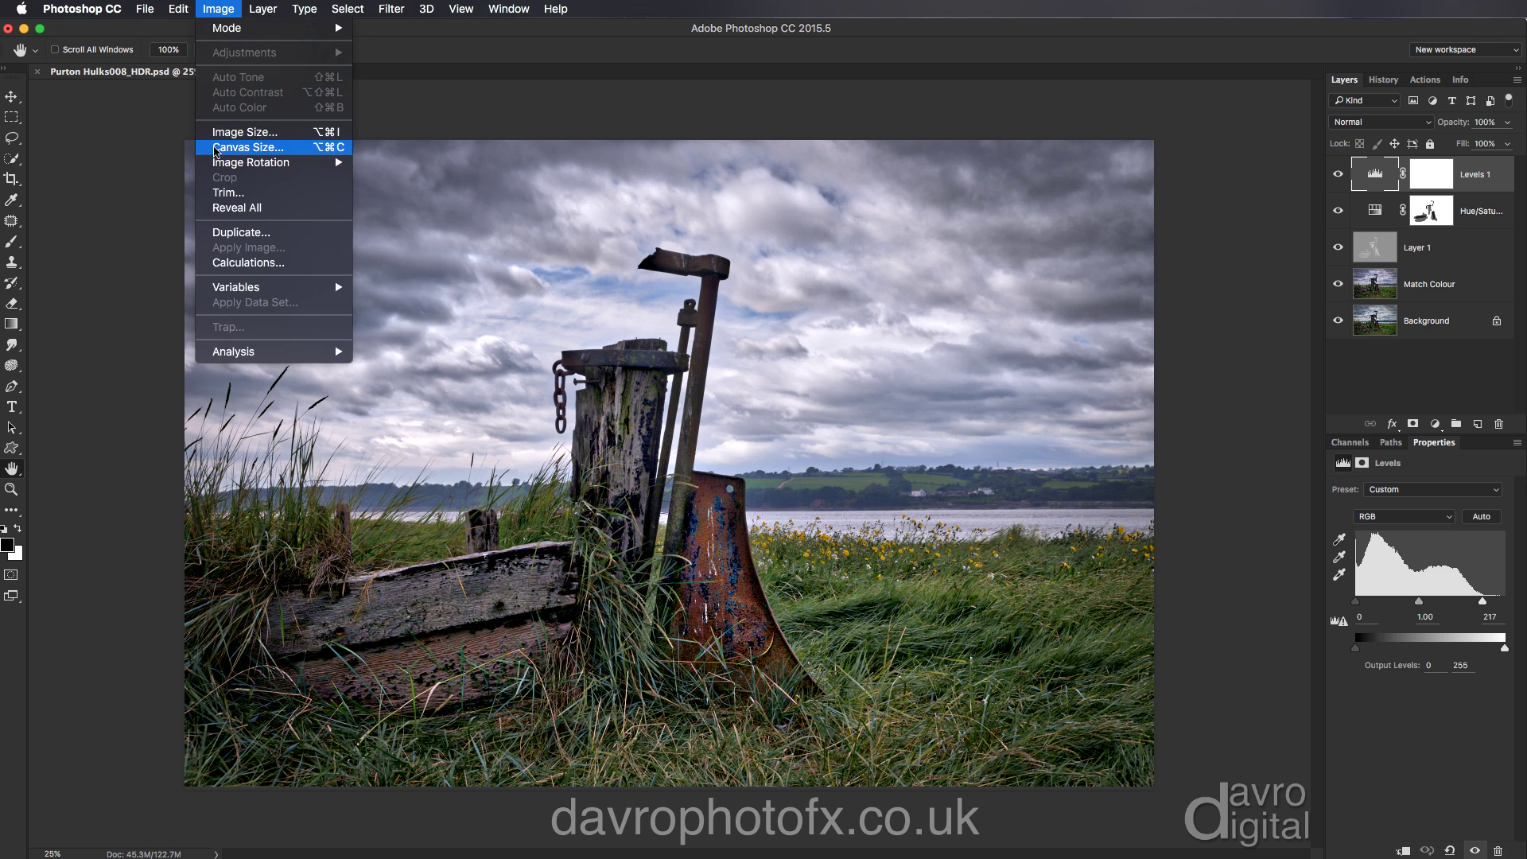
pyautogui.click(235, 135)
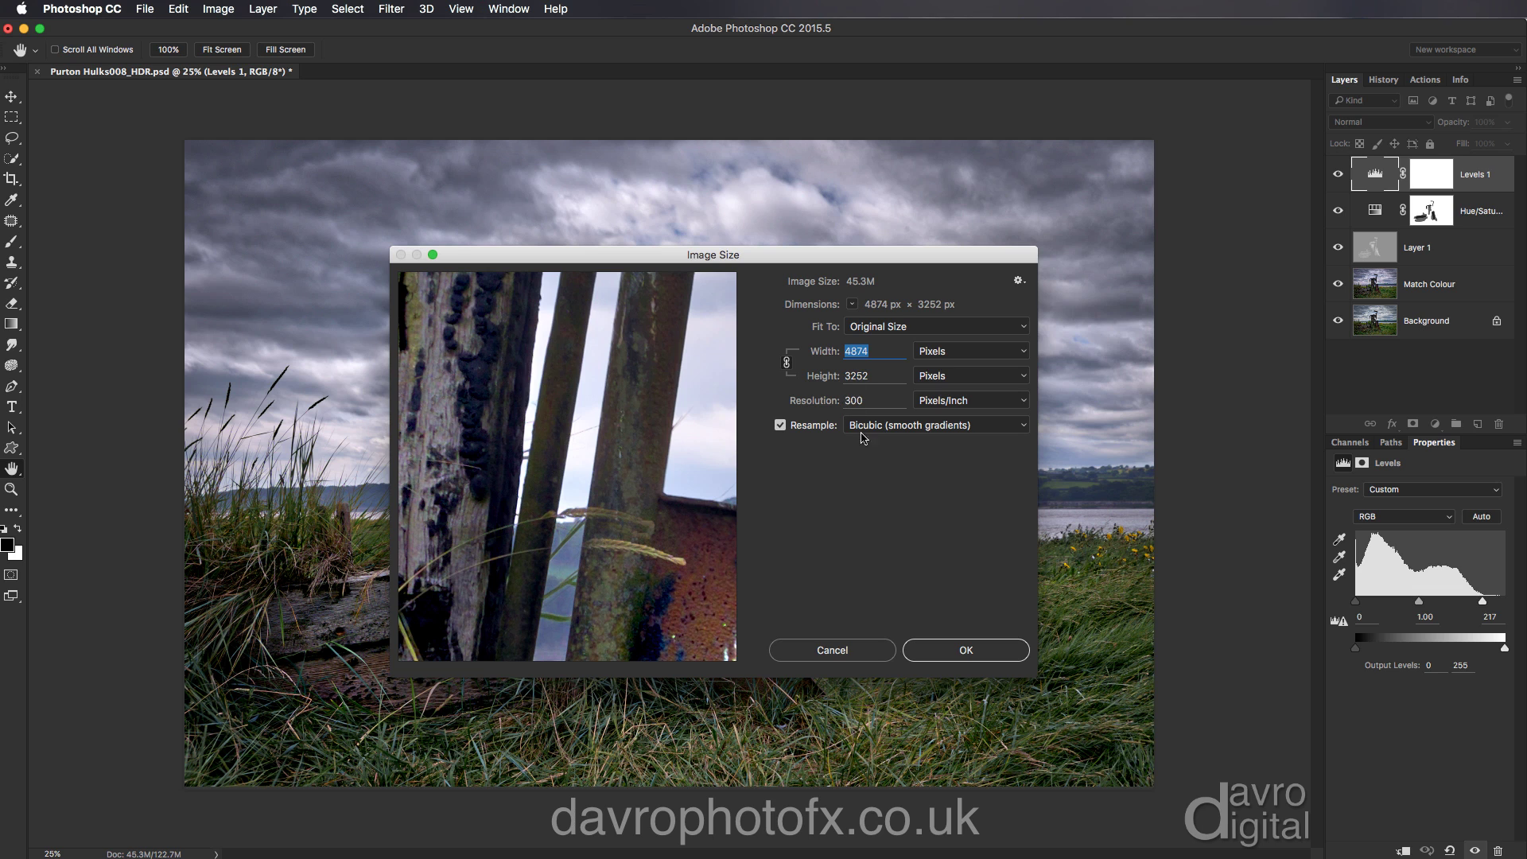
pyautogui.click(928, 651)
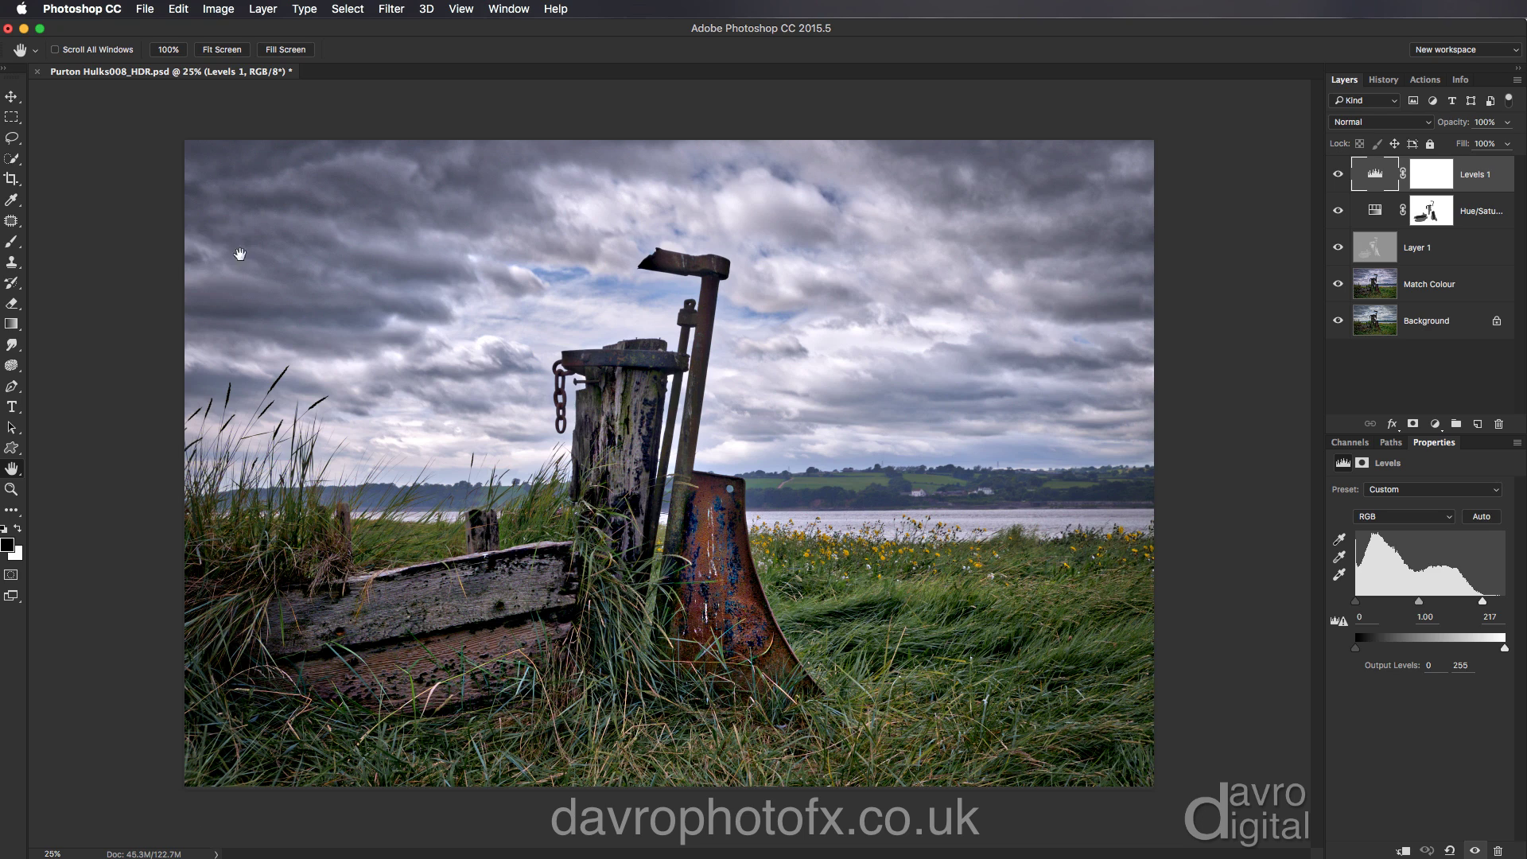
# Duplicate the image with merged layers only, named Purton Hulks008_HDR
pyautogui.click(218, 10)
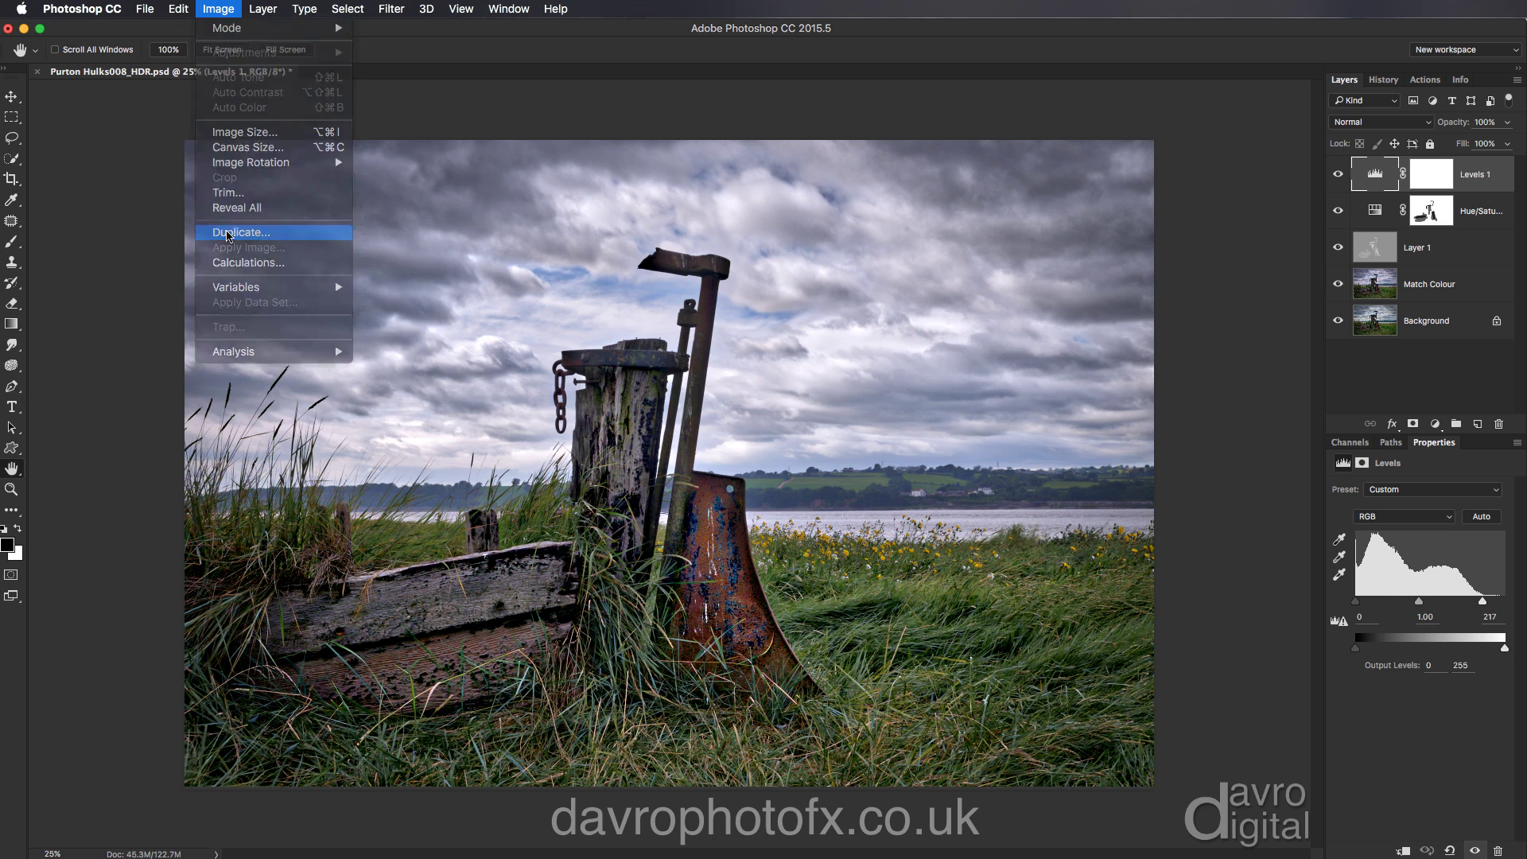
pyautogui.click(233, 234)
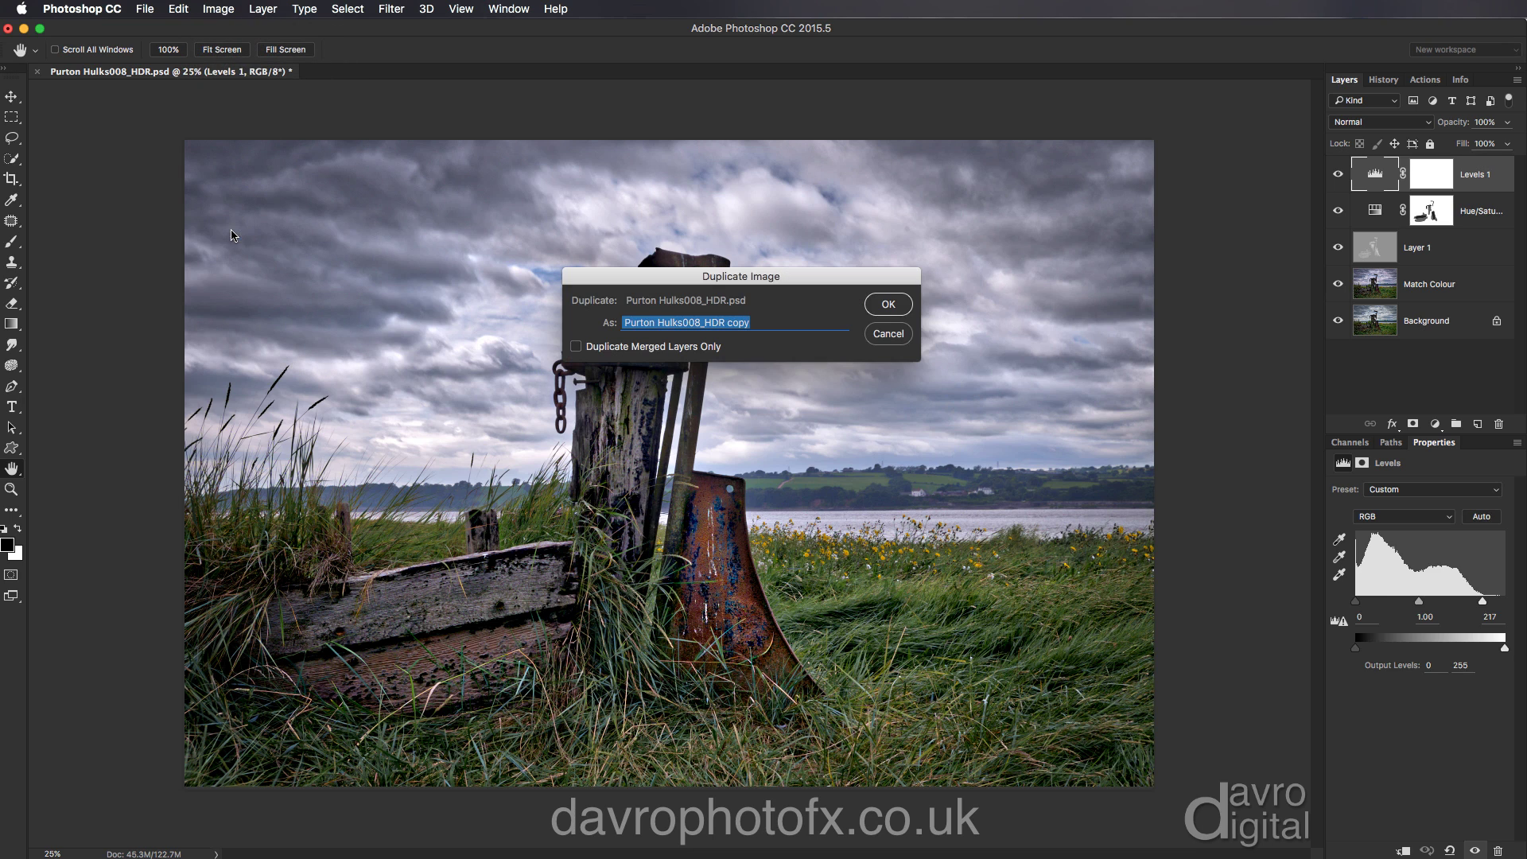
pyautogui.click(601, 351)
pyautogui.click(760, 321)
pyautogui.press('BackSpace')
pyautogui.press('BackSpace')
pyautogui.press('BackSpace')
pyautogui.press('BackSpace')
pyautogui.press('BackSpace')
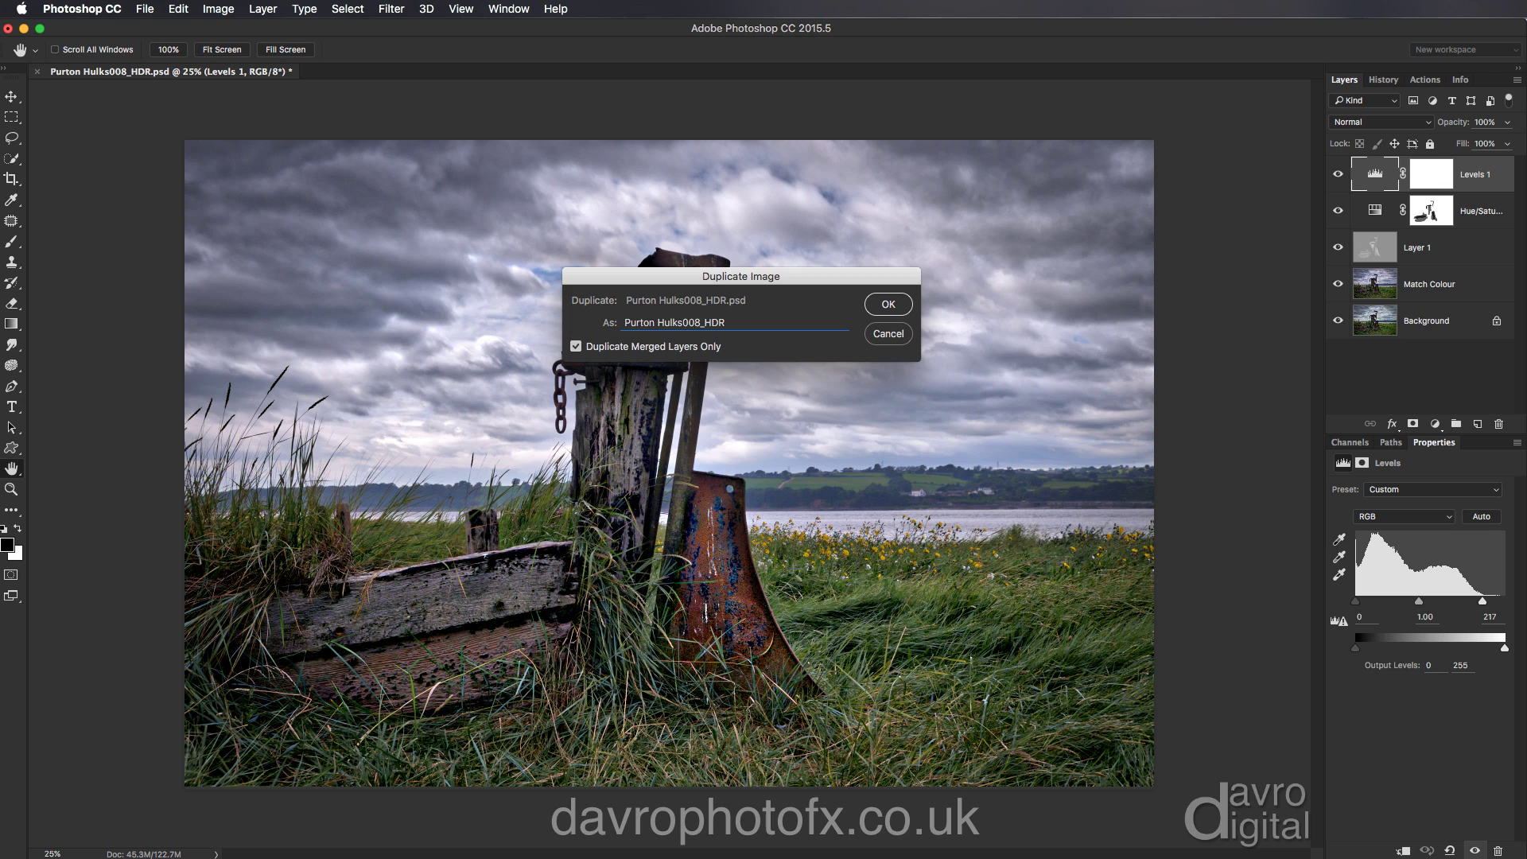
pyautogui.click(890, 304)
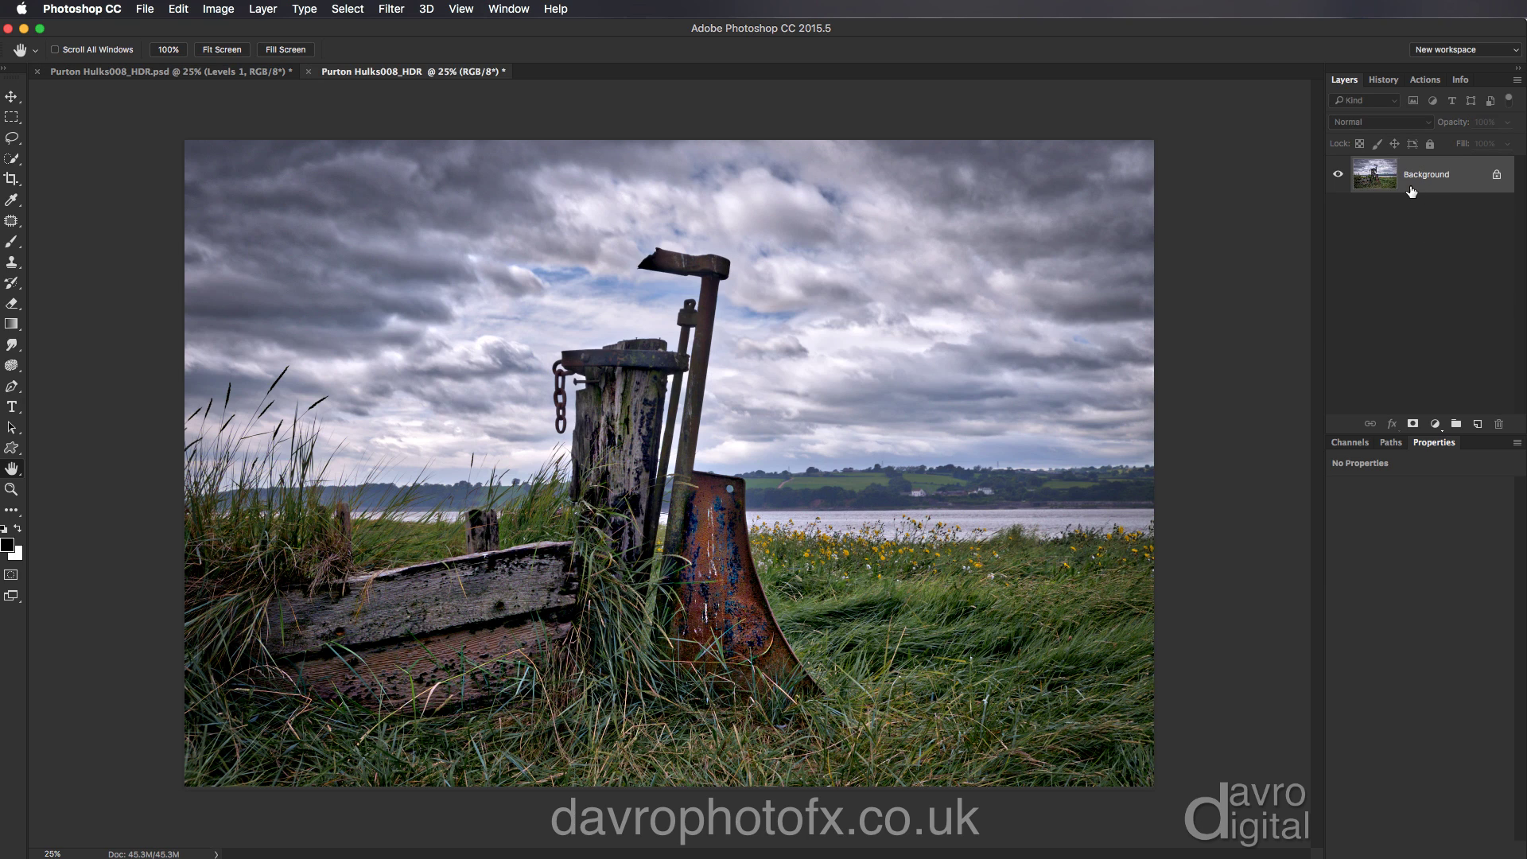
# Close the layered original document without saving its changes
pyautogui.click(224, 73)
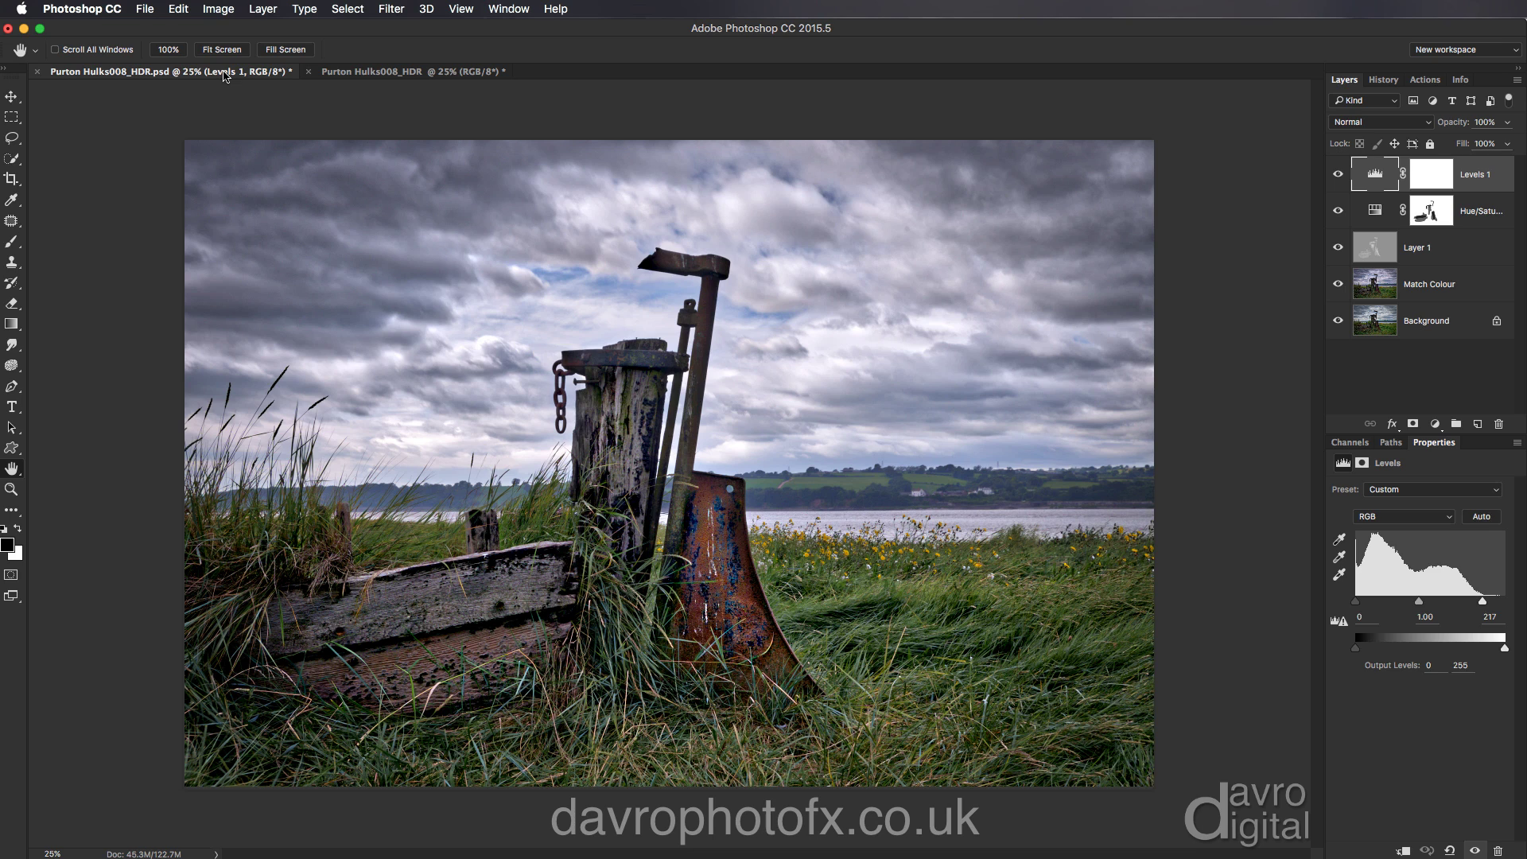
pyautogui.click(38, 72)
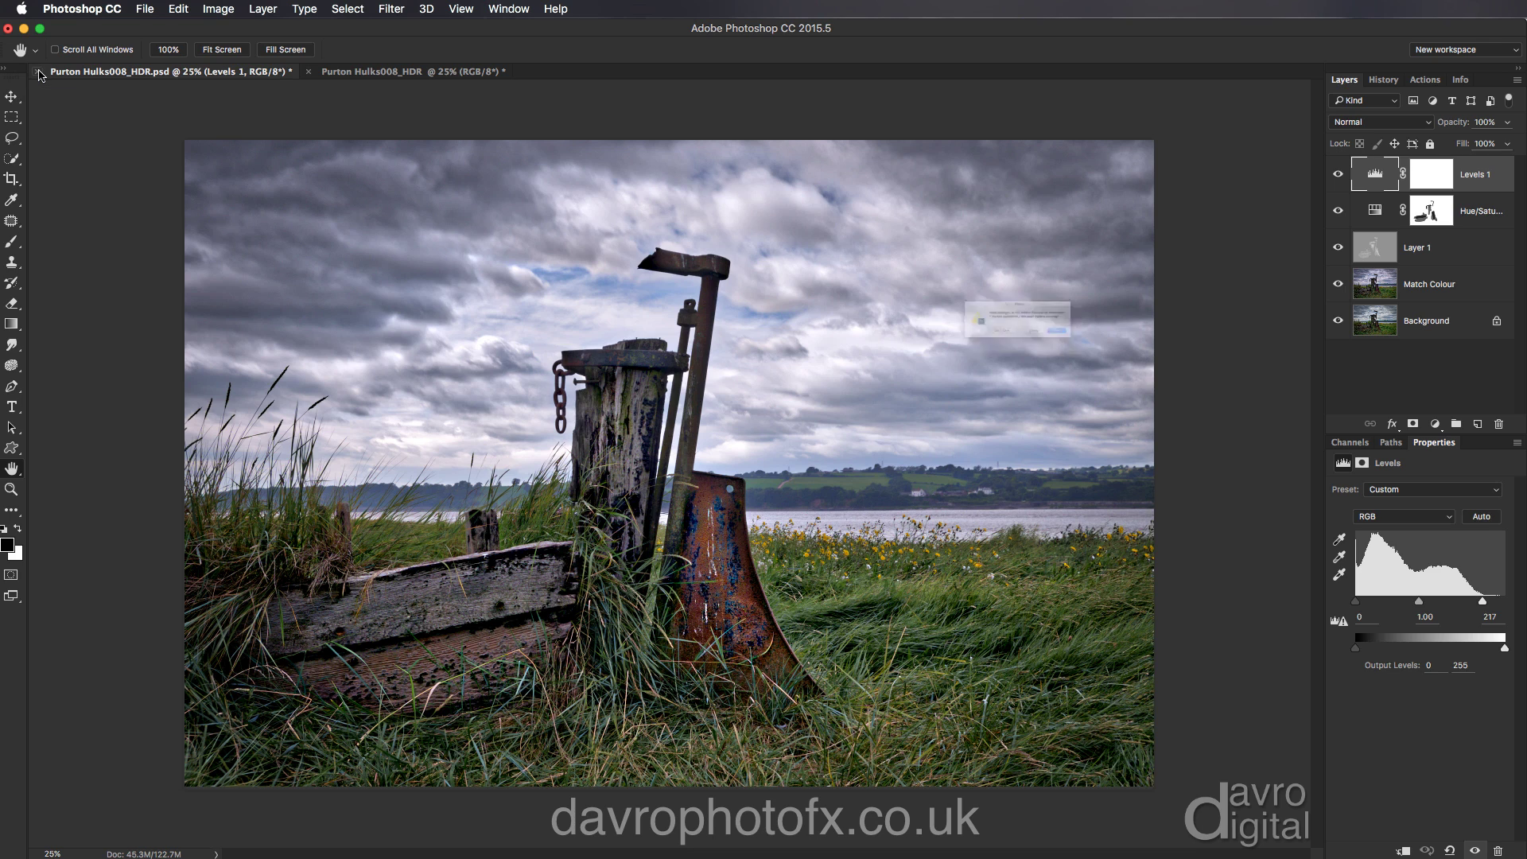
pyautogui.click(963, 357)
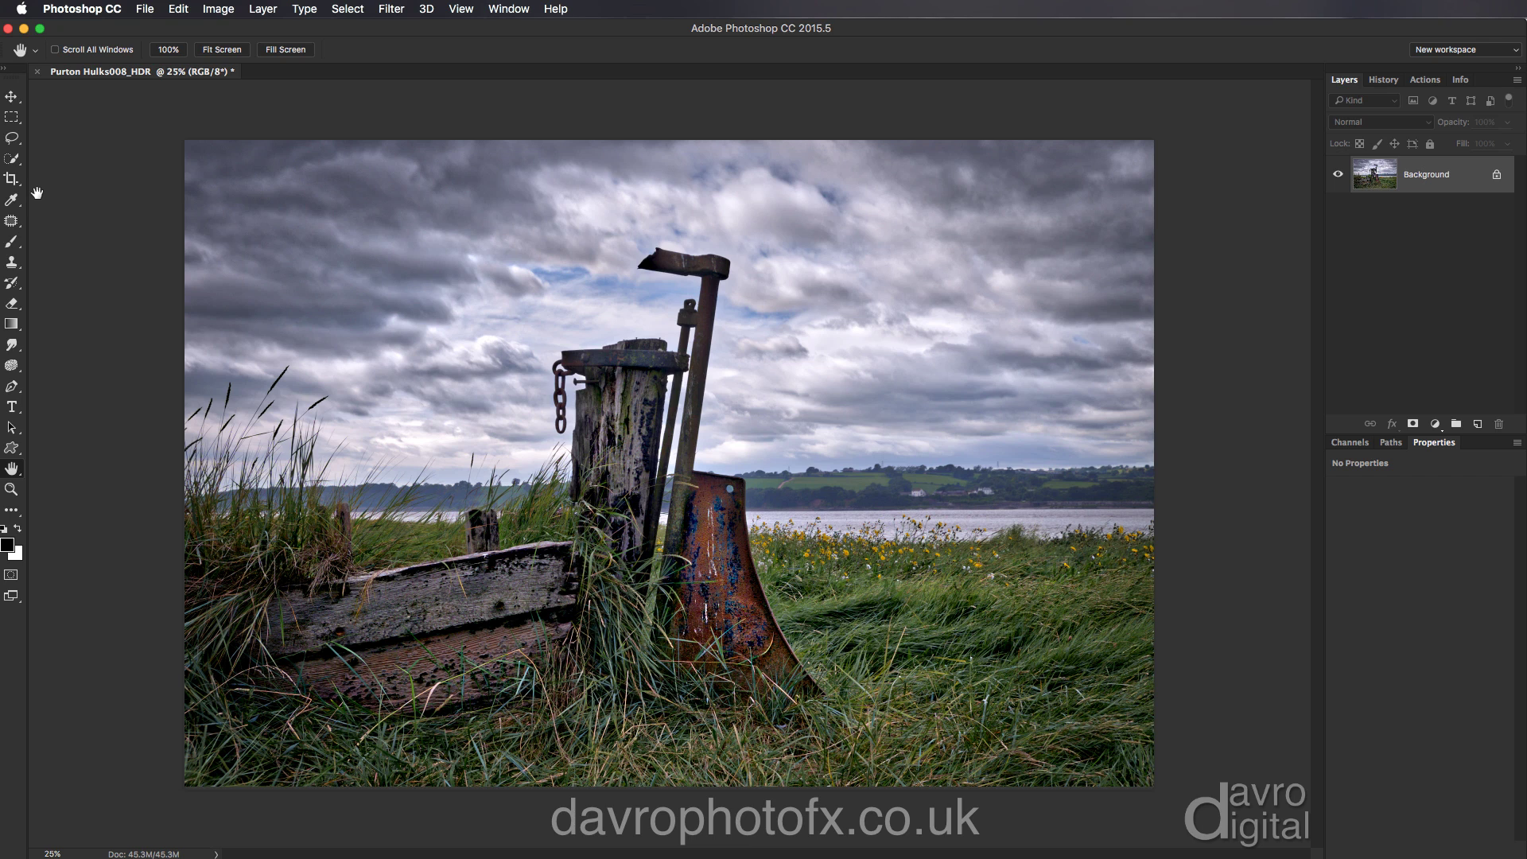
# Set the crop tool to W x H x Resolution: 1230 px × 922 px at 300 ppi
pyautogui.press('c')
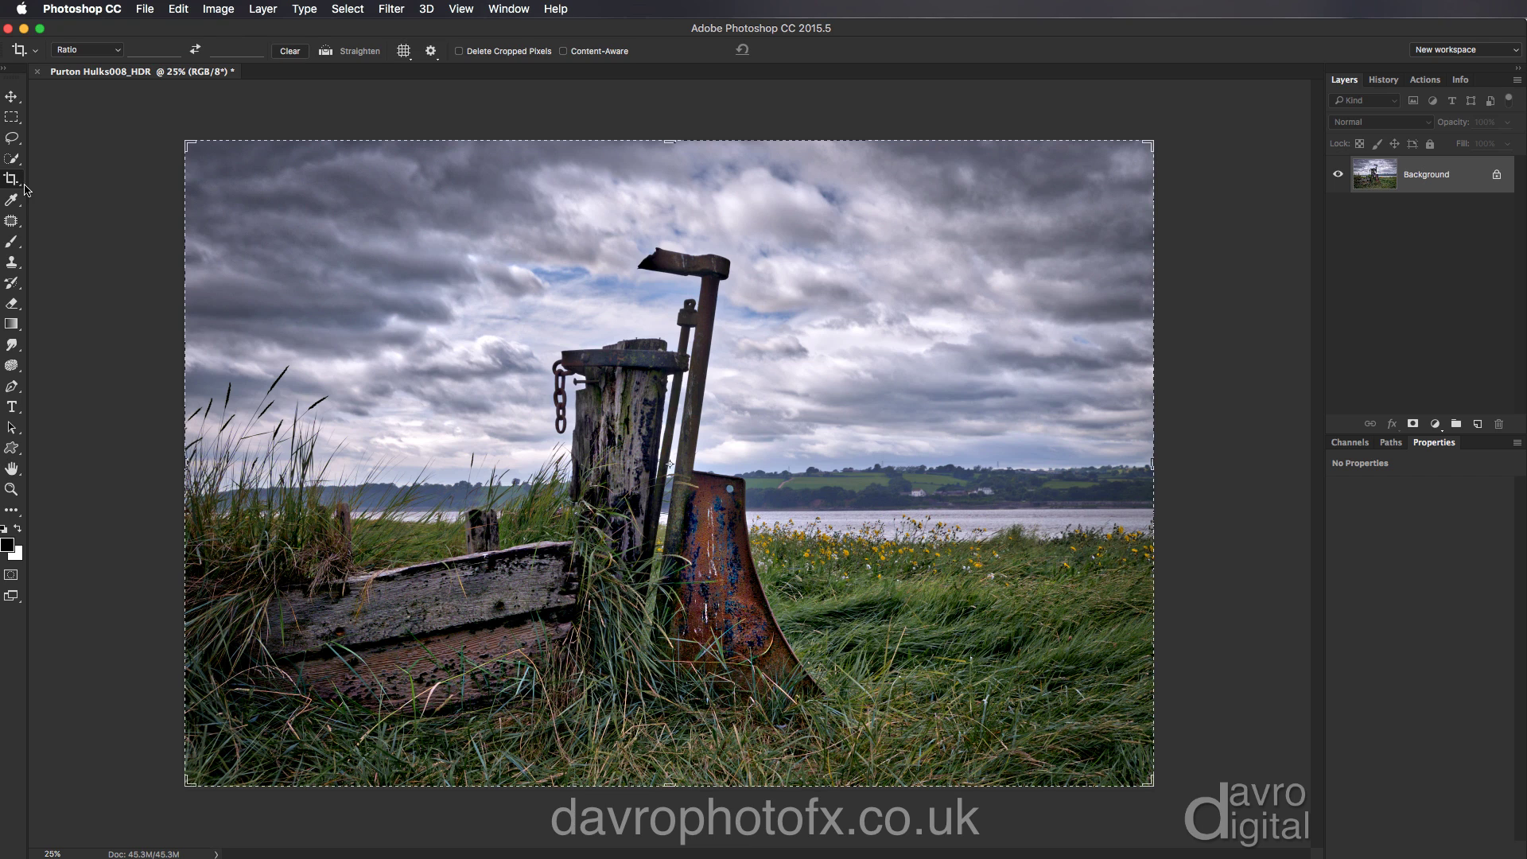
pyautogui.click(87, 52)
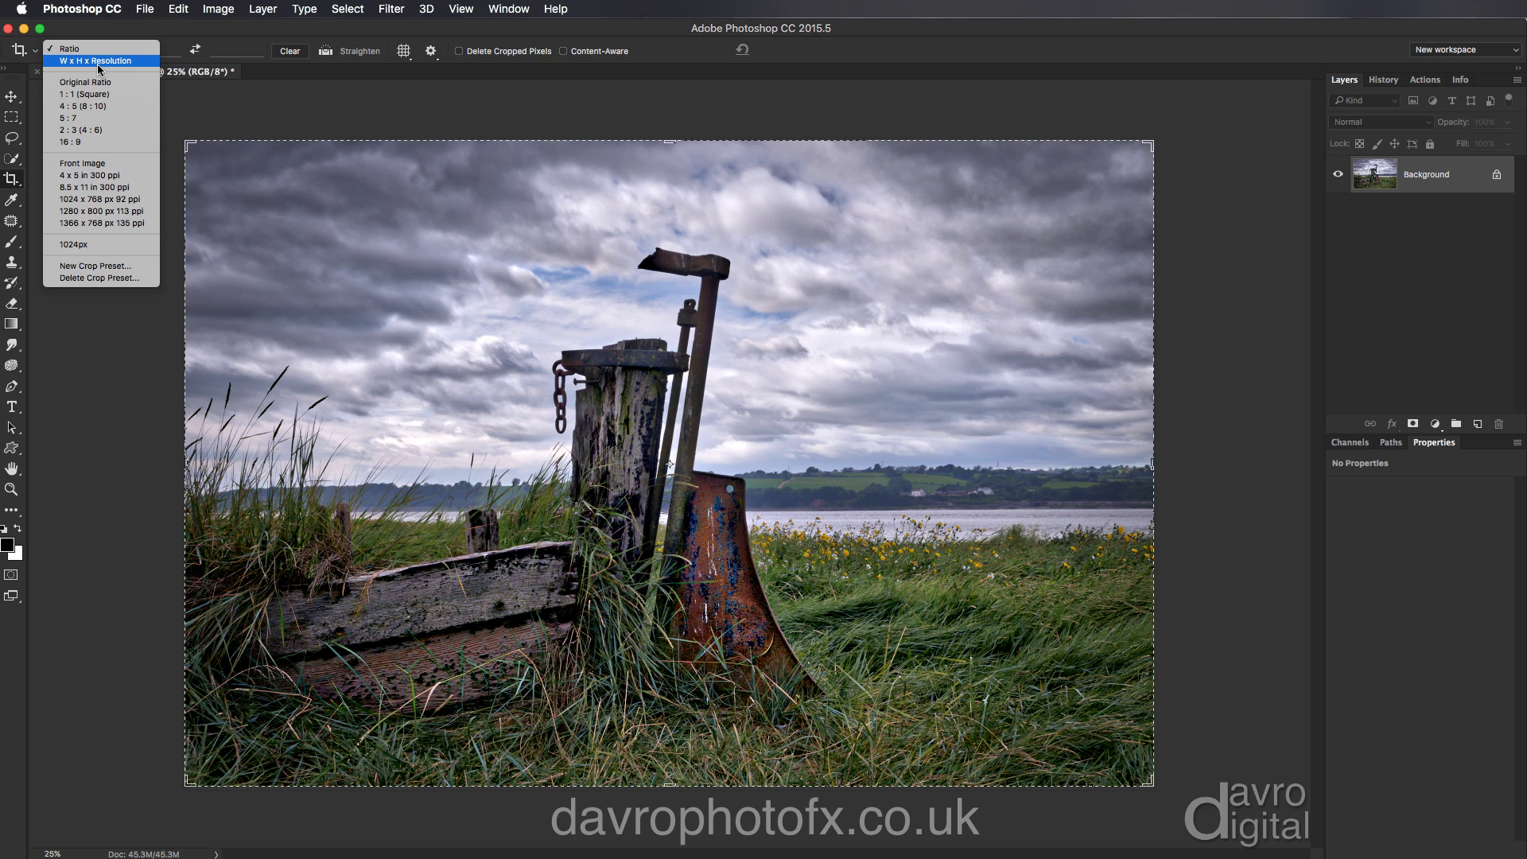
pyautogui.click(82, 64)
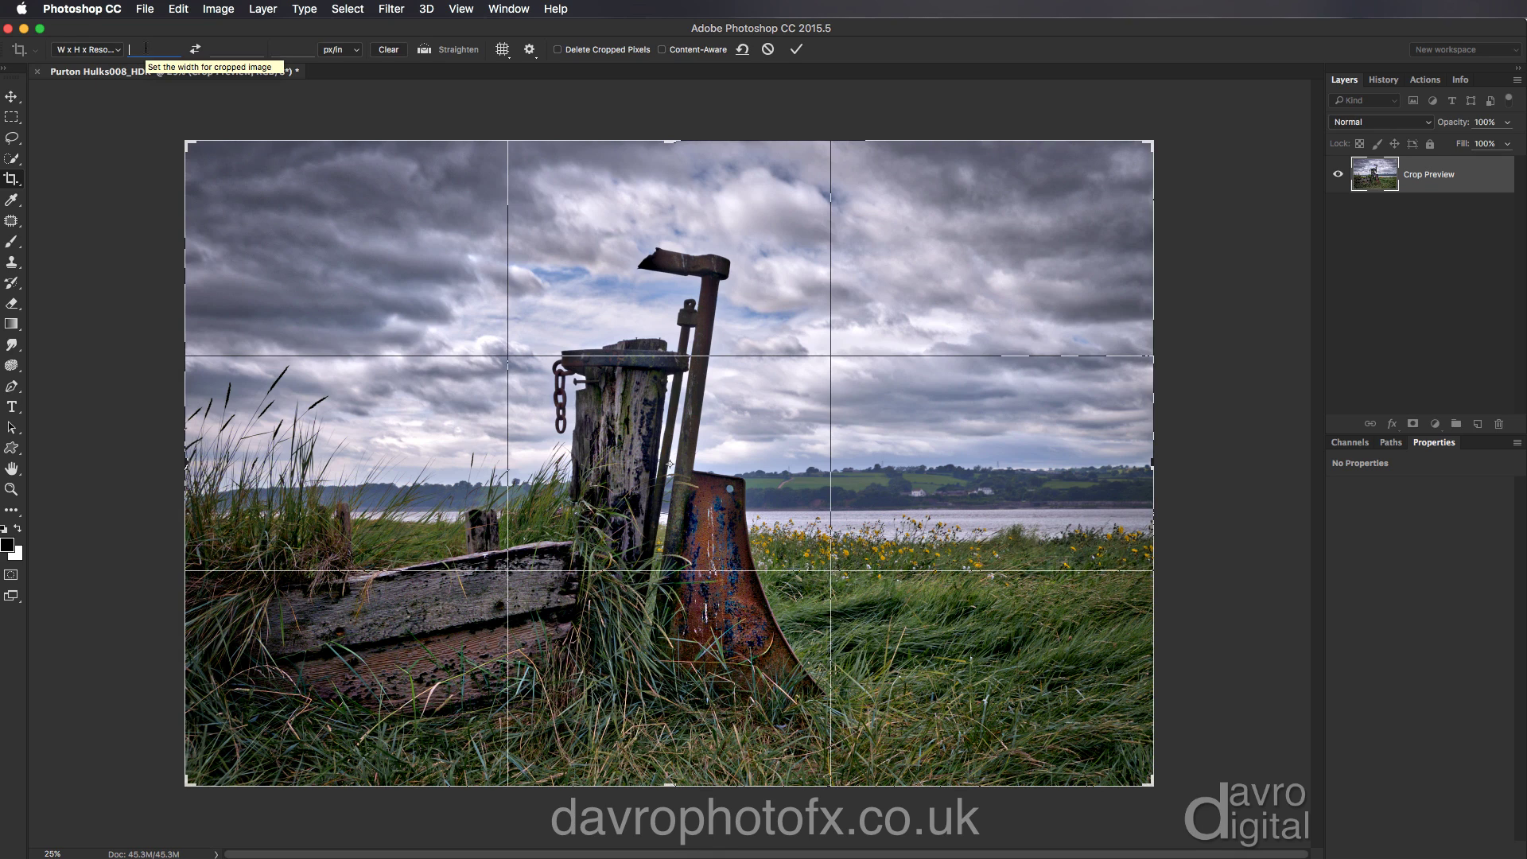
pyautogui.write('1230 px')
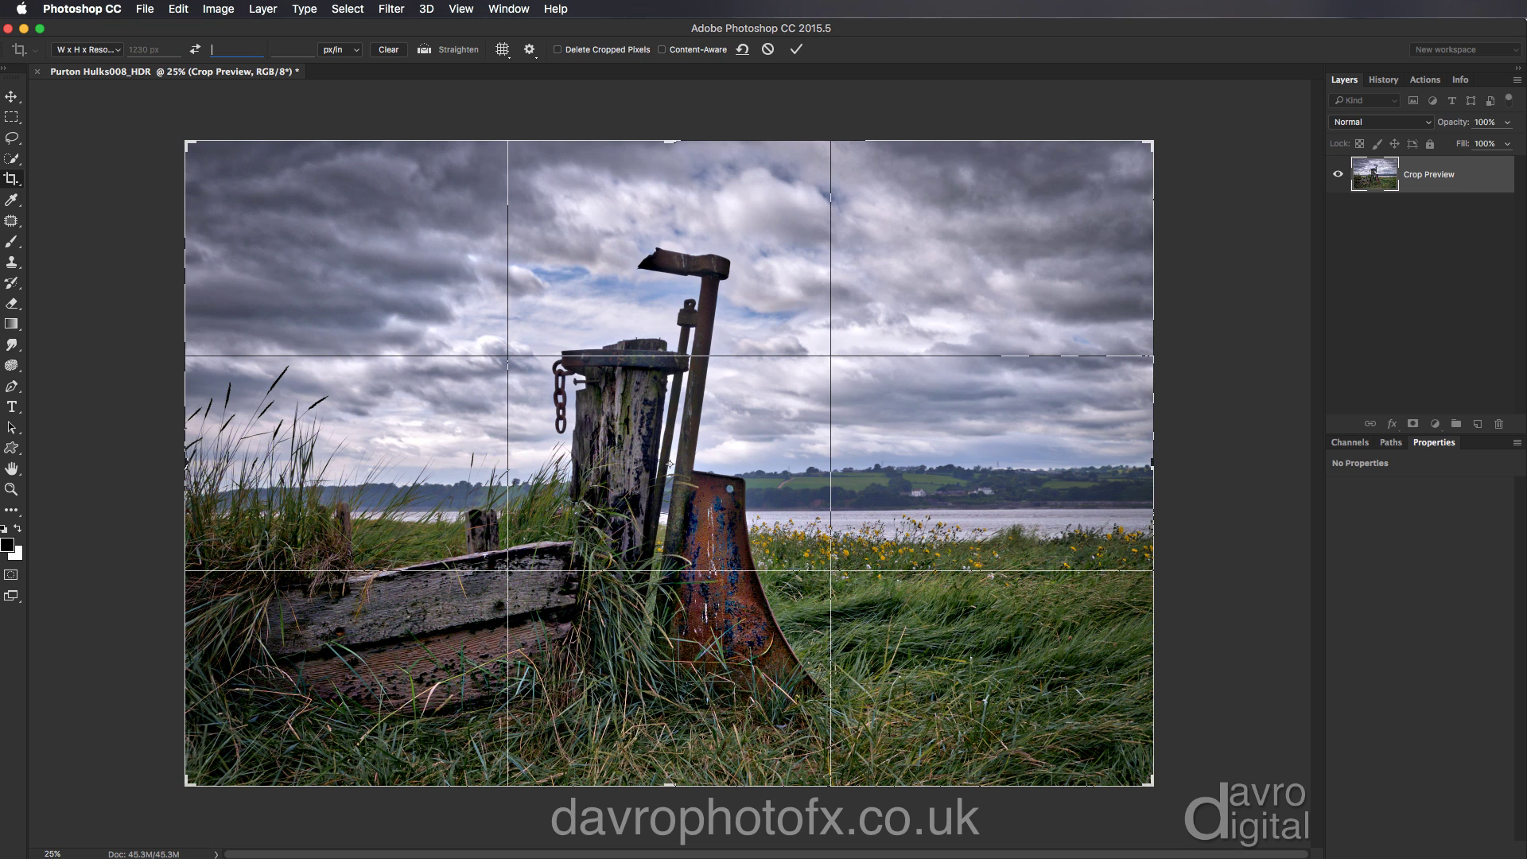
pyautogui.write('922')
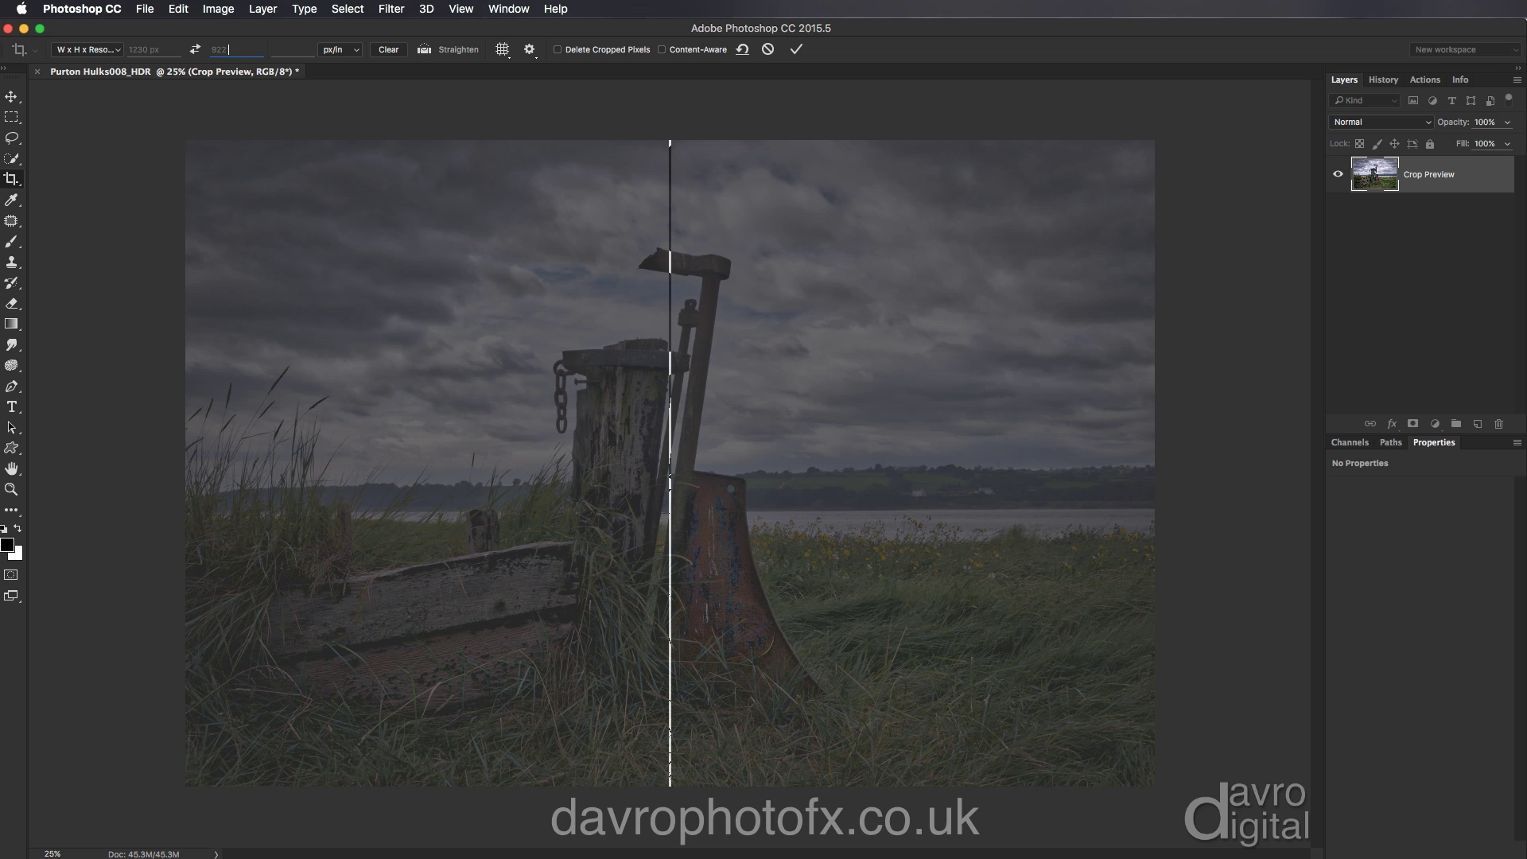
pyautogui.write('px')
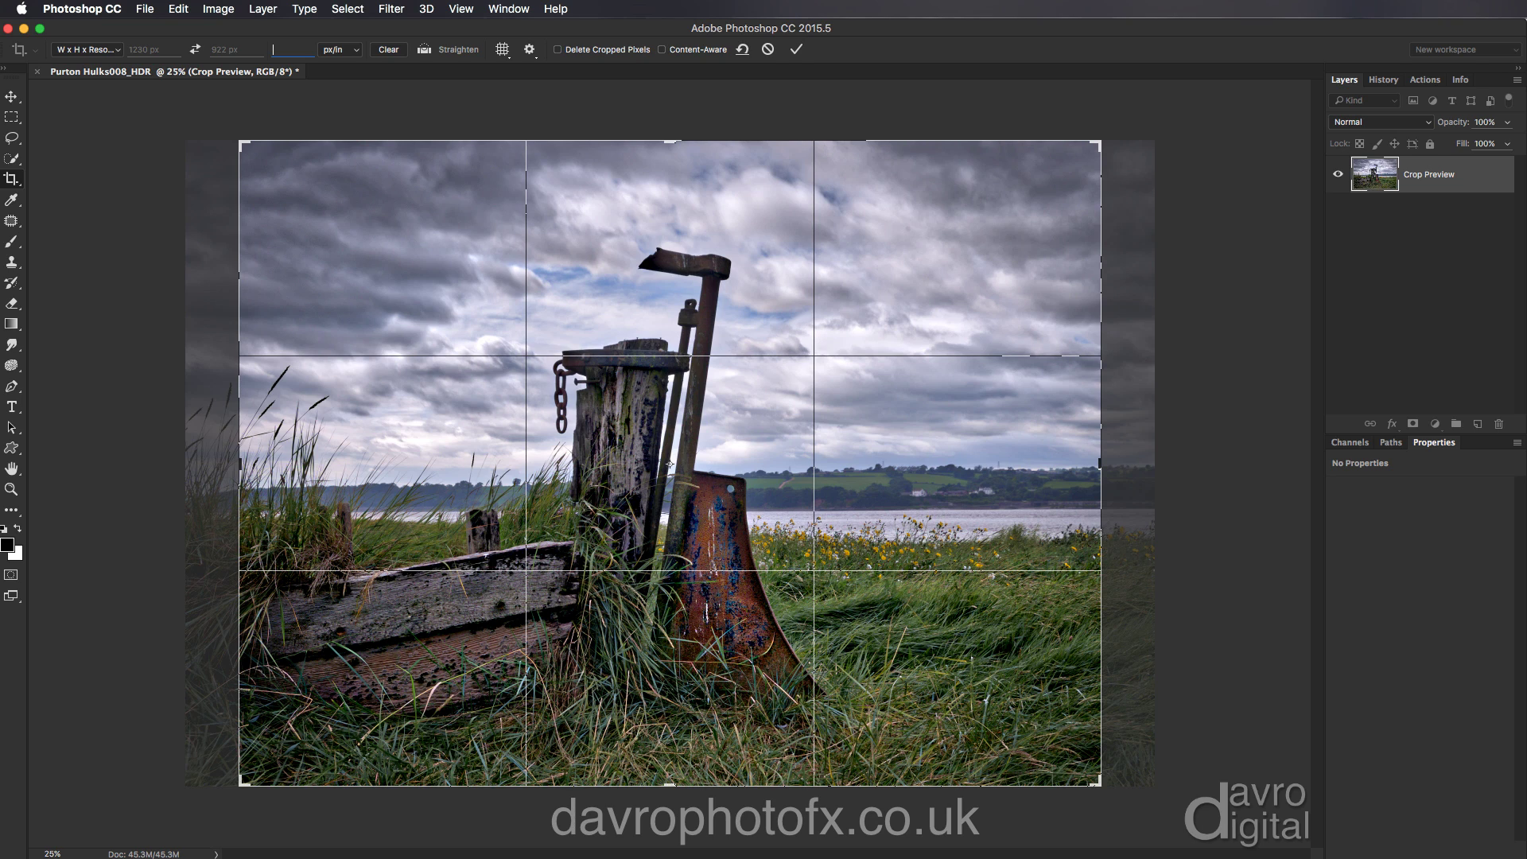
pyautogui.write('300')
# Frame the boat and rusty post in the crop box and commit the crop
pyautogui.moveTo(444, 435); pyautogui.dragTo(499, 442)
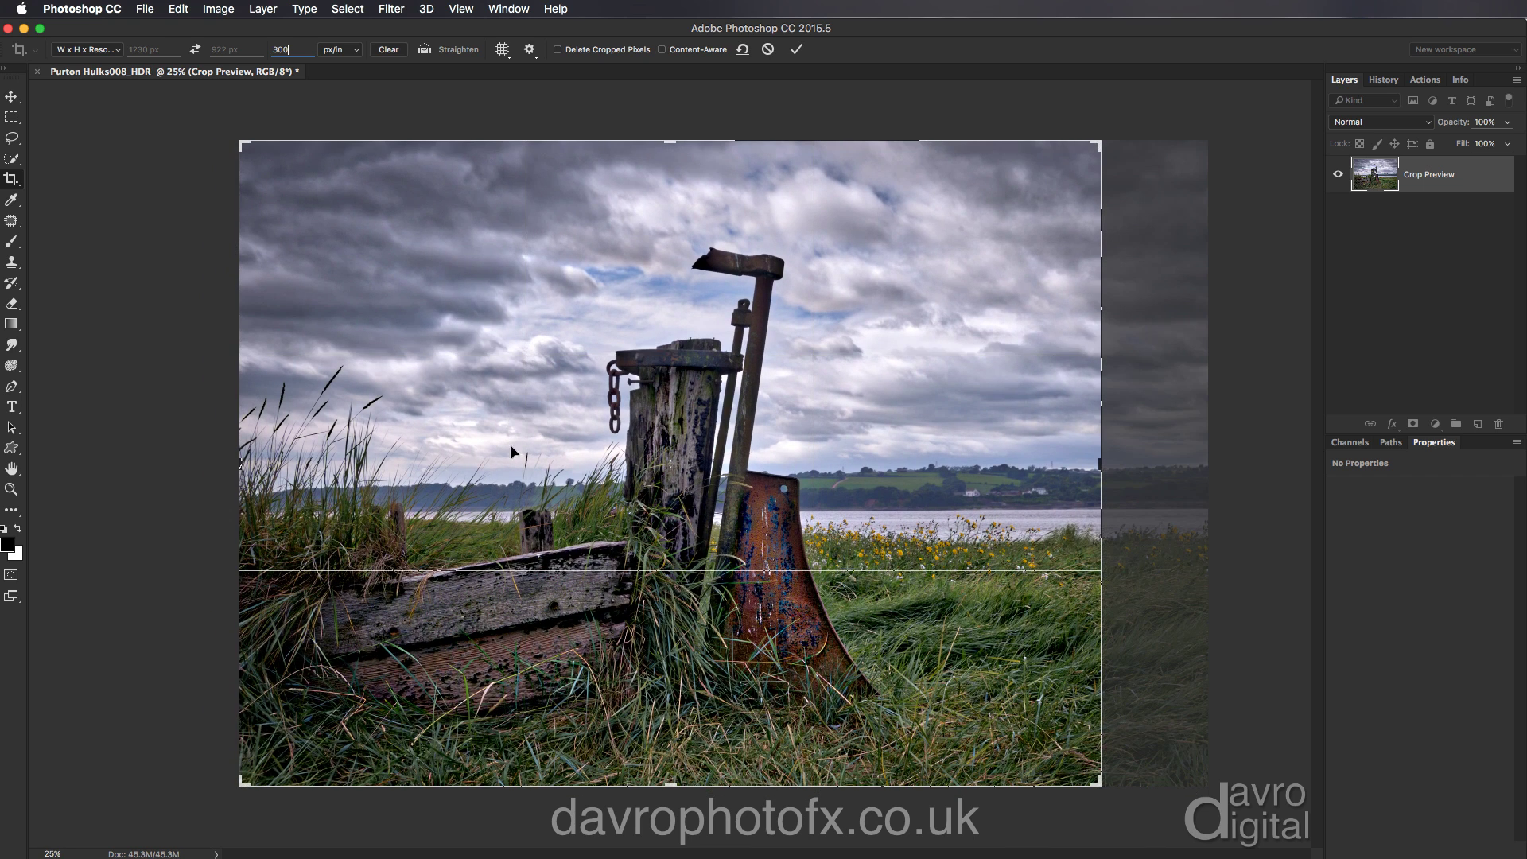
pyautogui.moveTo(1098, 784); pyautogui.dragTo(1075, 767)
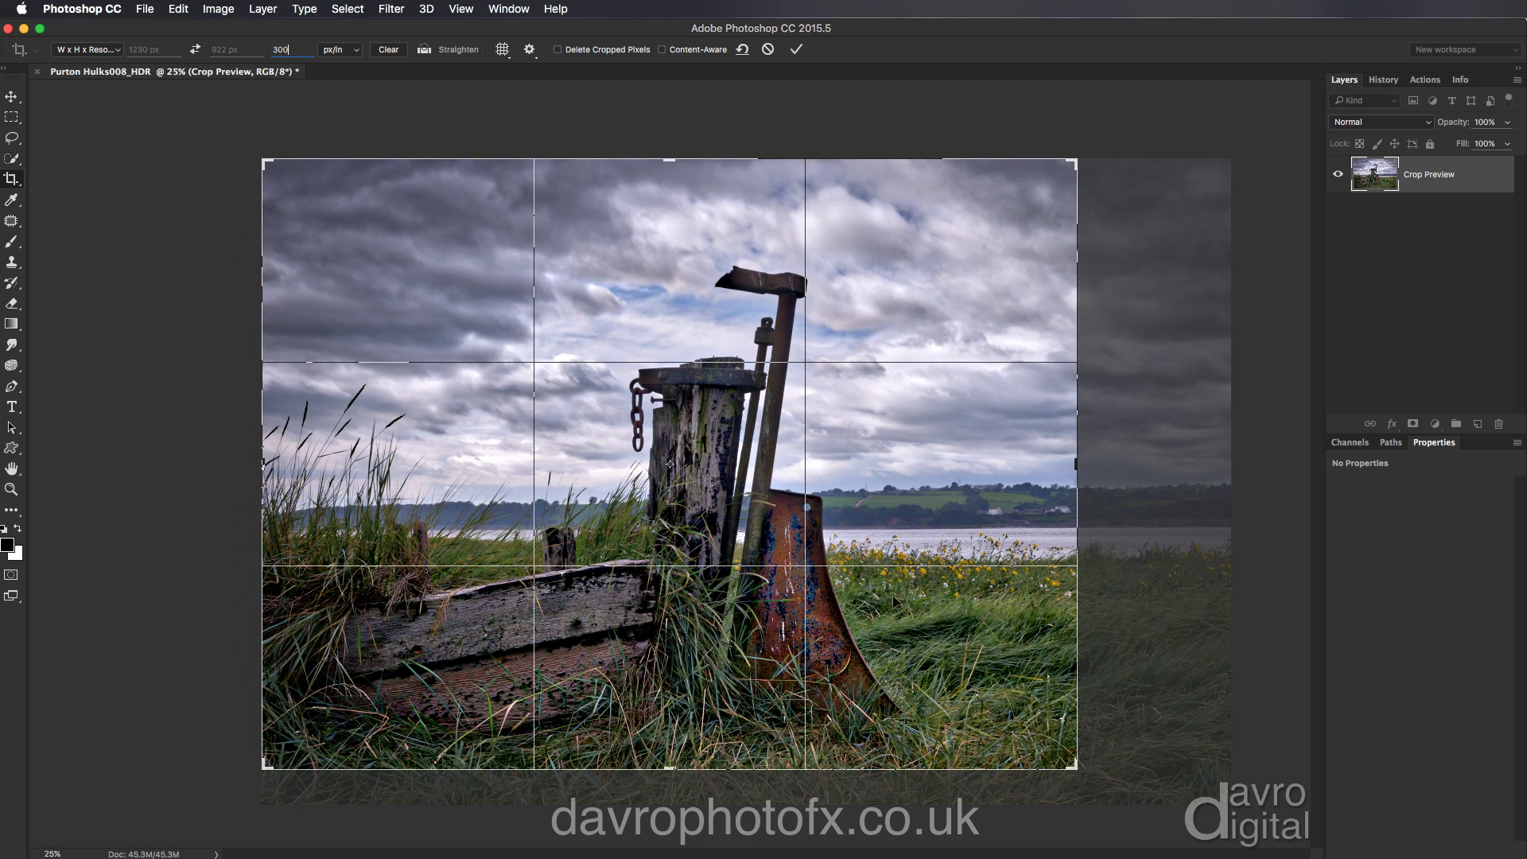
pyautogui.click(796, 51)
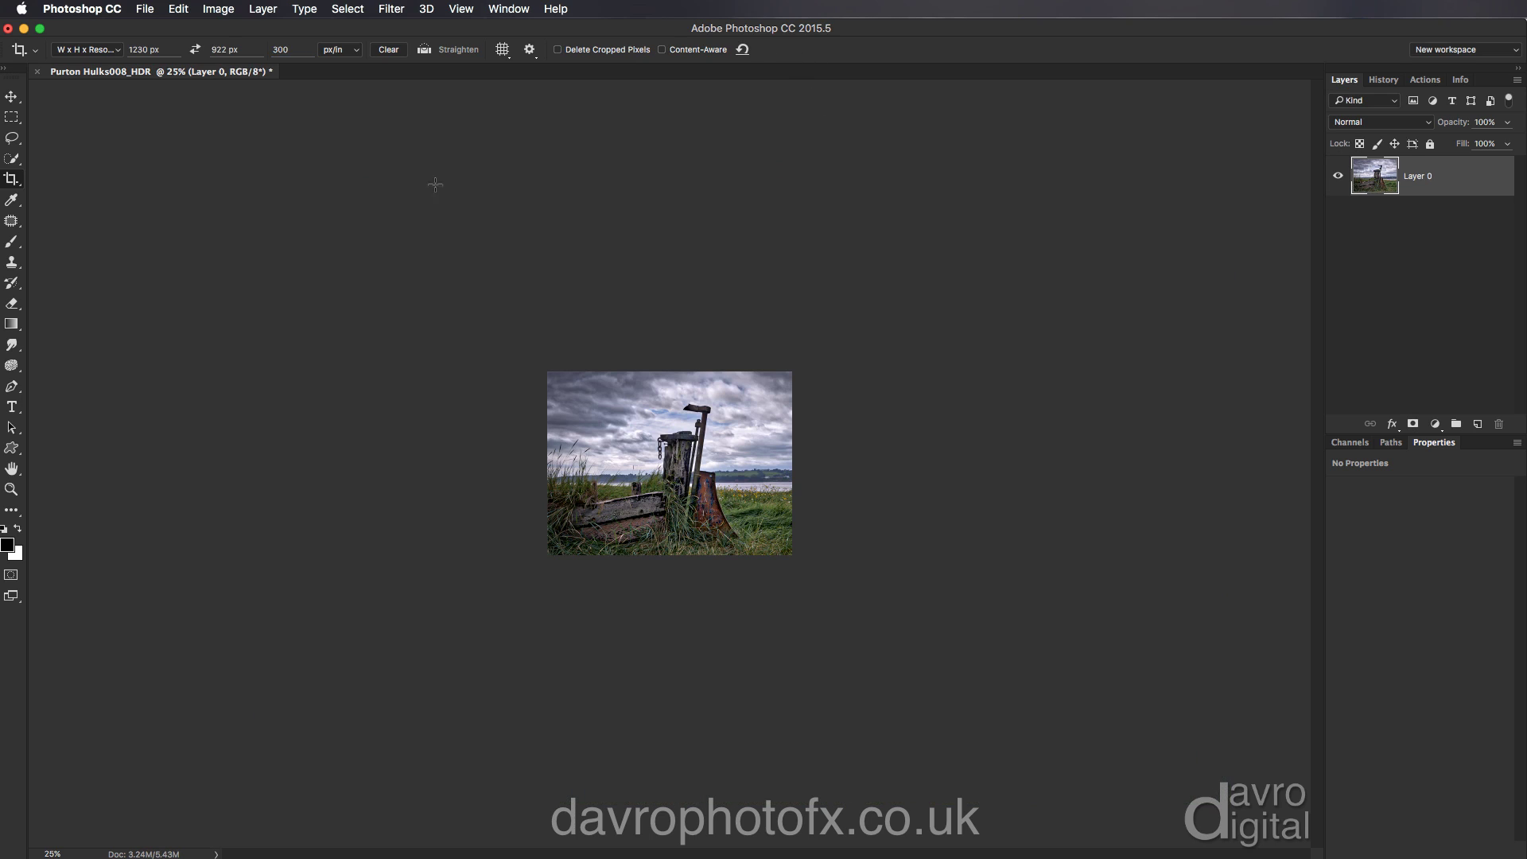
# Confirm the cropped size of 1230 × 922 px in Image Size, cancelling unchanged
pyautogui.click(219, 10)
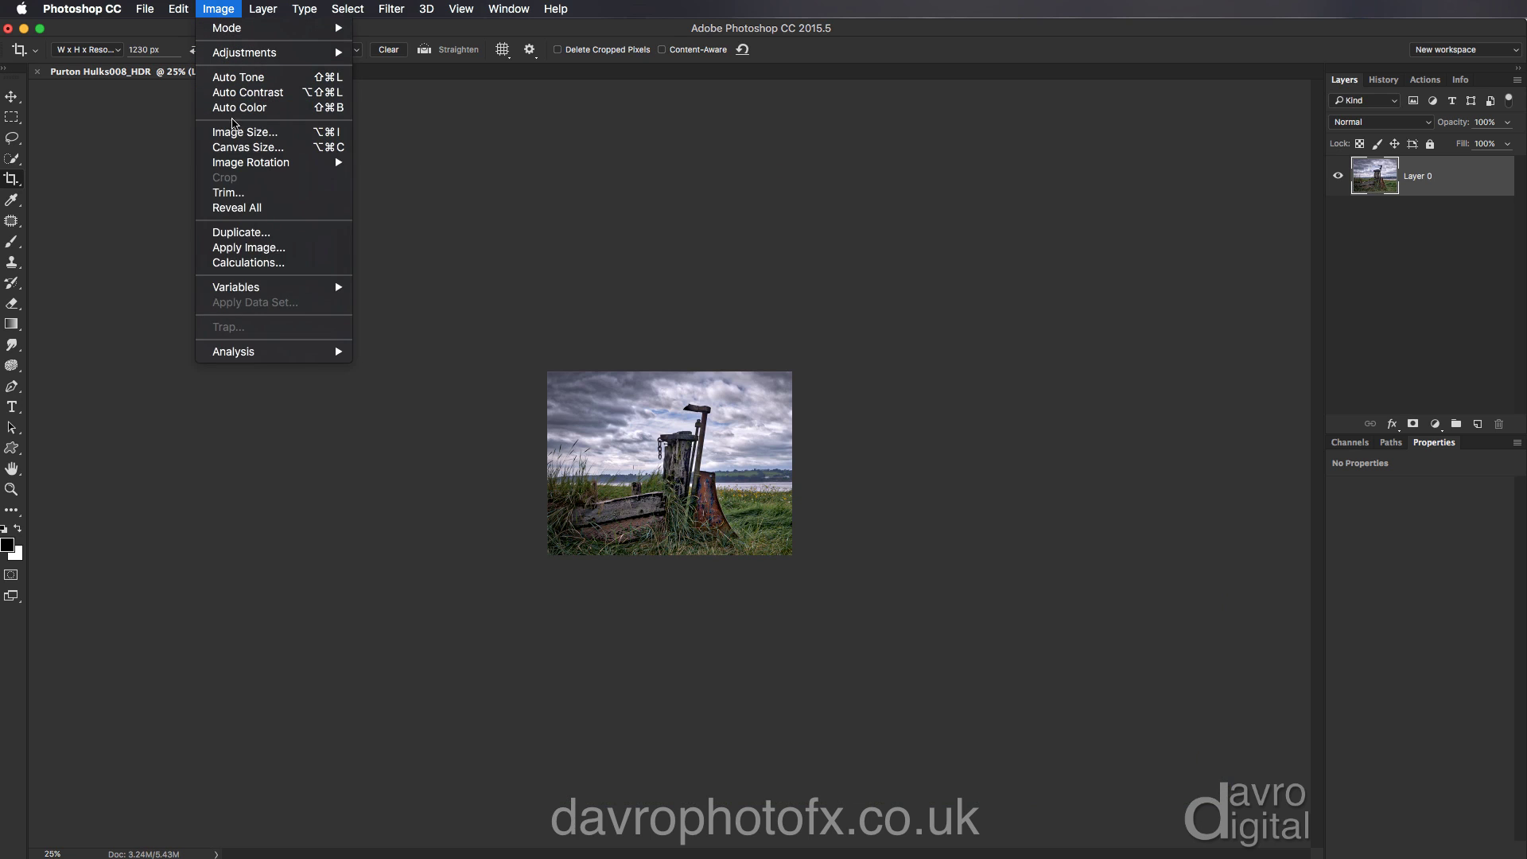
pyautogui.click(233, 131)
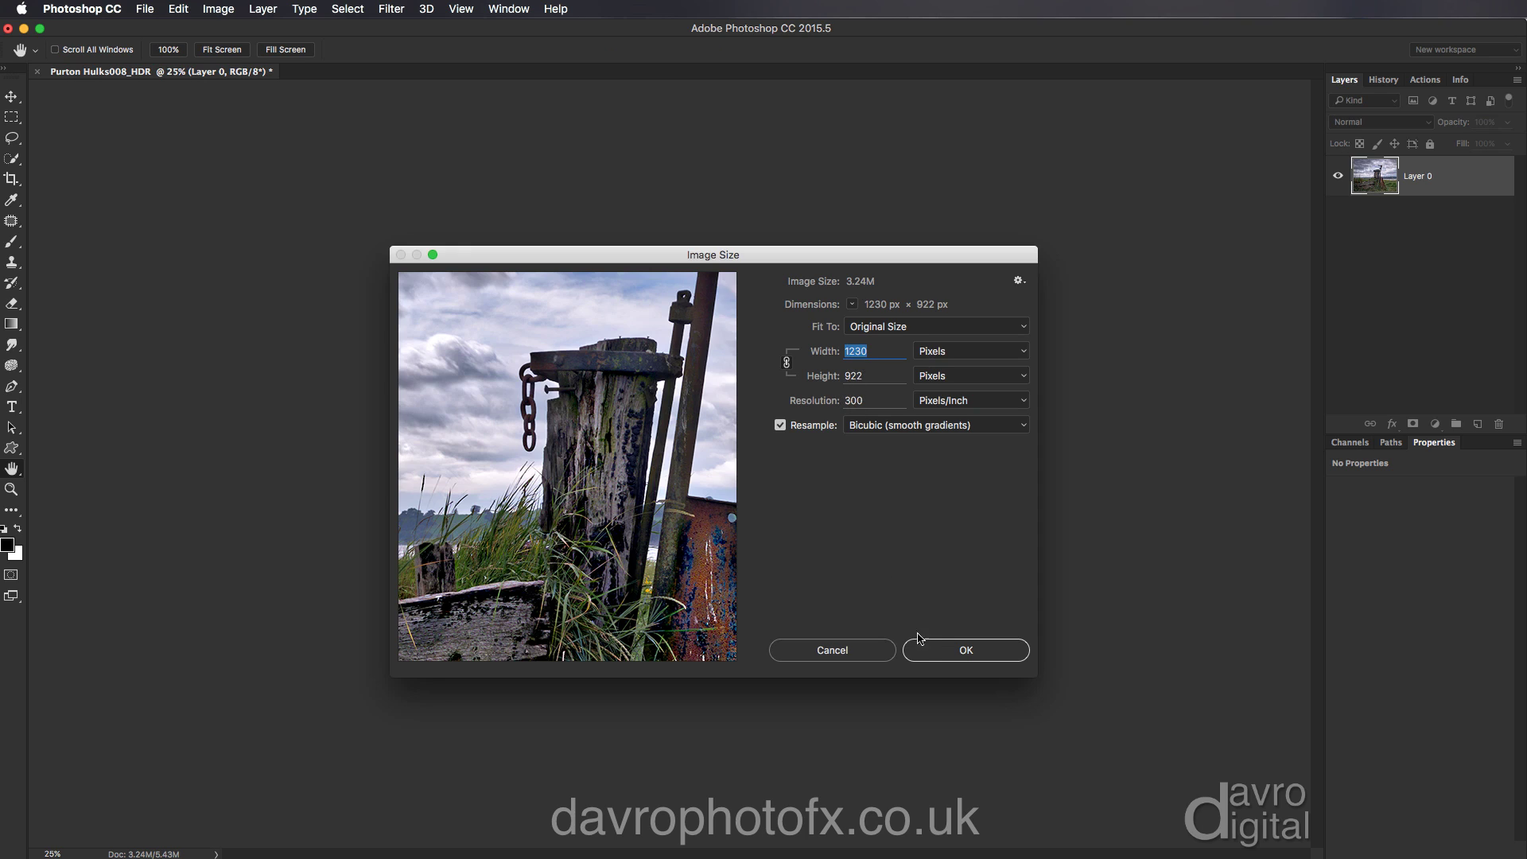
pyautogui.click(862, 650)
pyautogui.press('c')
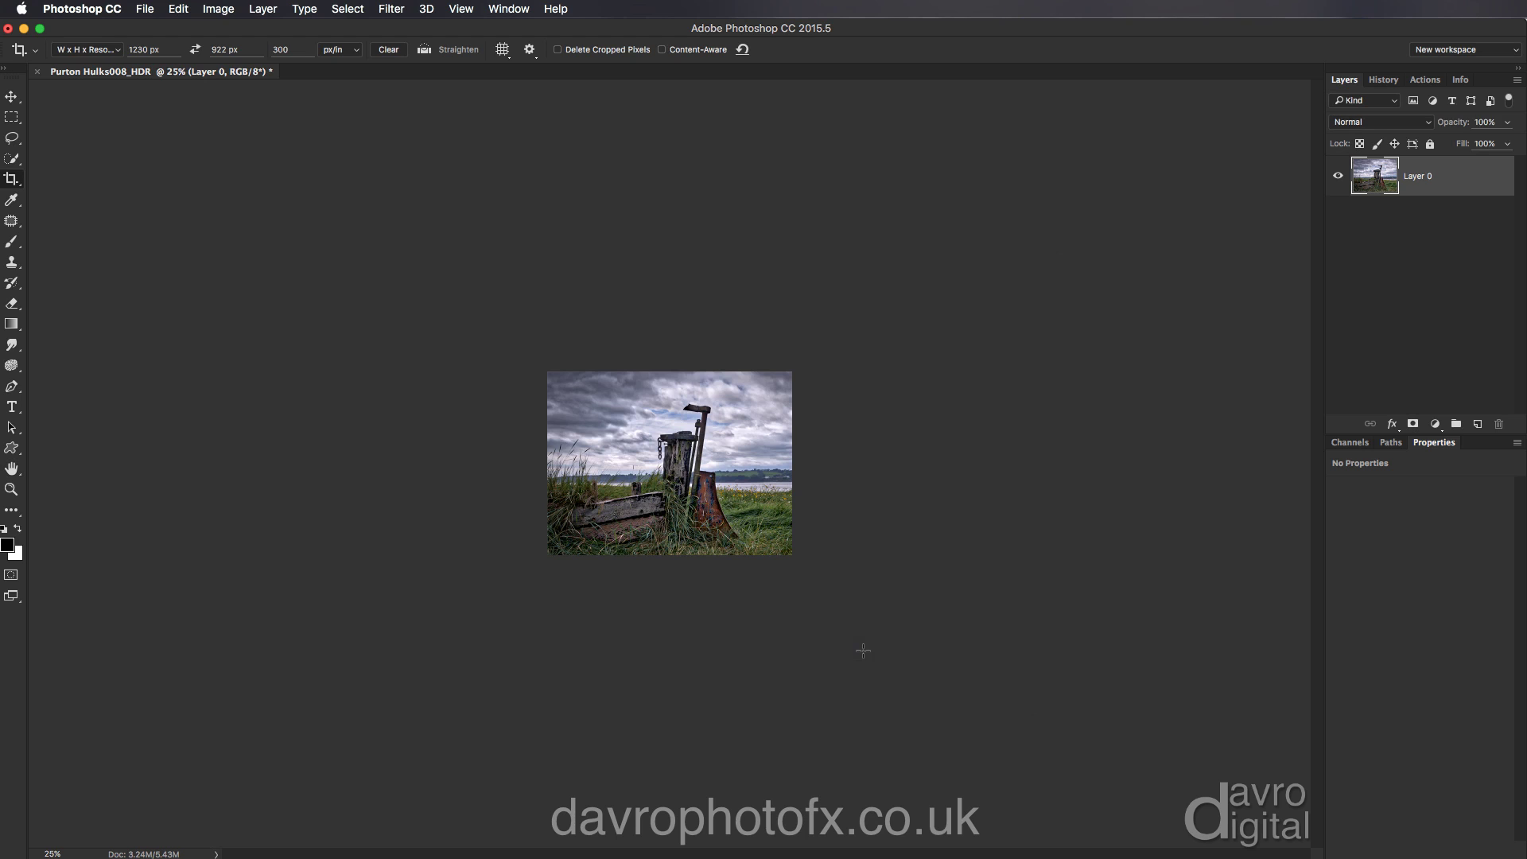
# View the photo at 100% and duplicate Layer 0 as Layer 0 copy
pyautogui.press('super')
pyautogui.press('super+1')
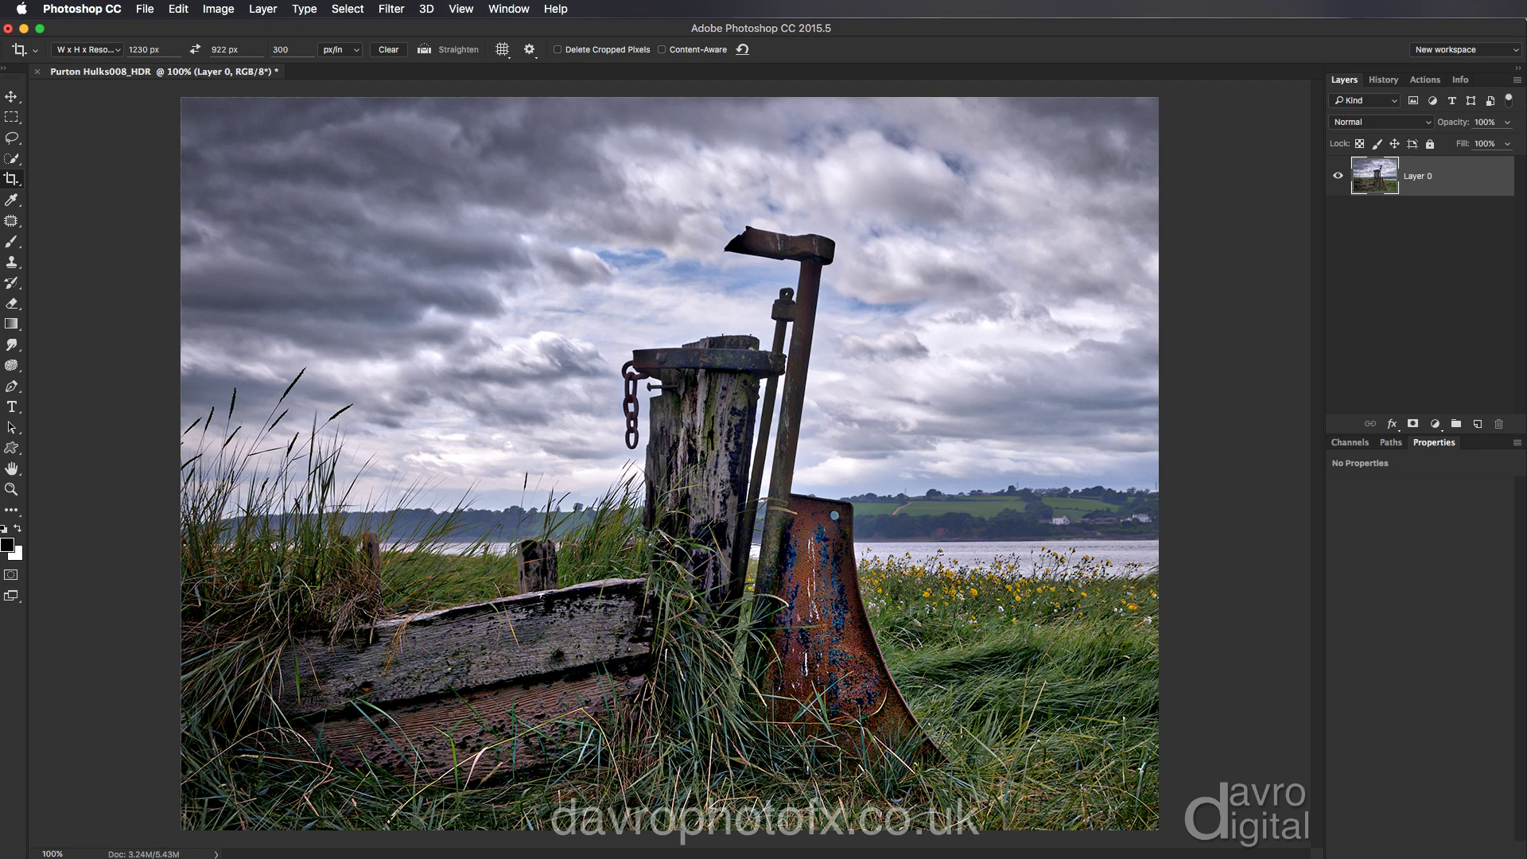
pyautogui.press('super')
pyautogui.press('super+j')
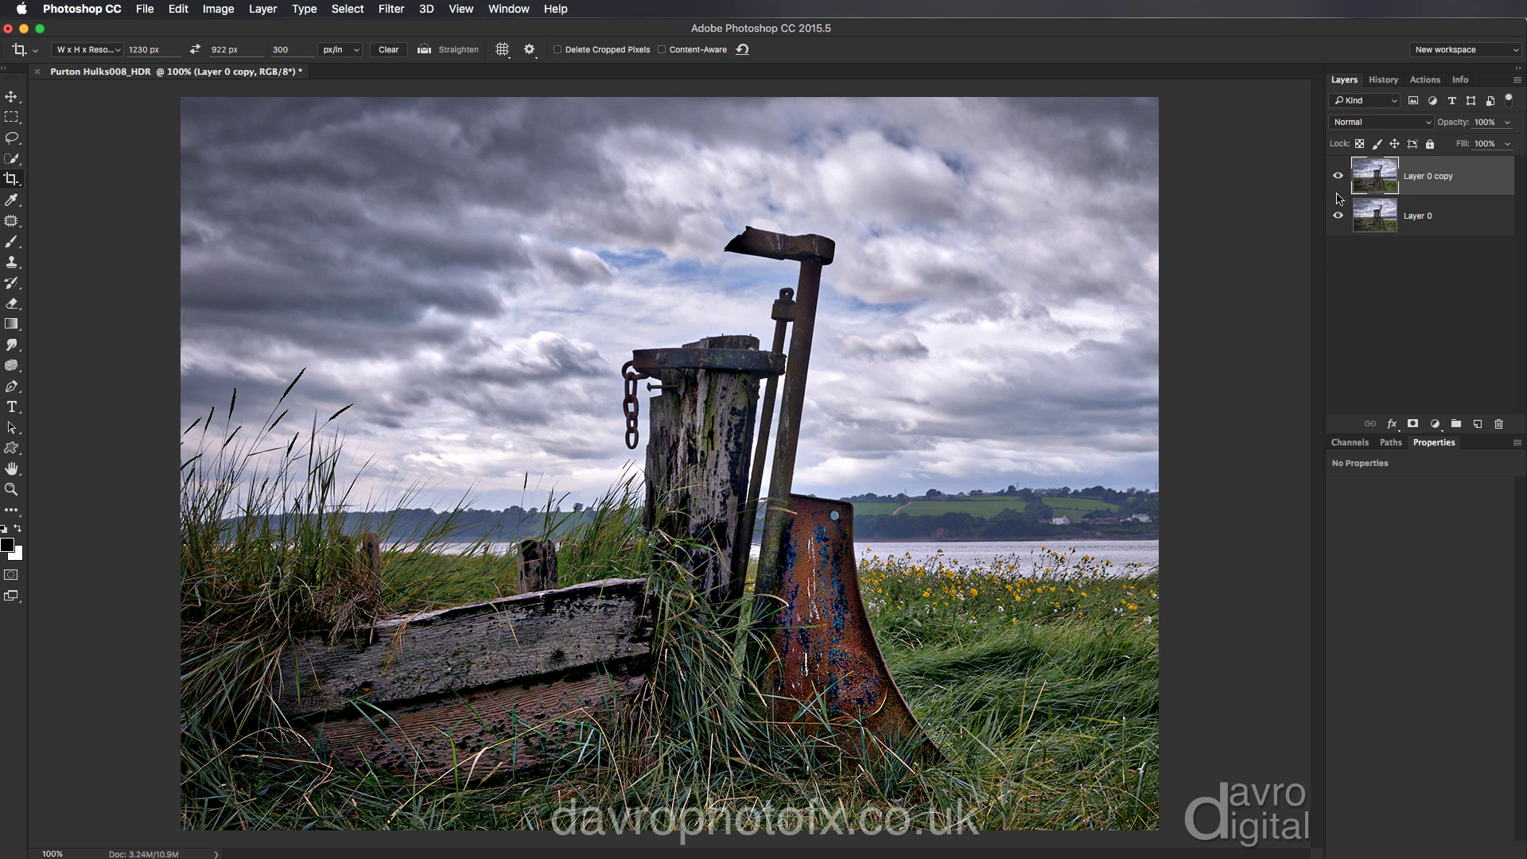
# Apply Smart Sharpen (22%, 1.0 px radius, Lens Blur) to Layer 0 copy
pyautogui.click(390, 10)
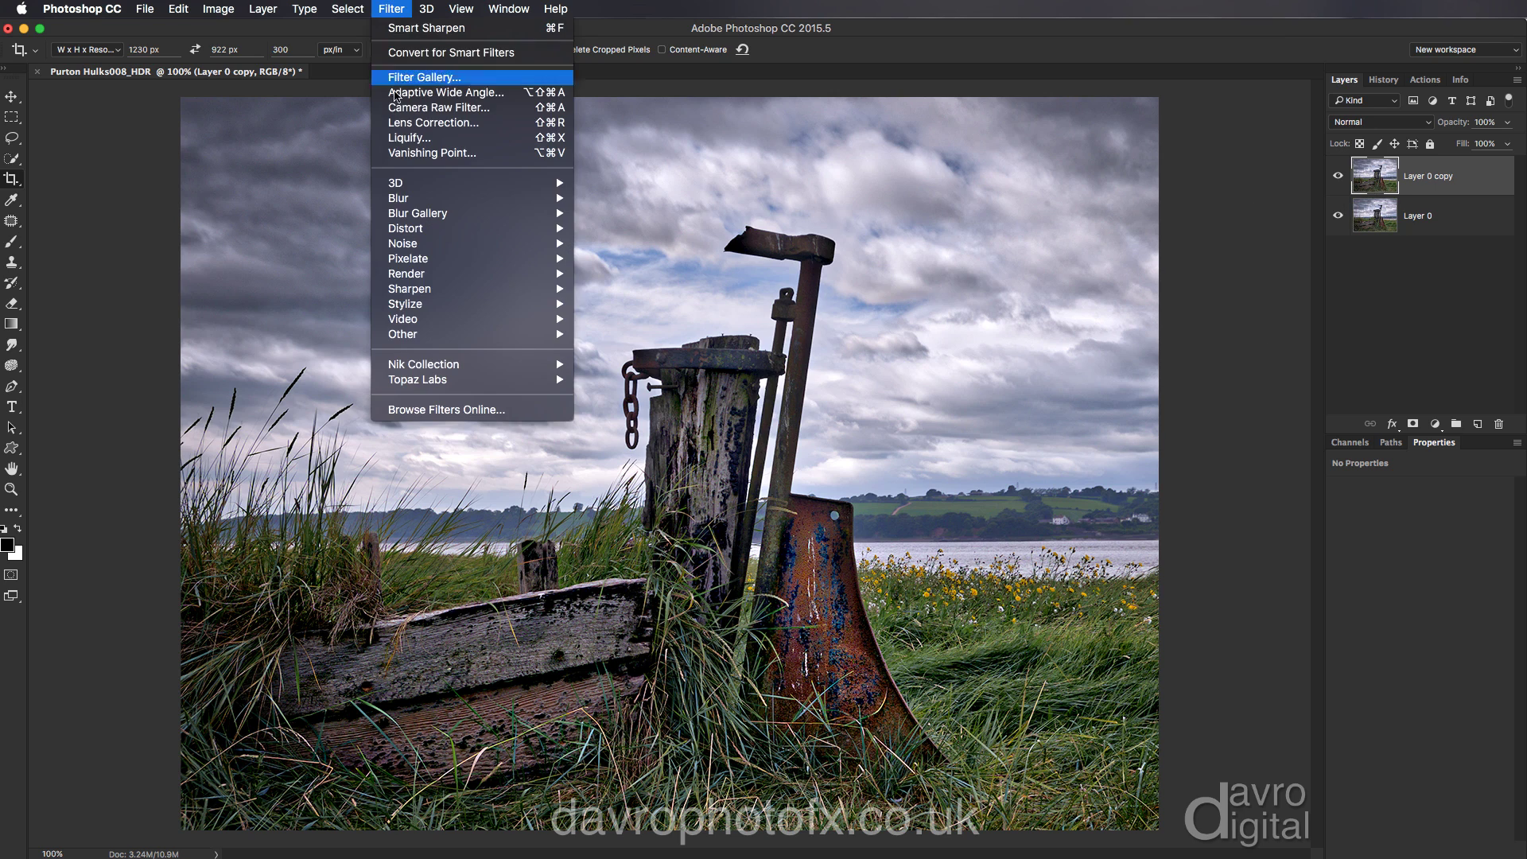
pyautogui.moveTo(458, 292)
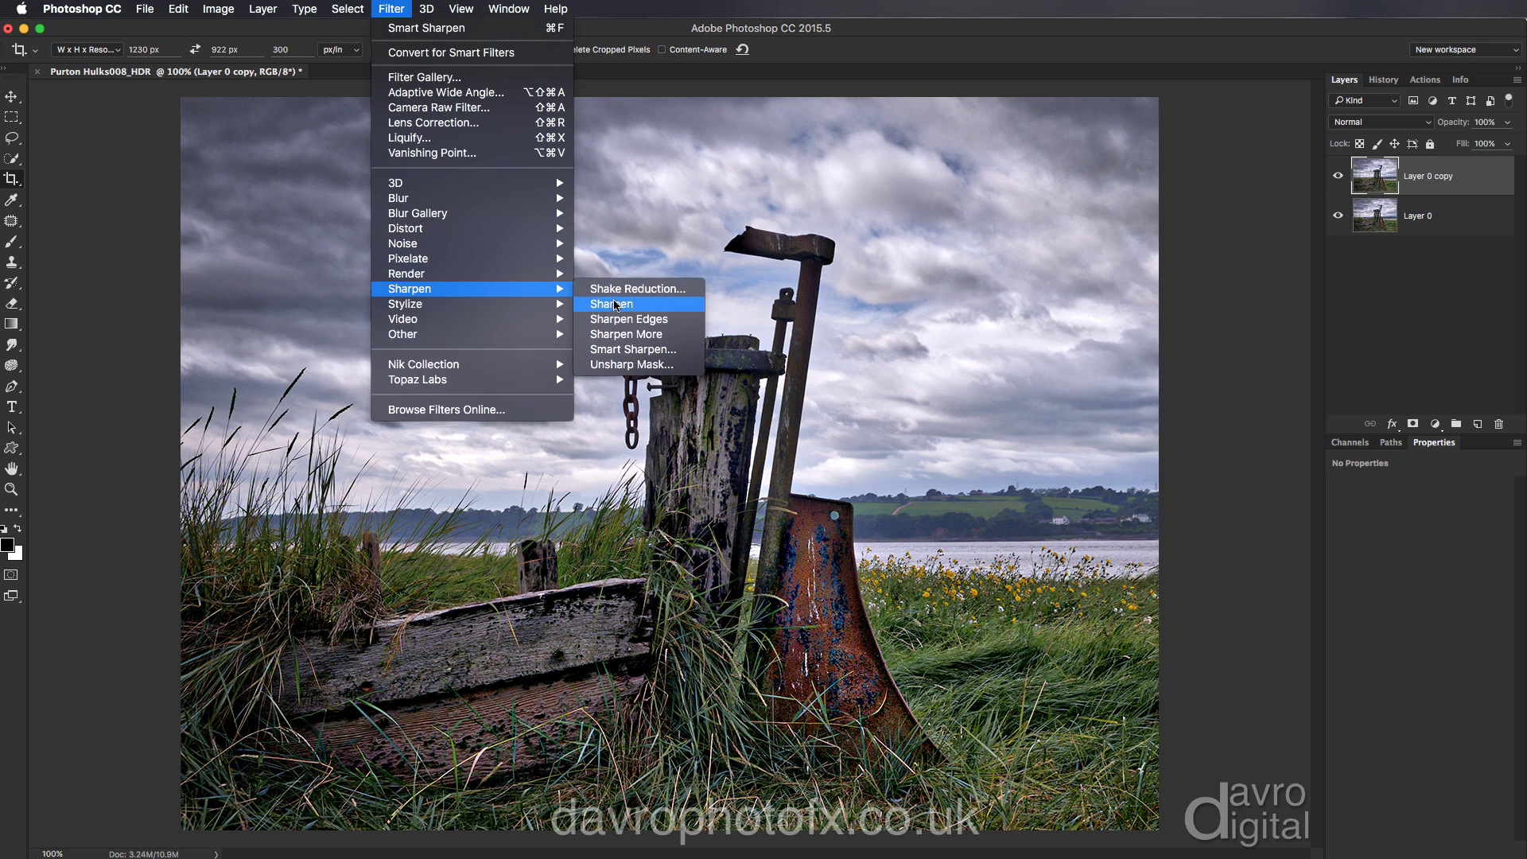
pyautogui.click(631, 351)
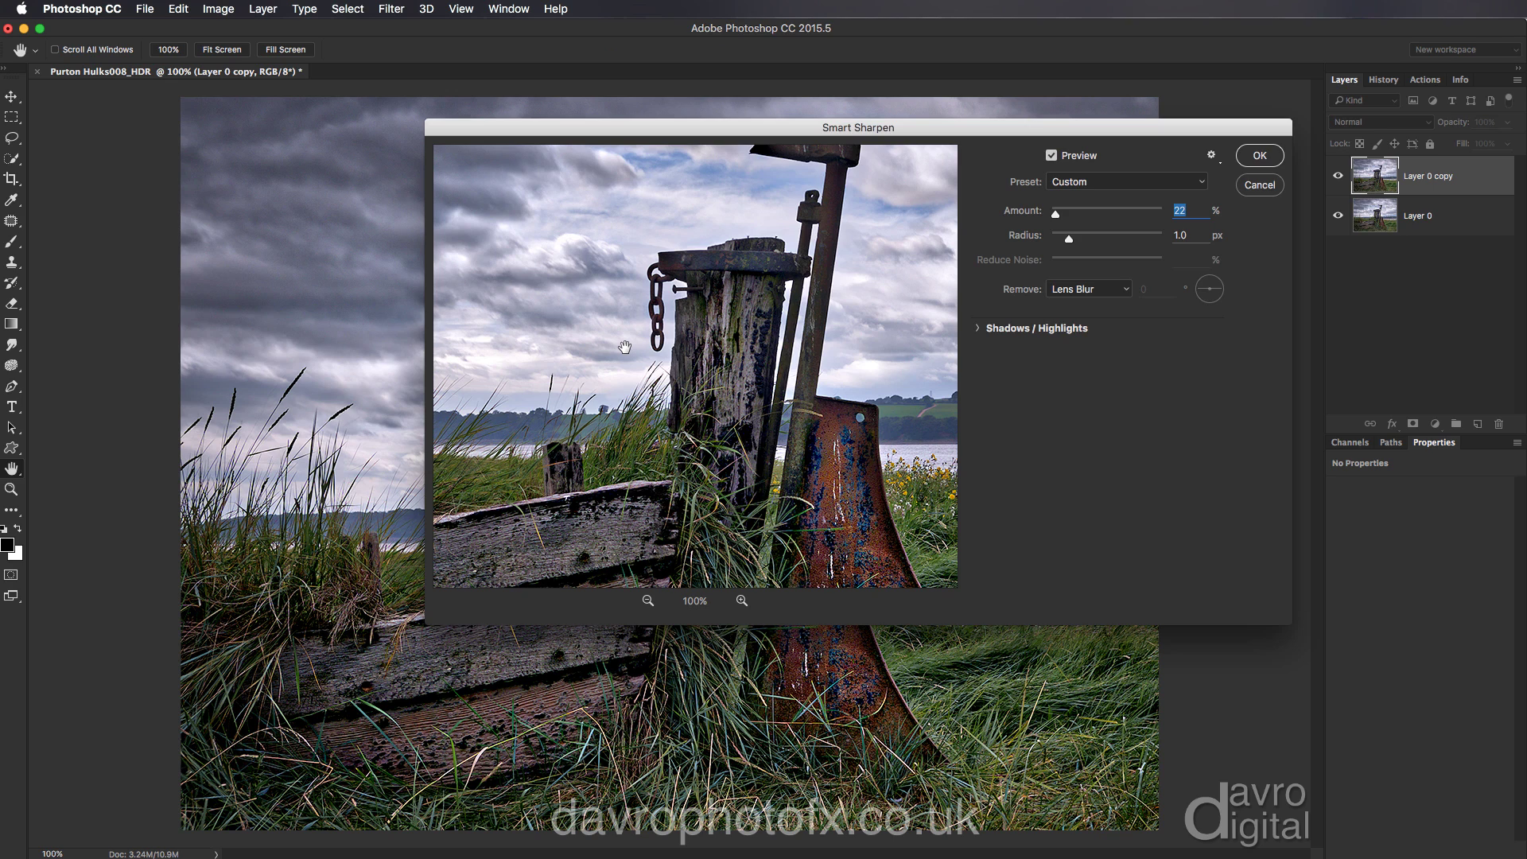
pyautogui.moveTo(692, 446); pyautogui.dragTo(716, 315)
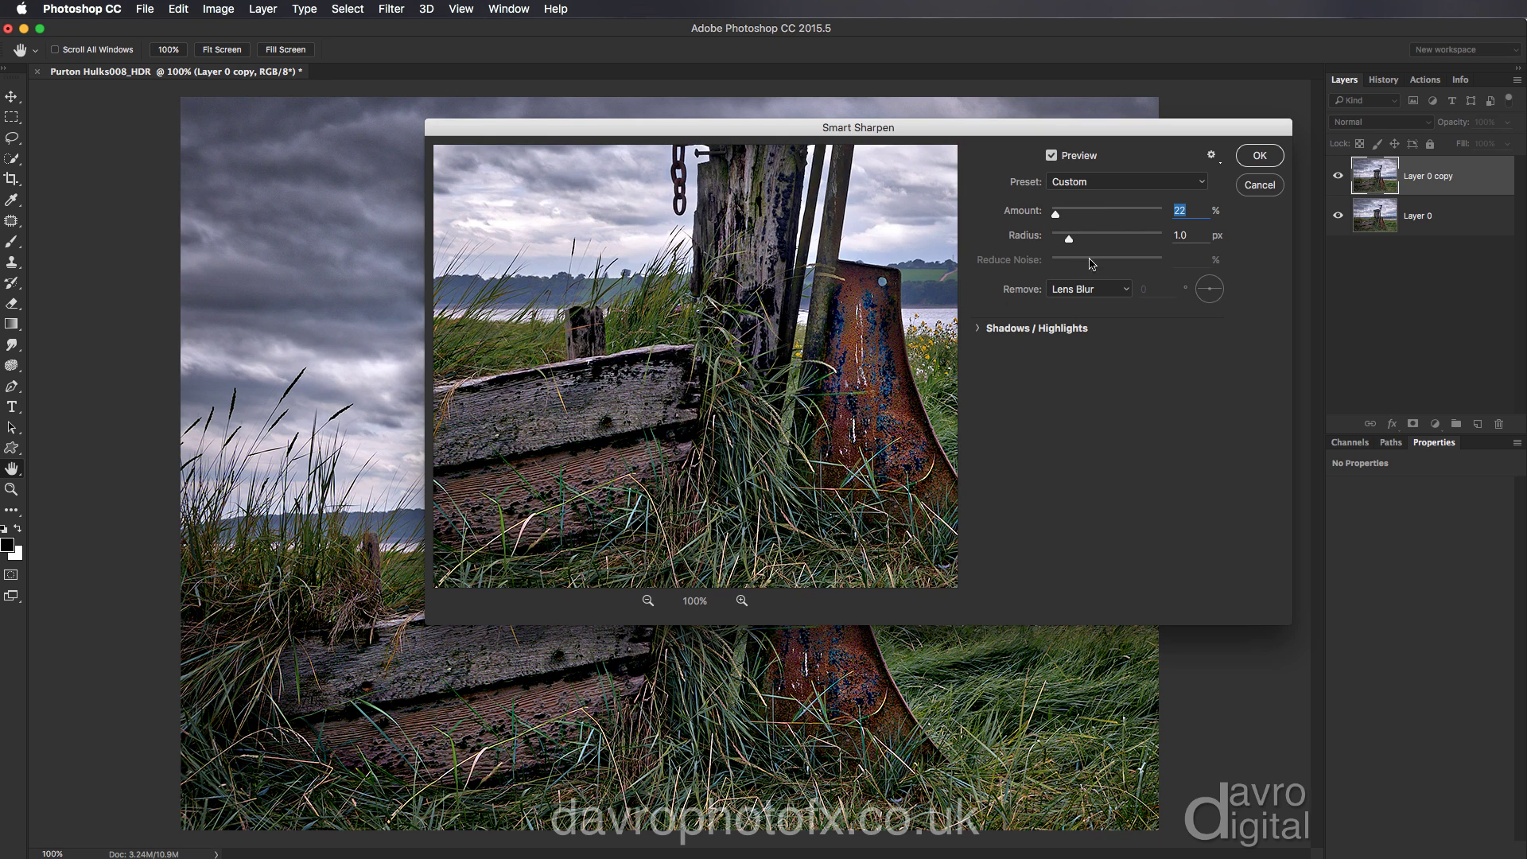
pyautogui.moveTo(735, 377); pyautogui.dragTo(649, 439)
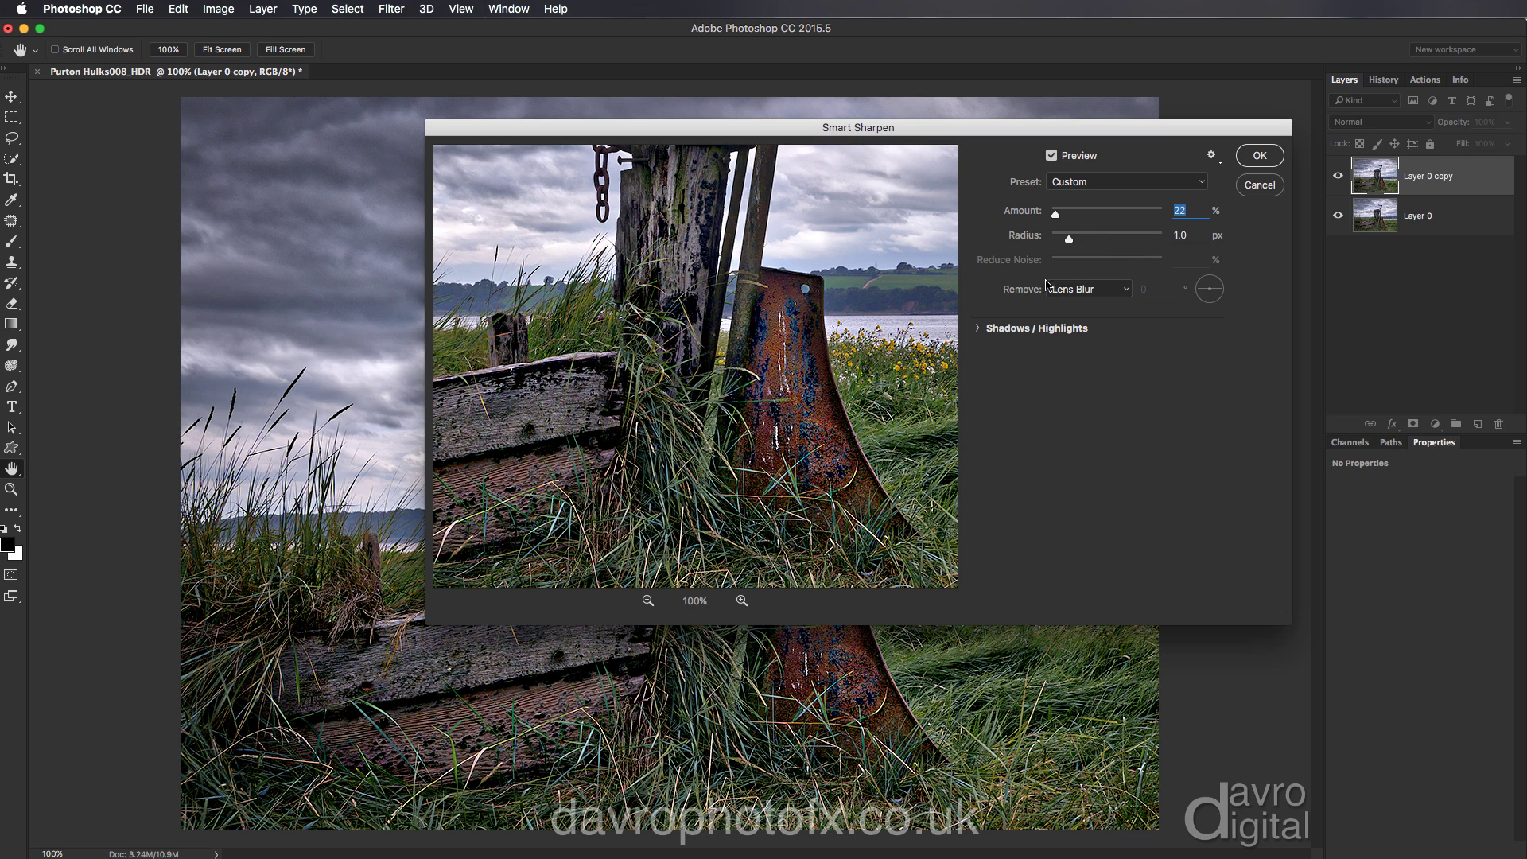
pyautogui.click(1257, 157)
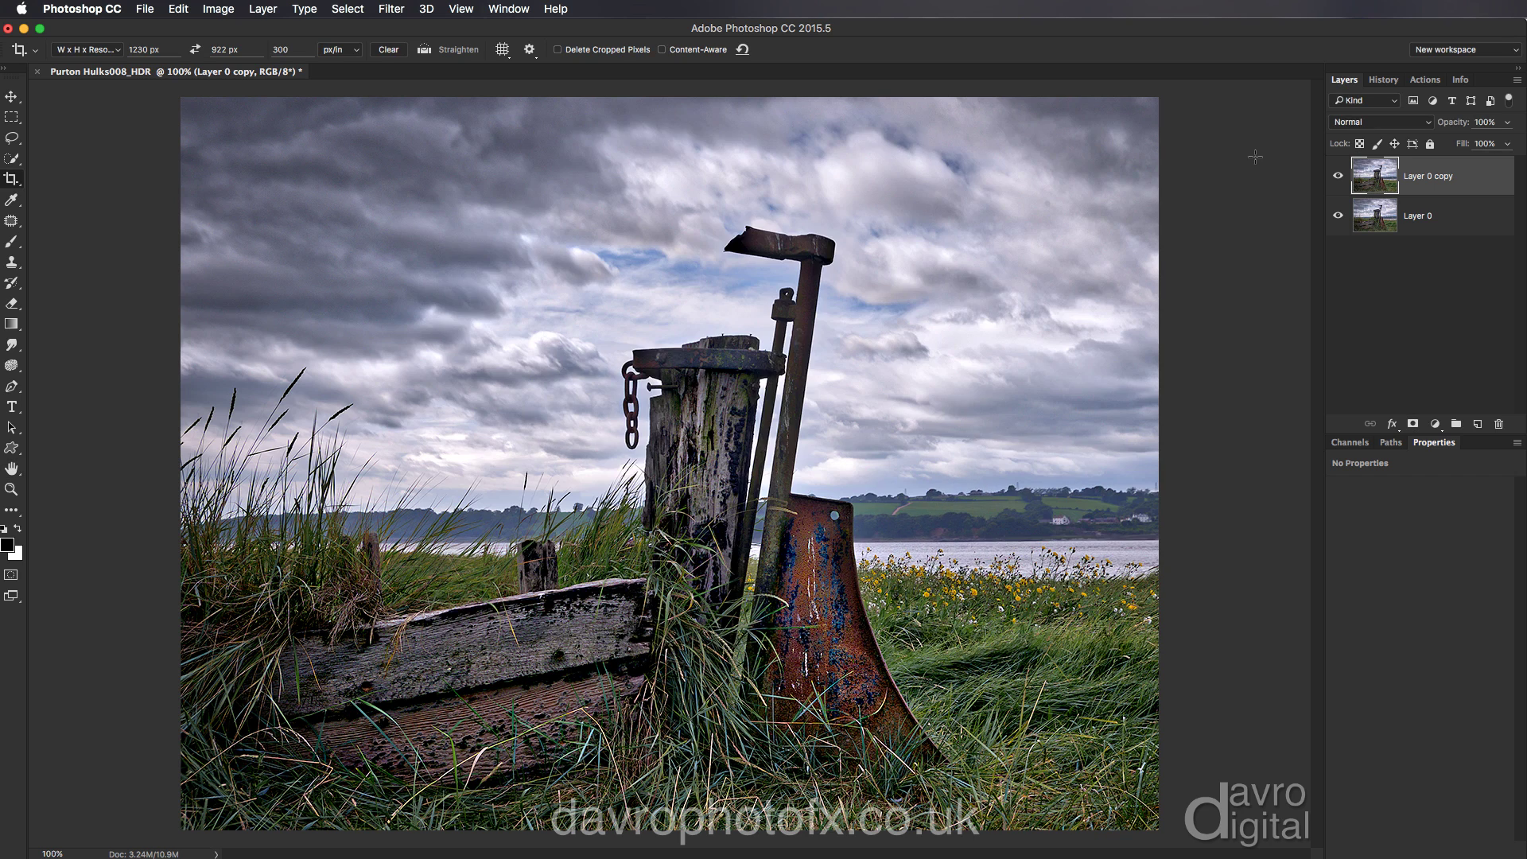
# Compare Layer 0 copy with Layer 0 by toggling its visibility, then add a layer mask
pyautogui.click(1339, 178)
pyautogui.click(1339, 178)
pyautogui.click(1339, 177)
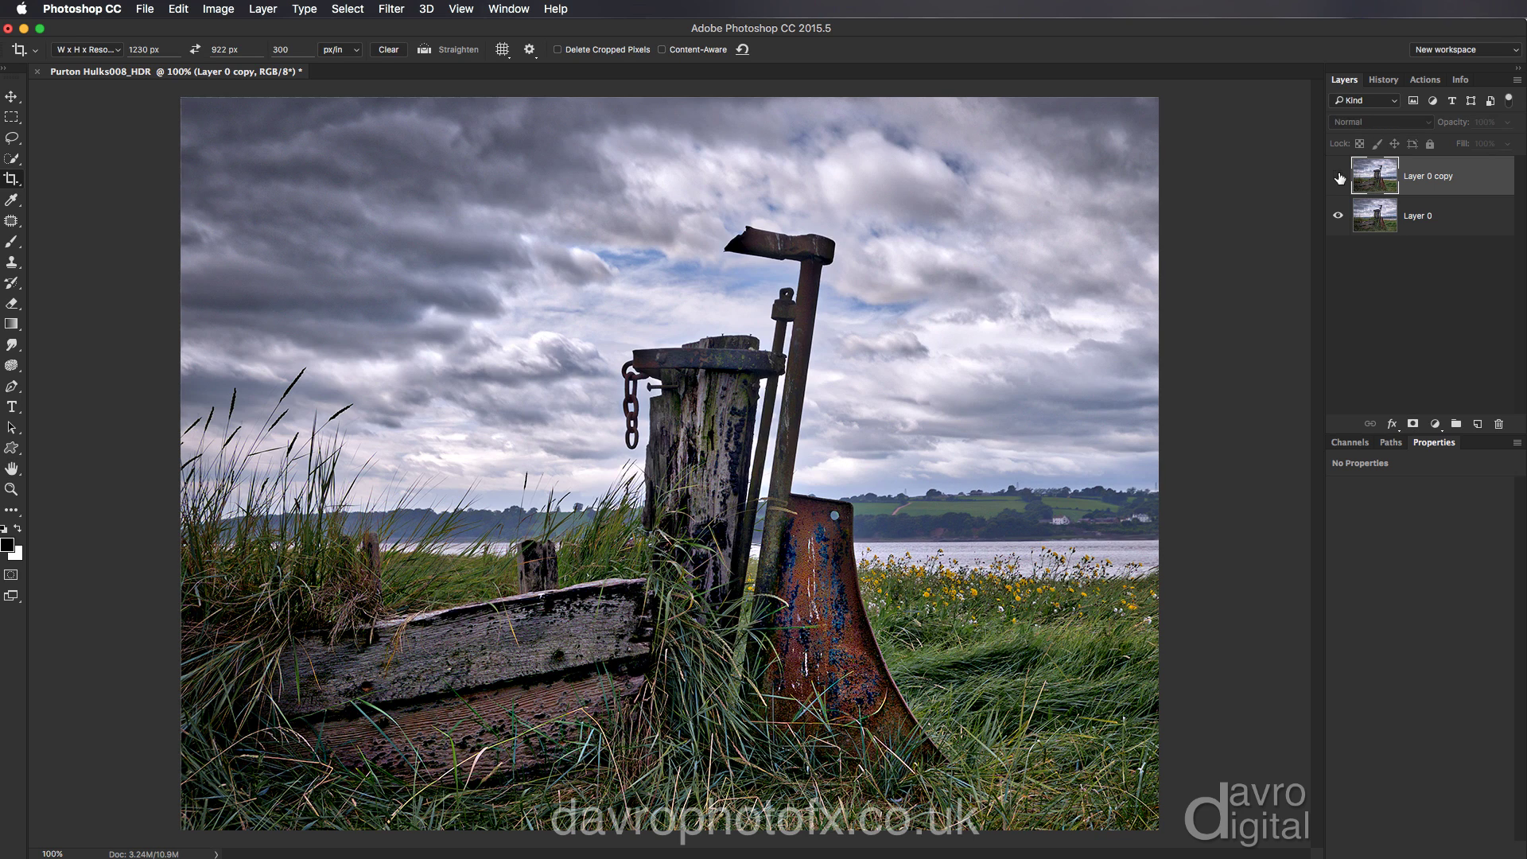
pyautogui.click(1340, 178)
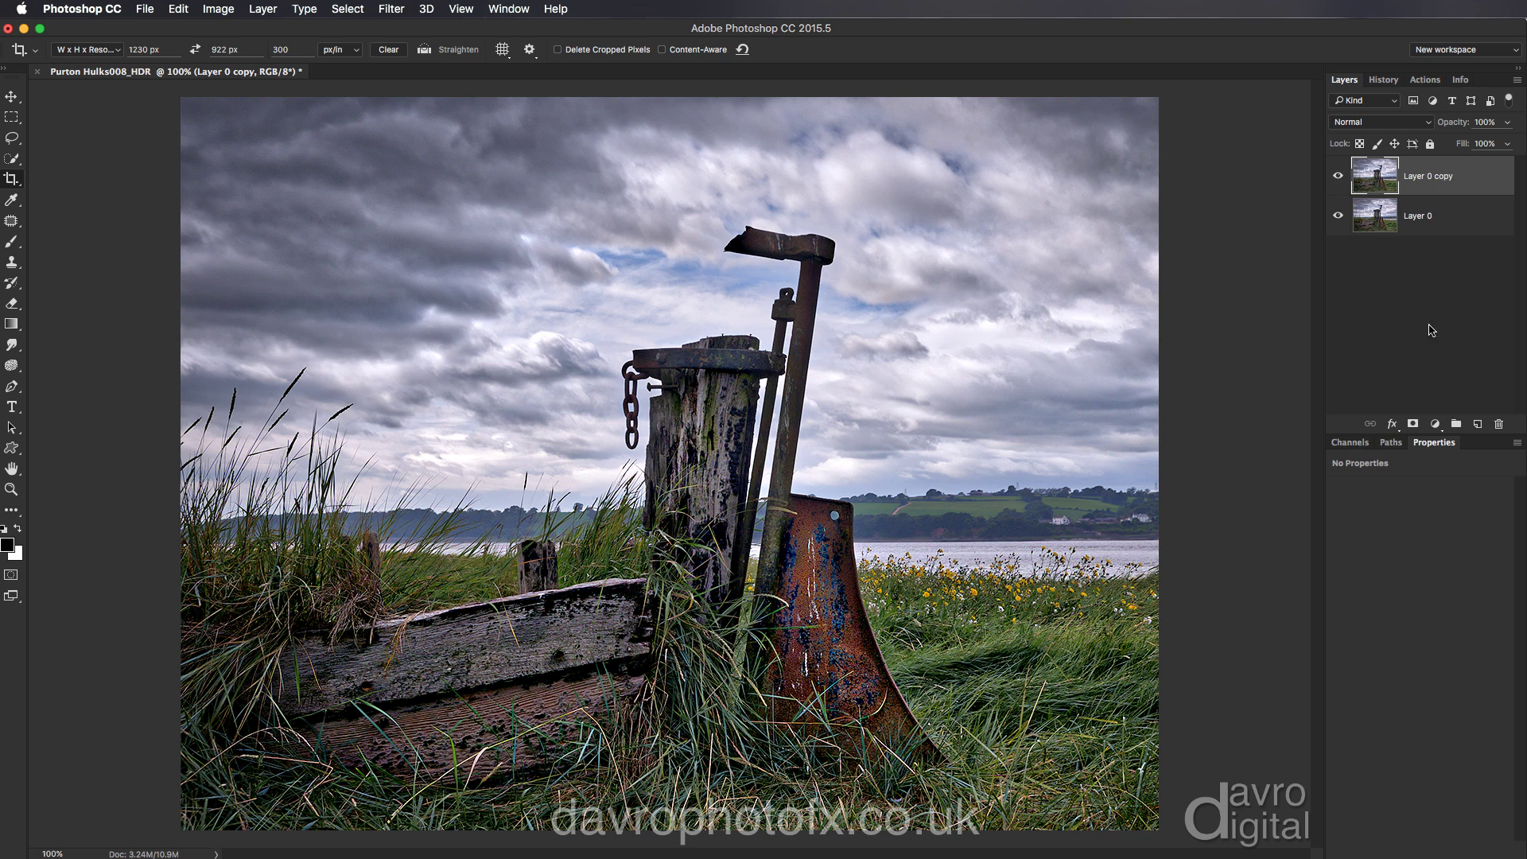
pyautogui.click(1412, 423)
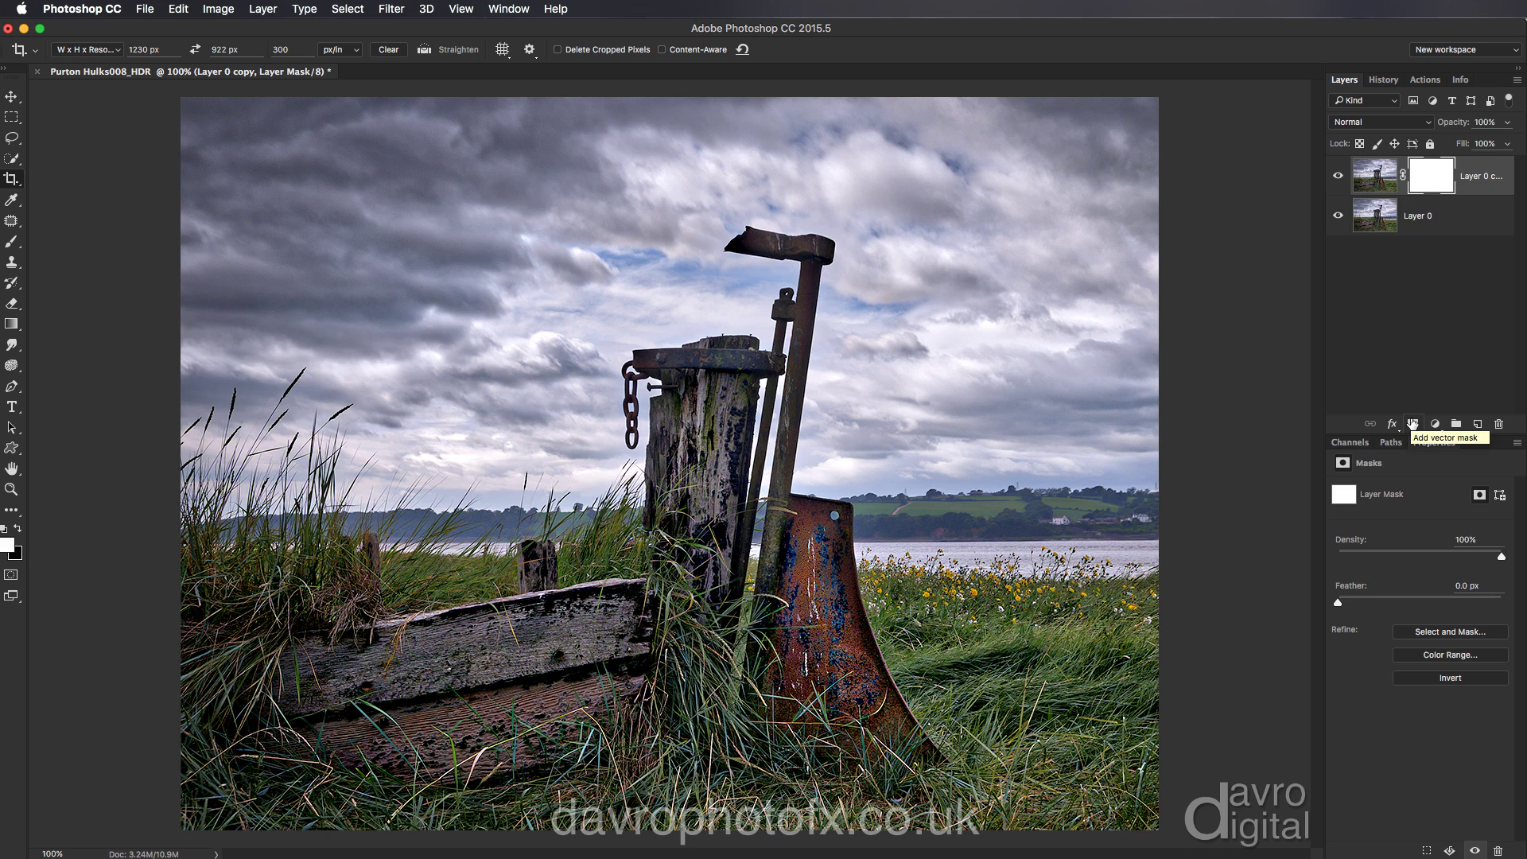
# Invert the mask and paint the copy back in over the grass and boat
pyautogui.press('super+i')
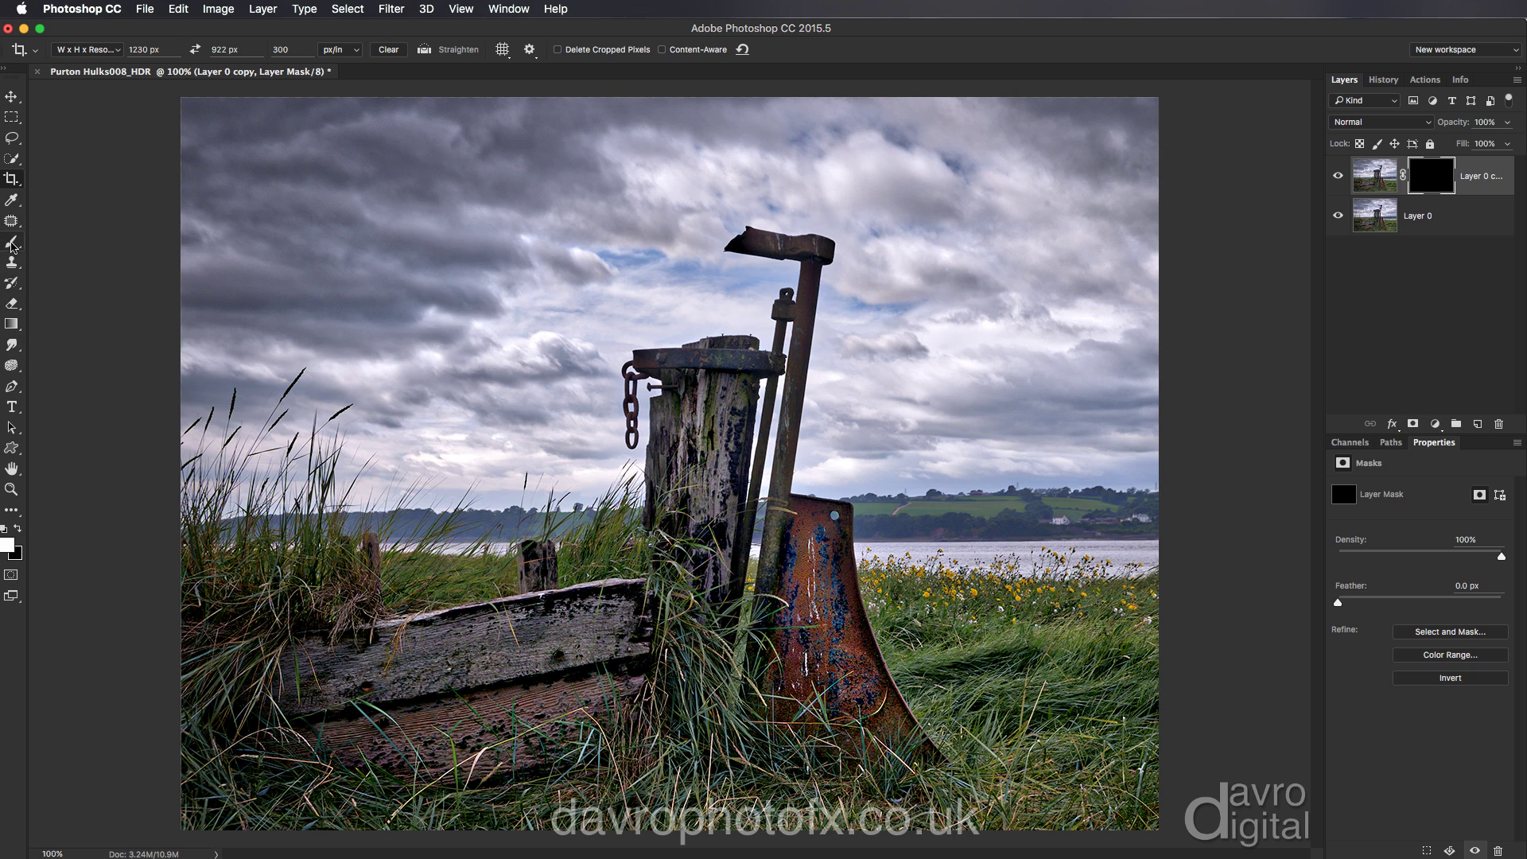
pyautogui.click(11, 241)
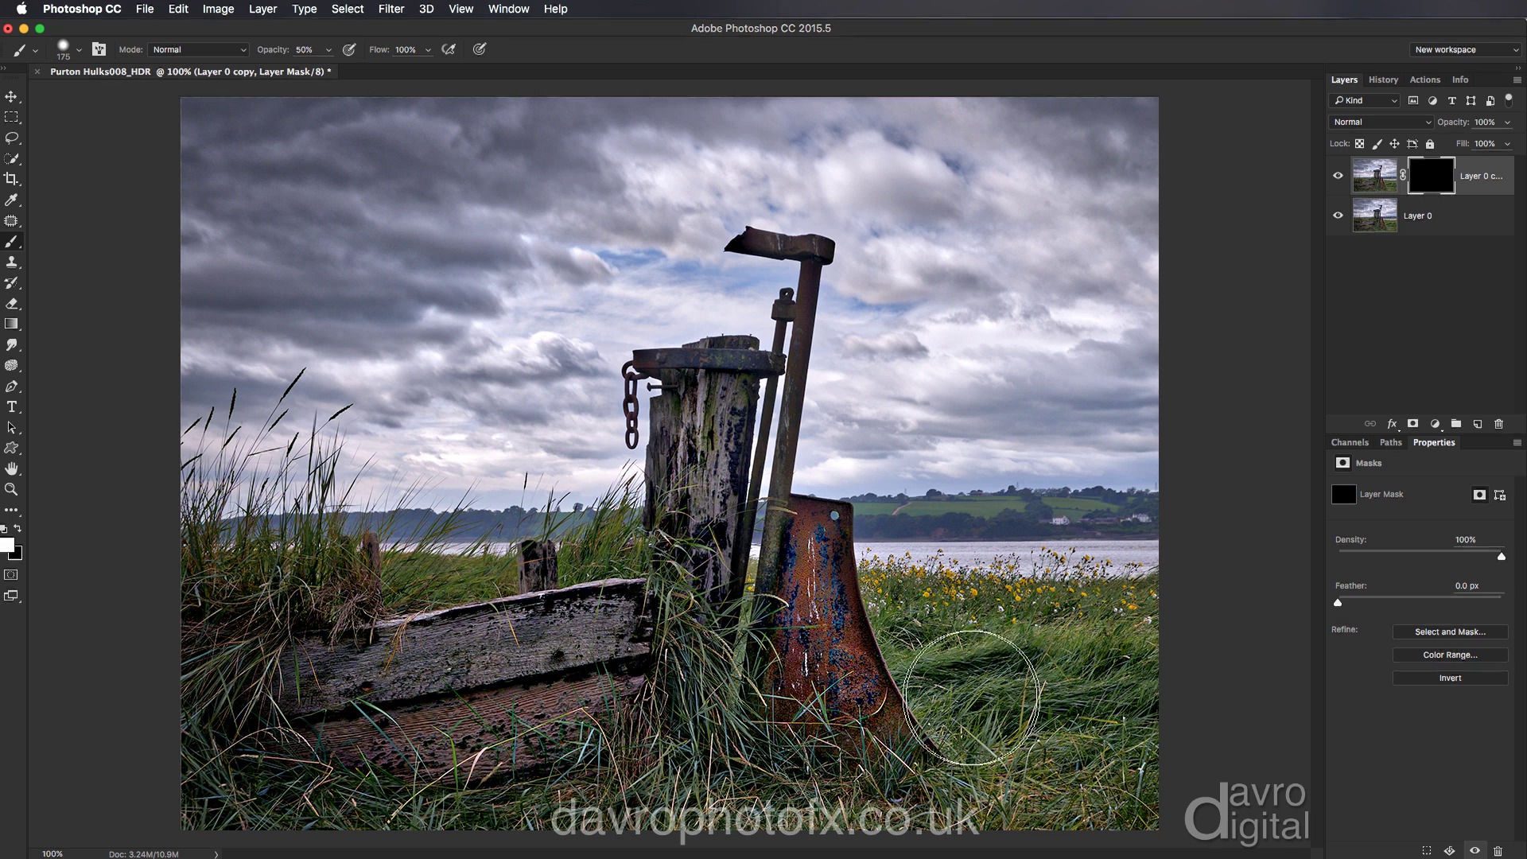
pyautogui.moveTo(350, 823); pyautogui.dragTo(384, 811)
pyautogui.press('\\')
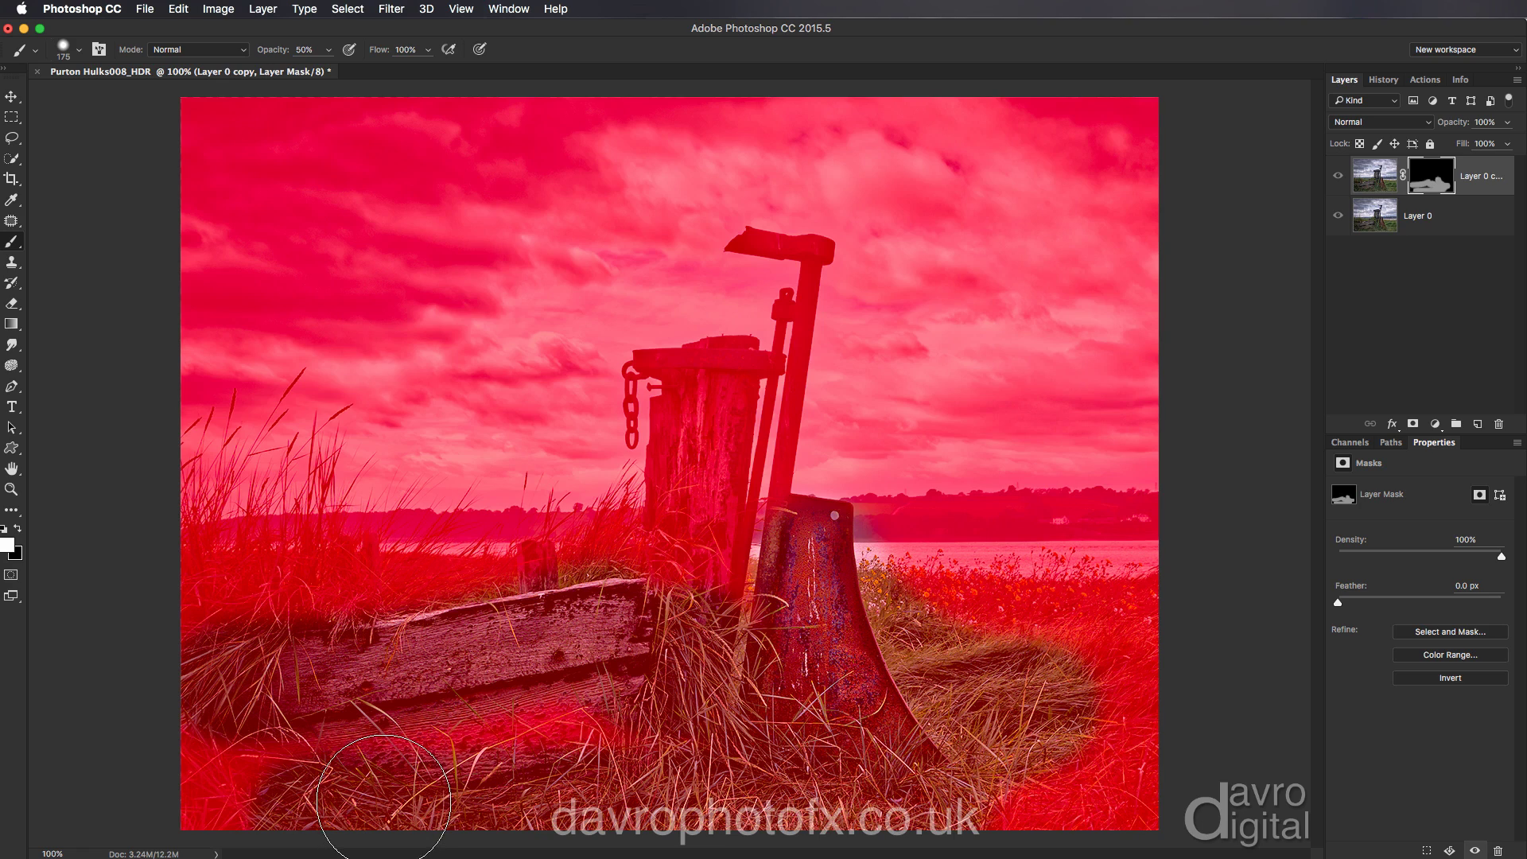
pyautogui.moveTo(528, 756)
pyautogui.mouseDown()
pyautogui.moveTo(624, 723)
pyautogui.moveTo(212, 792)
pyautogui.moveTo(211, 670)
pyautogui.moveTo(237, 626)
pyautogui.moveTo(390, 614)
pyautogui.moveTo(294, 590)
pyautogui.moveTo(297, 441)
pyautogui.moveTo(256, 447)
pyautogui.moveTo(249, 431)
pyautogui.moveTo(218, 489)
pyautogui.moveTo(214, 539)
pyautogui.moveTo(354, 490)
pyautogui.moveTo(388, 557)
pyautogui.moveTo(712, 528)
pyautogui.moveTo(710, 412)
pyautogui.moveTo(678, 409)
pyautogui.mouseUp()
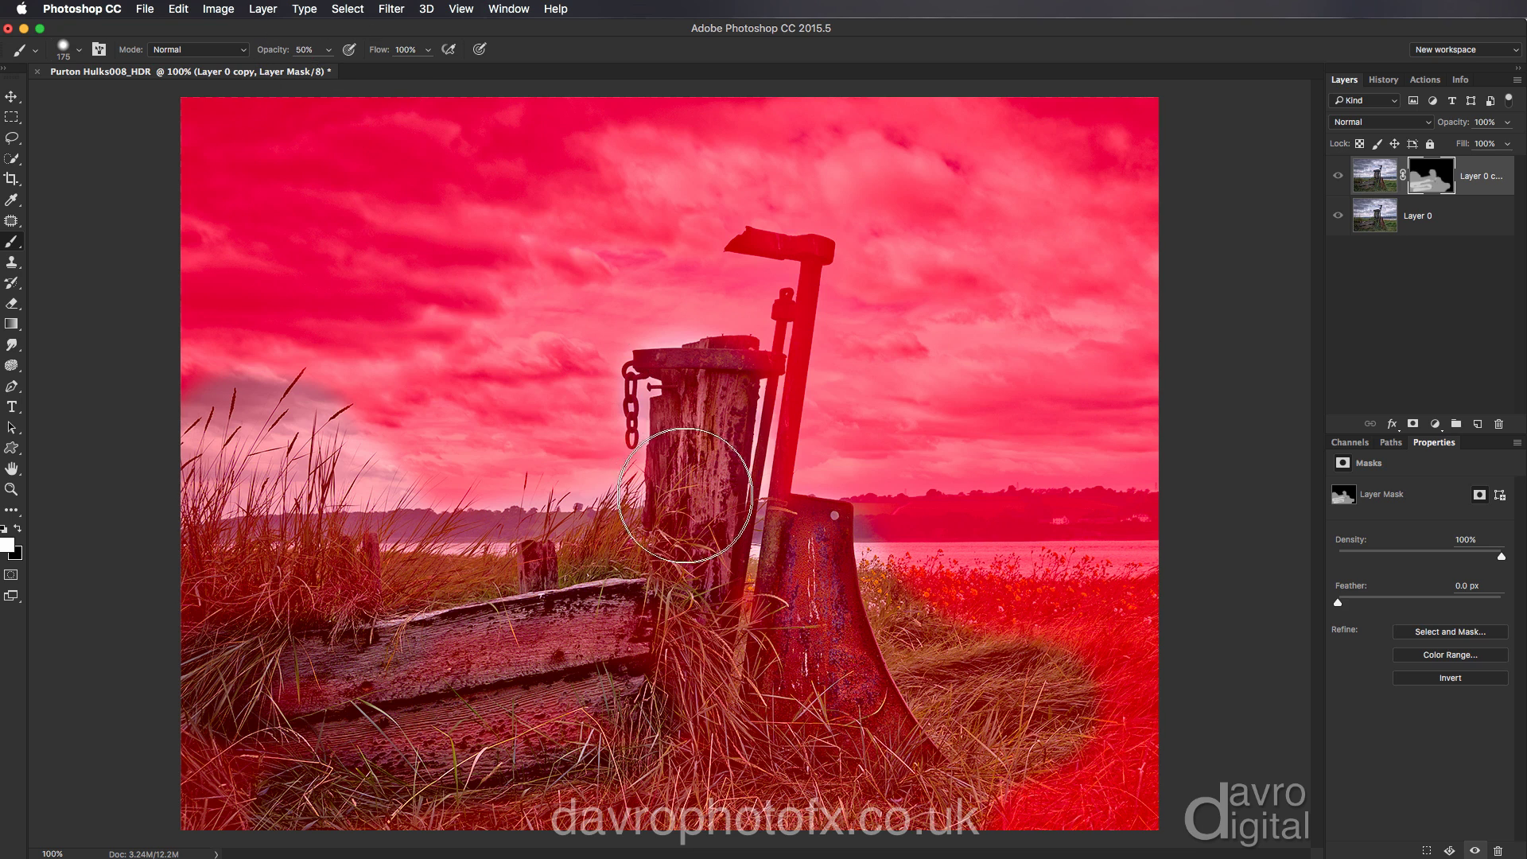
pyautogui.moveTo(929, 692)
pyautogui.mouseDown()
pyautogui.moveTo(964, 767)
pyautogui.moveTo(1034, 795)
pyautogui.moveTo(899, 708)
pyautogui.mouseUp()
# Reveal the metal pole with an 80 px brush, set opacity to 87%, and merge down
pyautogui.press('[')
pyautogui.press('[')
pyautogui.press('[')
pyautogui.press('[')
pyautogui.press('[')
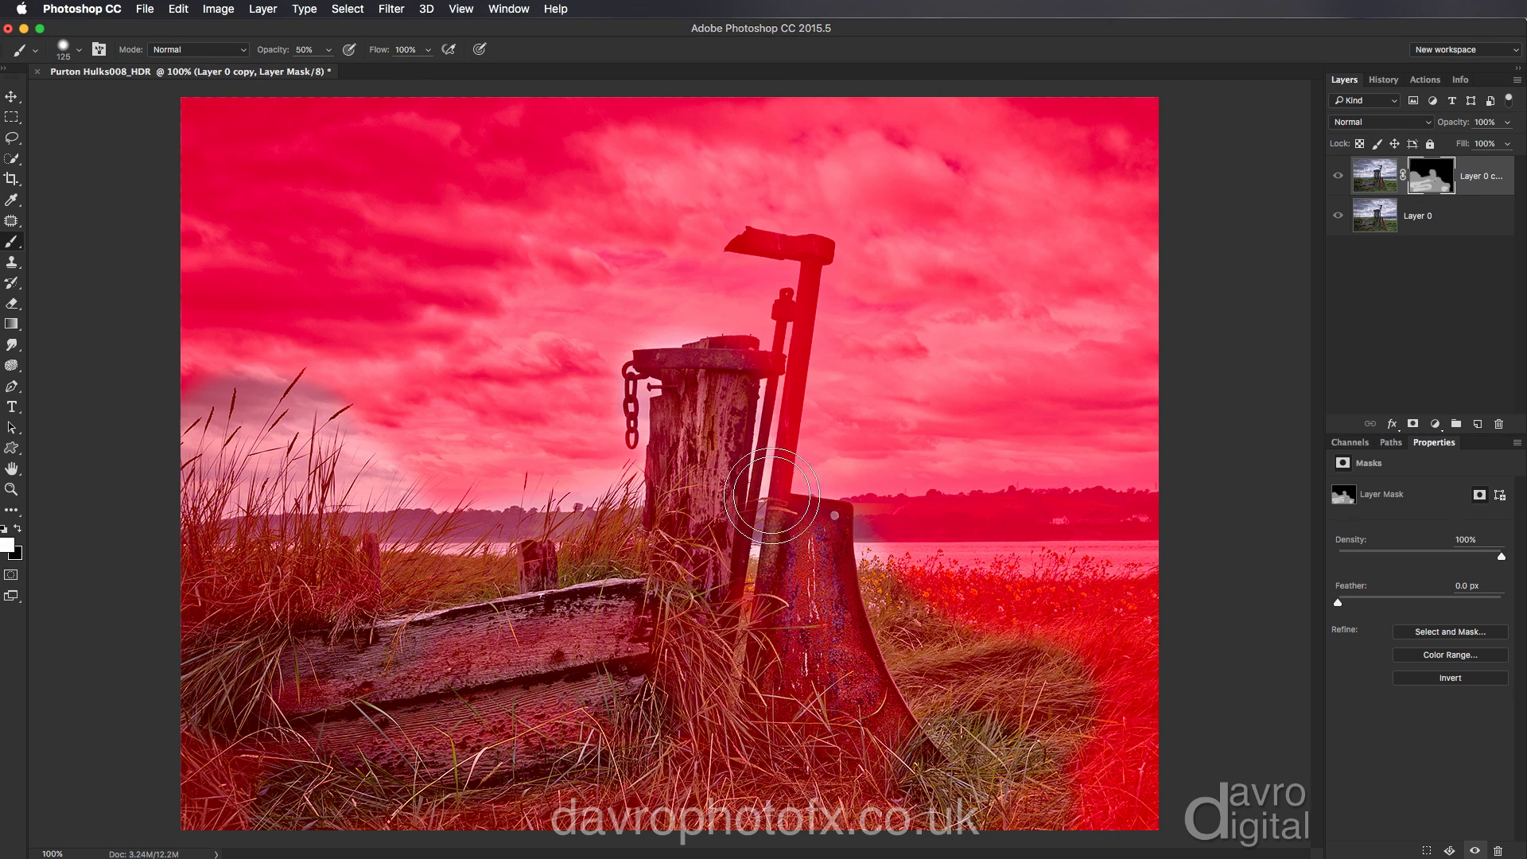
pyautogui.moveTo(770, 477)
pyautogui.mouseDown()
pyautogui.moveTo(802, 271)
pyautogui.moveTo(797, 246)
pyautogui.moveTo(748, 239)
pyautogui.moveTo(786, 314)
pyautogui.mouseUp()
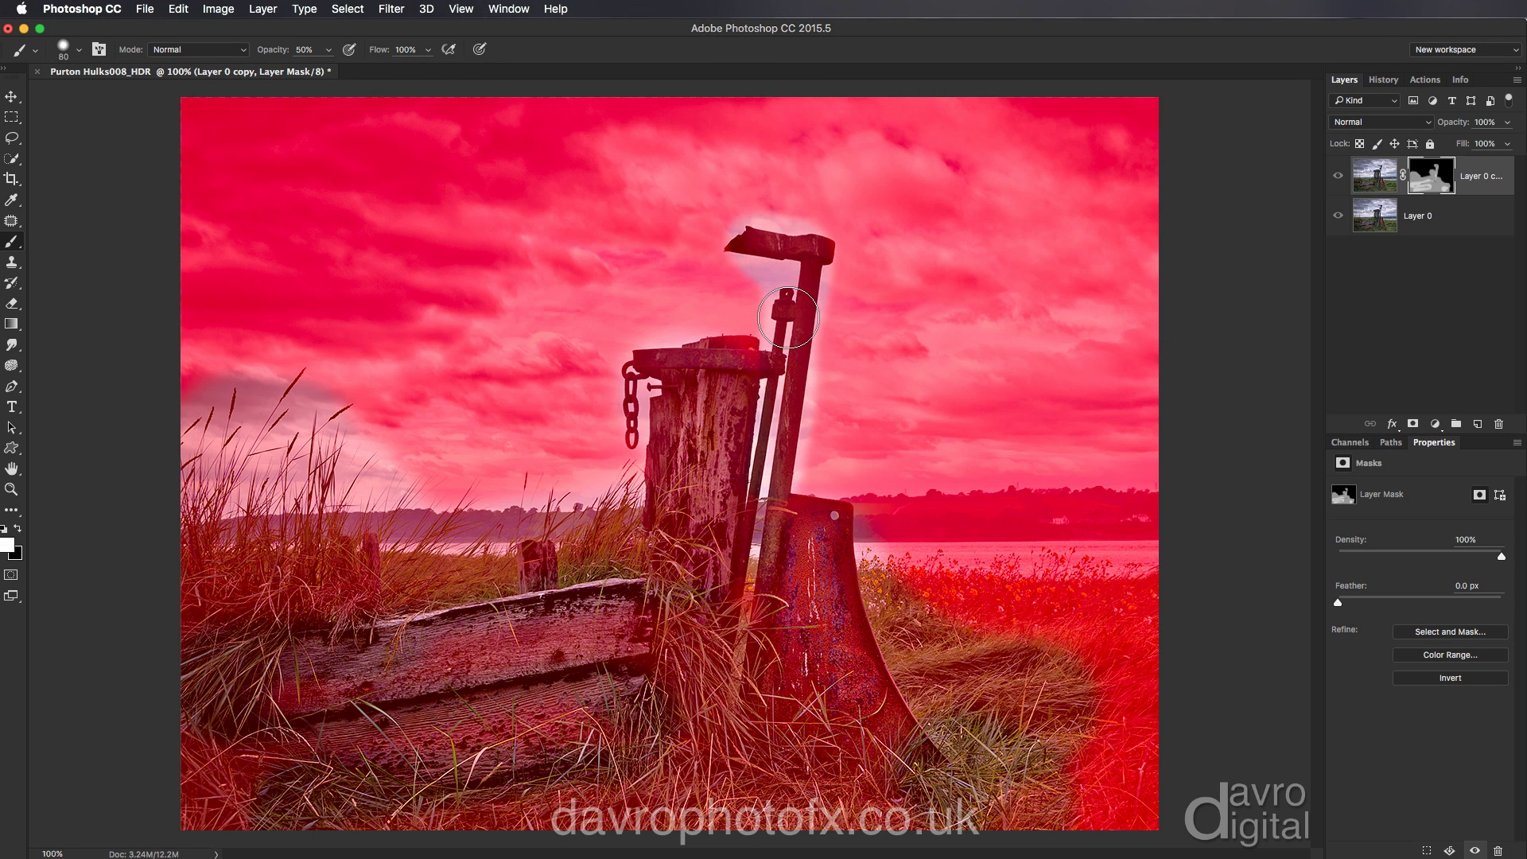
pyautogui.press('\\')
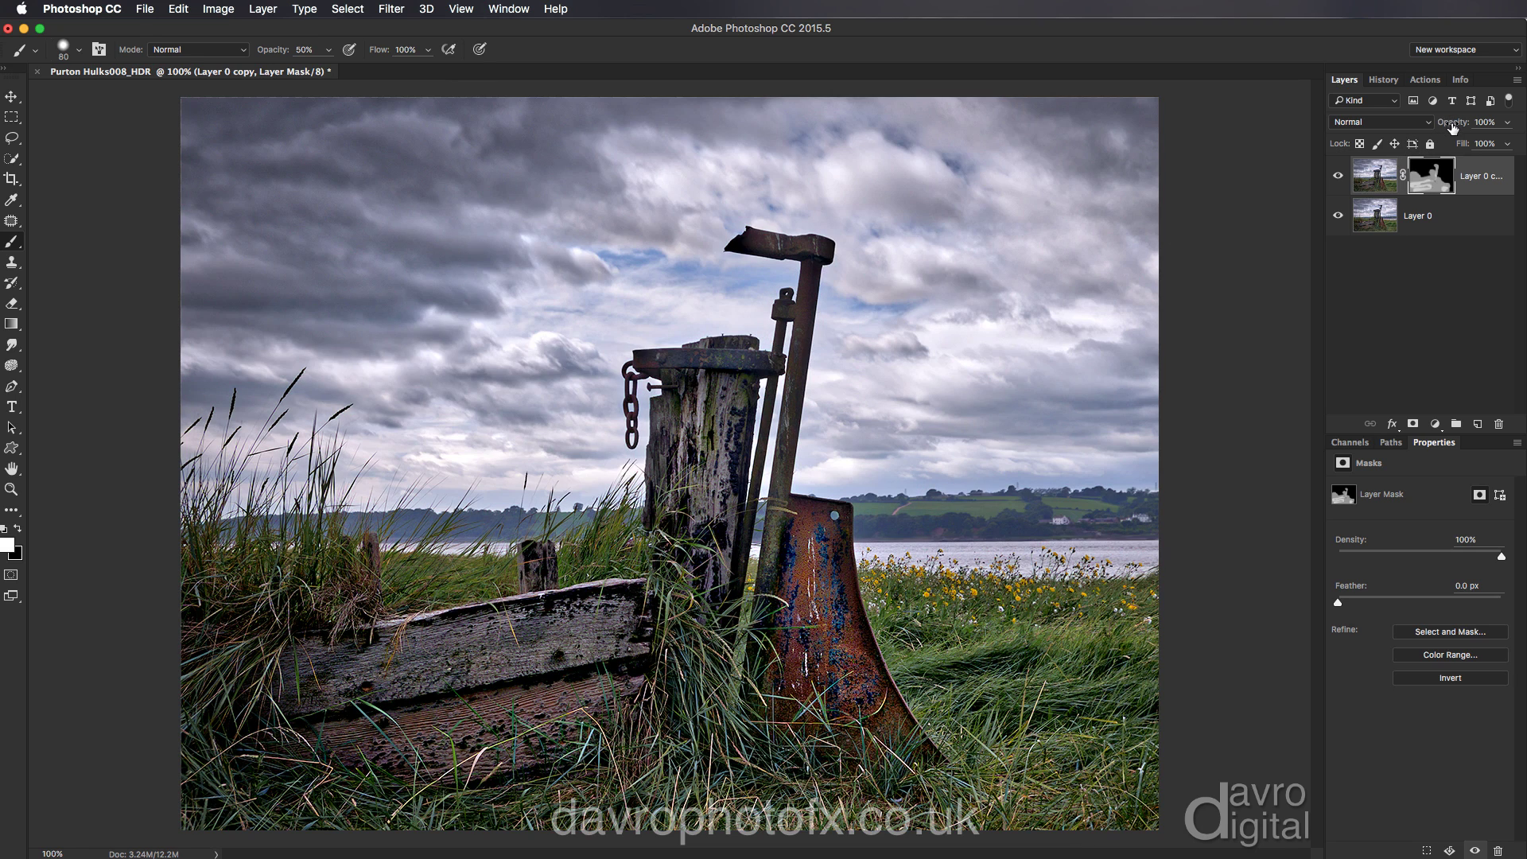
pyautogui.moveTo(1453, 128); pyautogui.dragTo(1436, 127)
pyautogui.press('super+e')
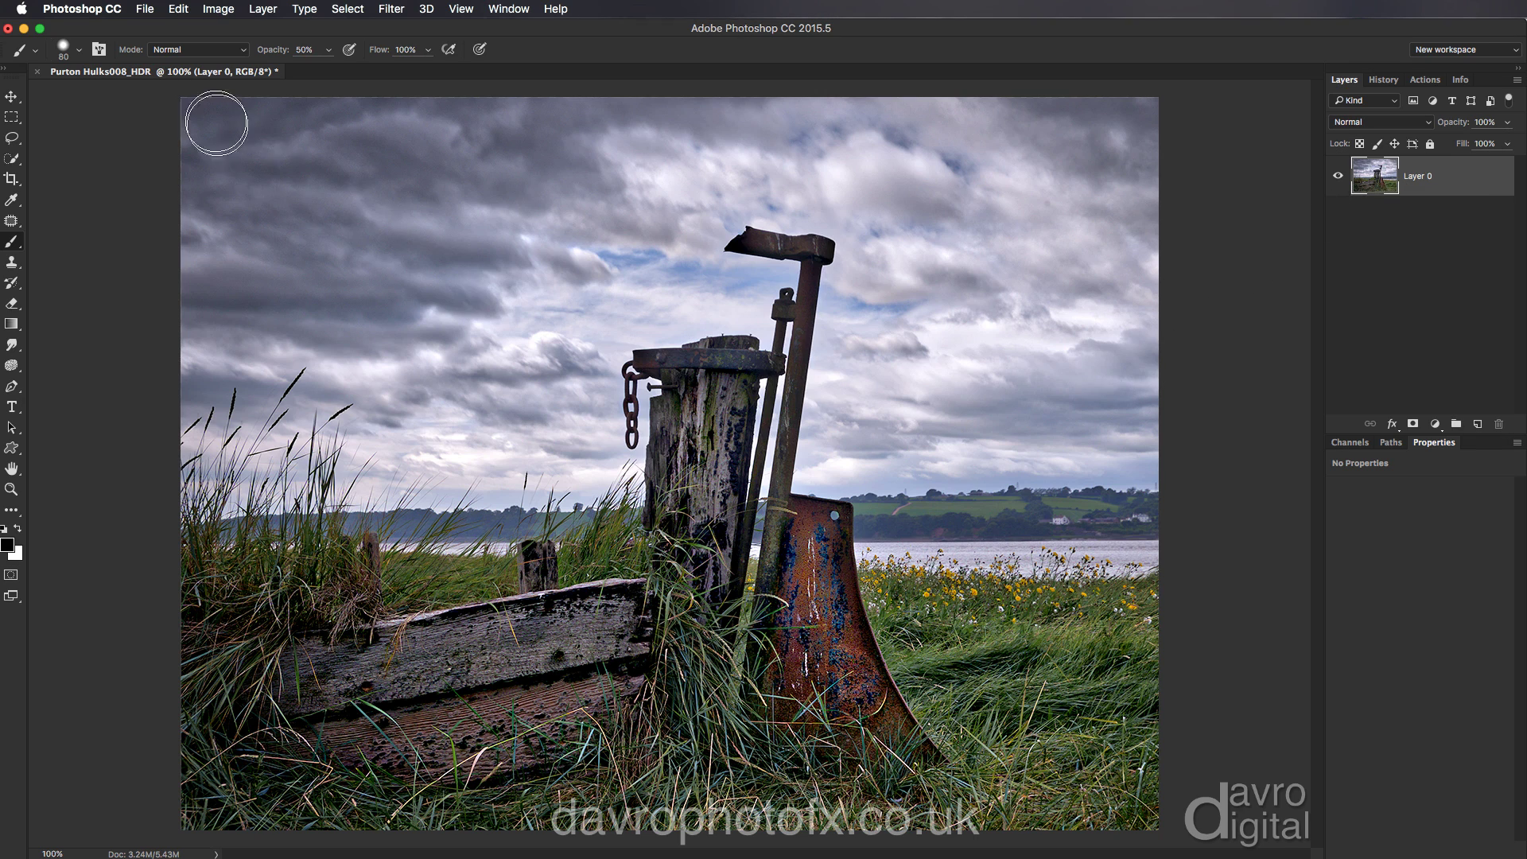
# Open File > Export > Save for Web (Legacy) and switch to the Original view
pyautogui.click(144, 11)
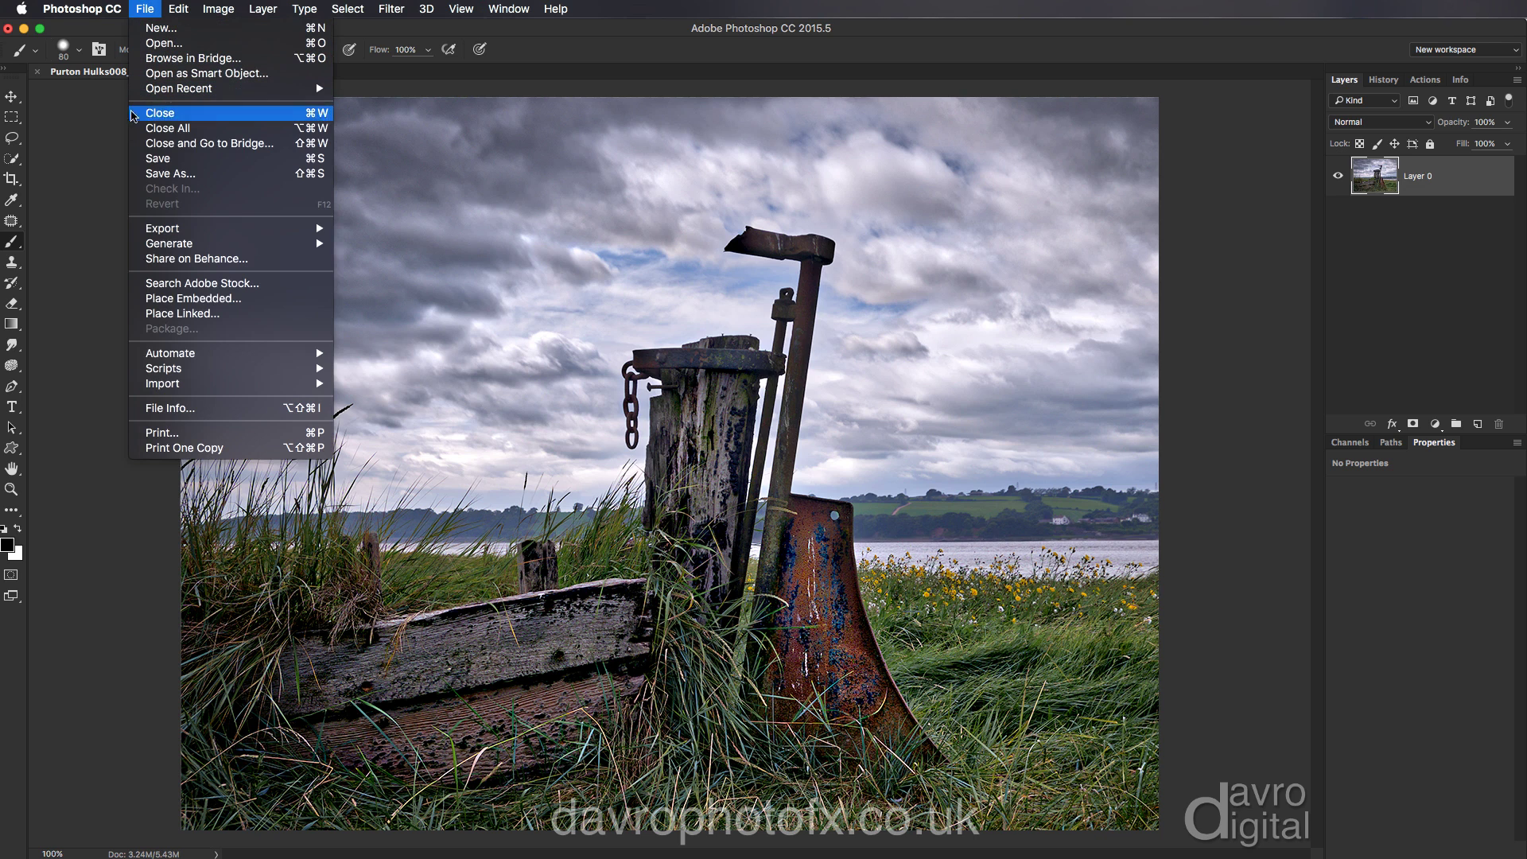
pyautogui.moveTo(143, 231)
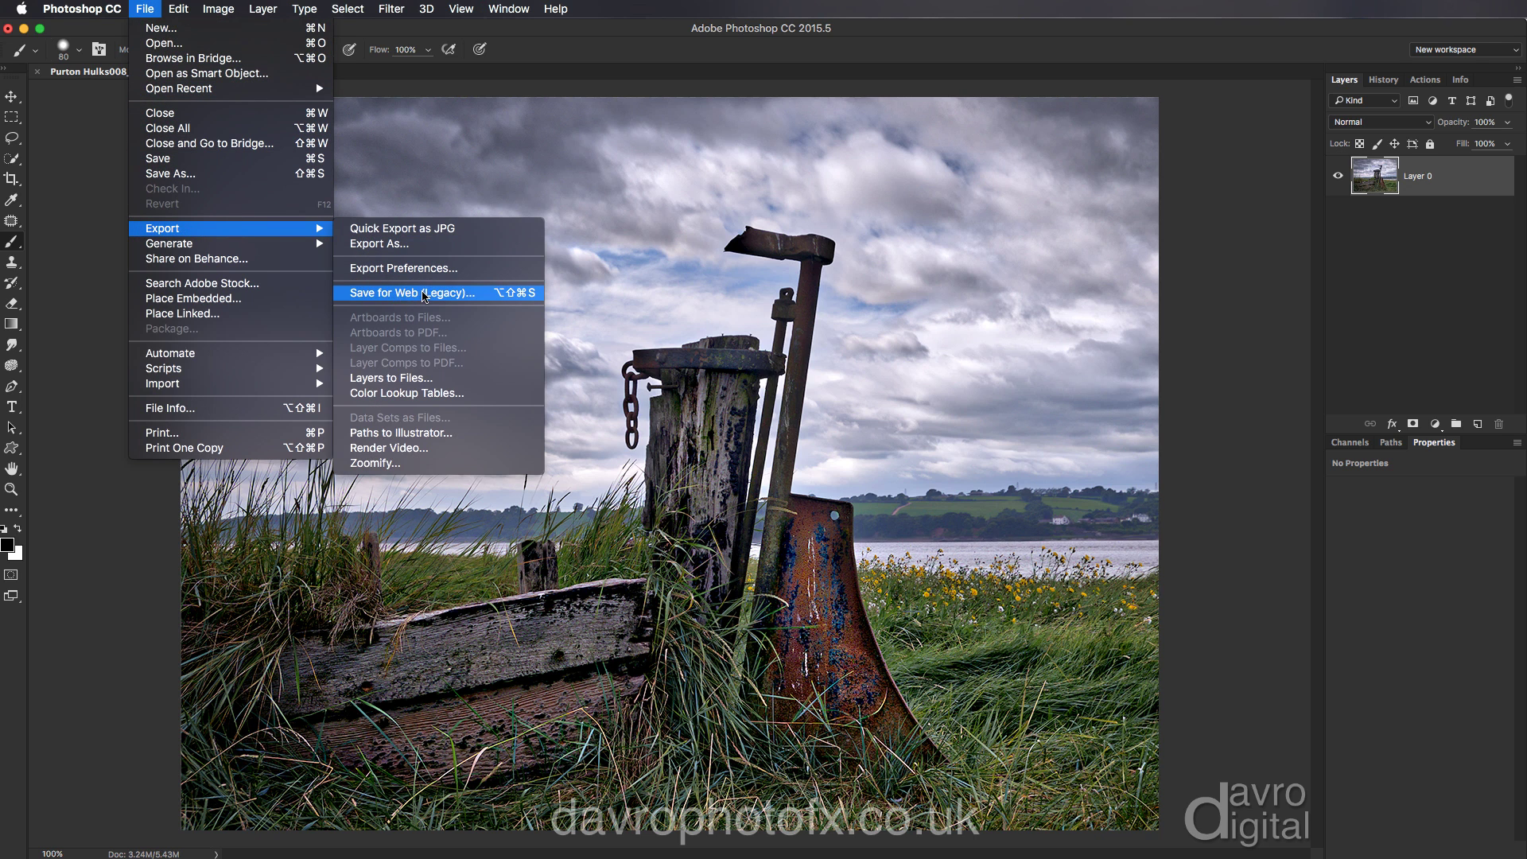
pyautogui.click(424, 295)
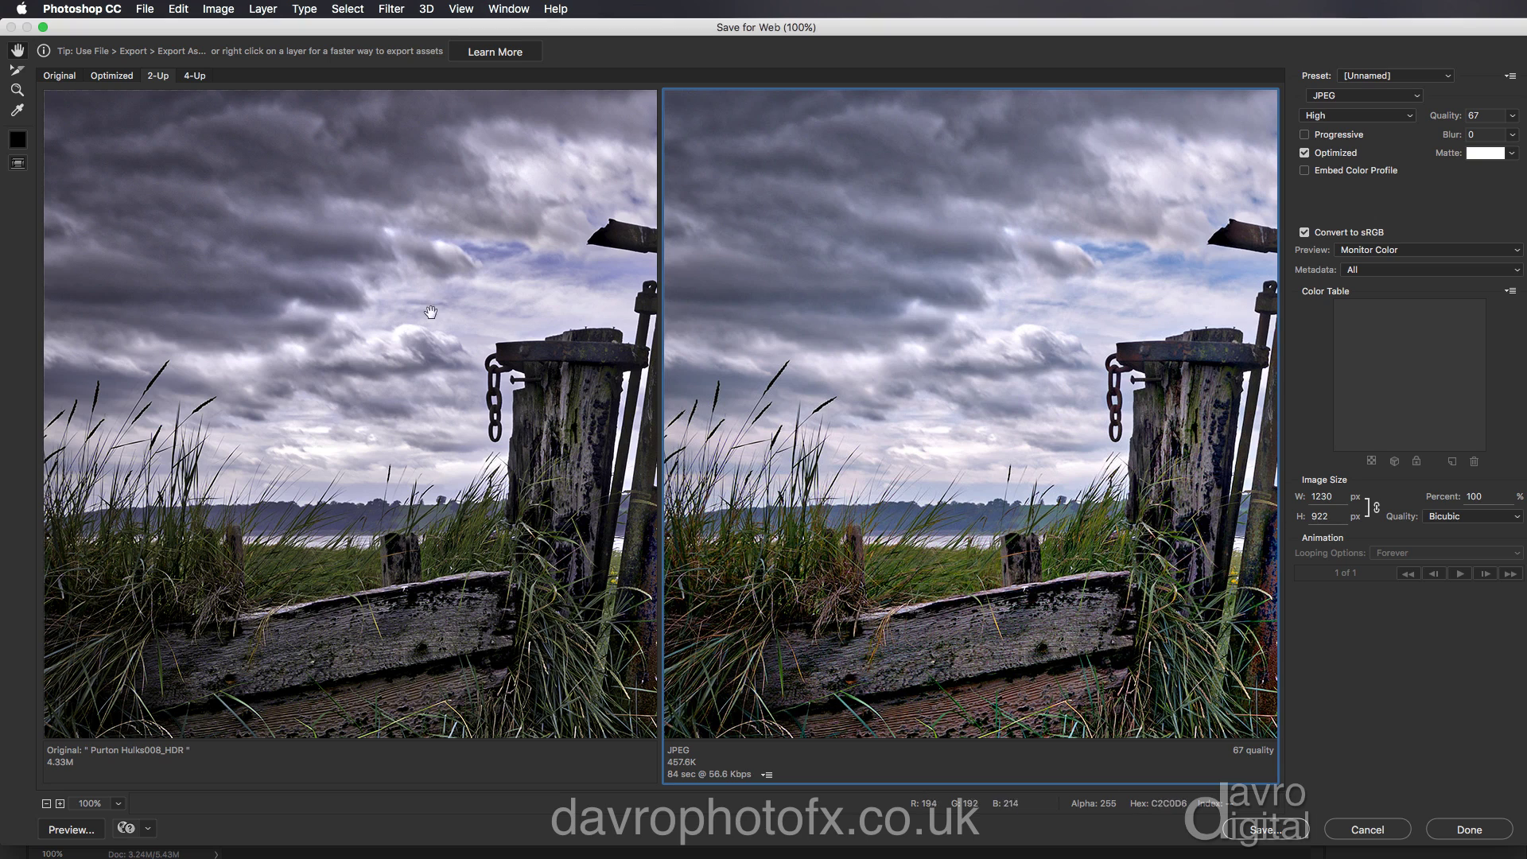
pyautogui.moveTo(450, 365); pyautogui.dragTo(334, 380)
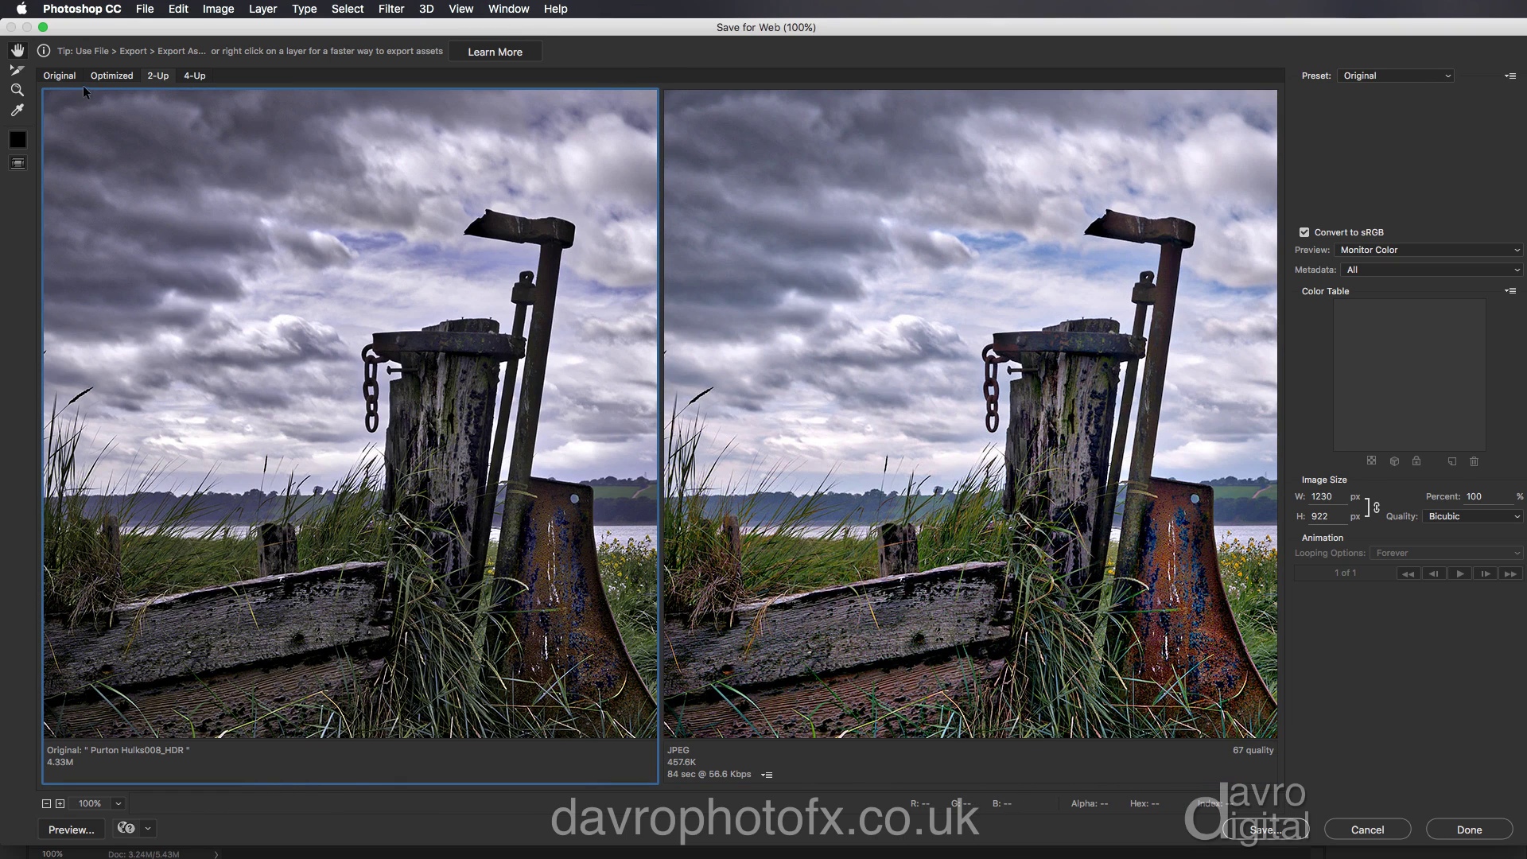
pyautogui.click(59, 77)
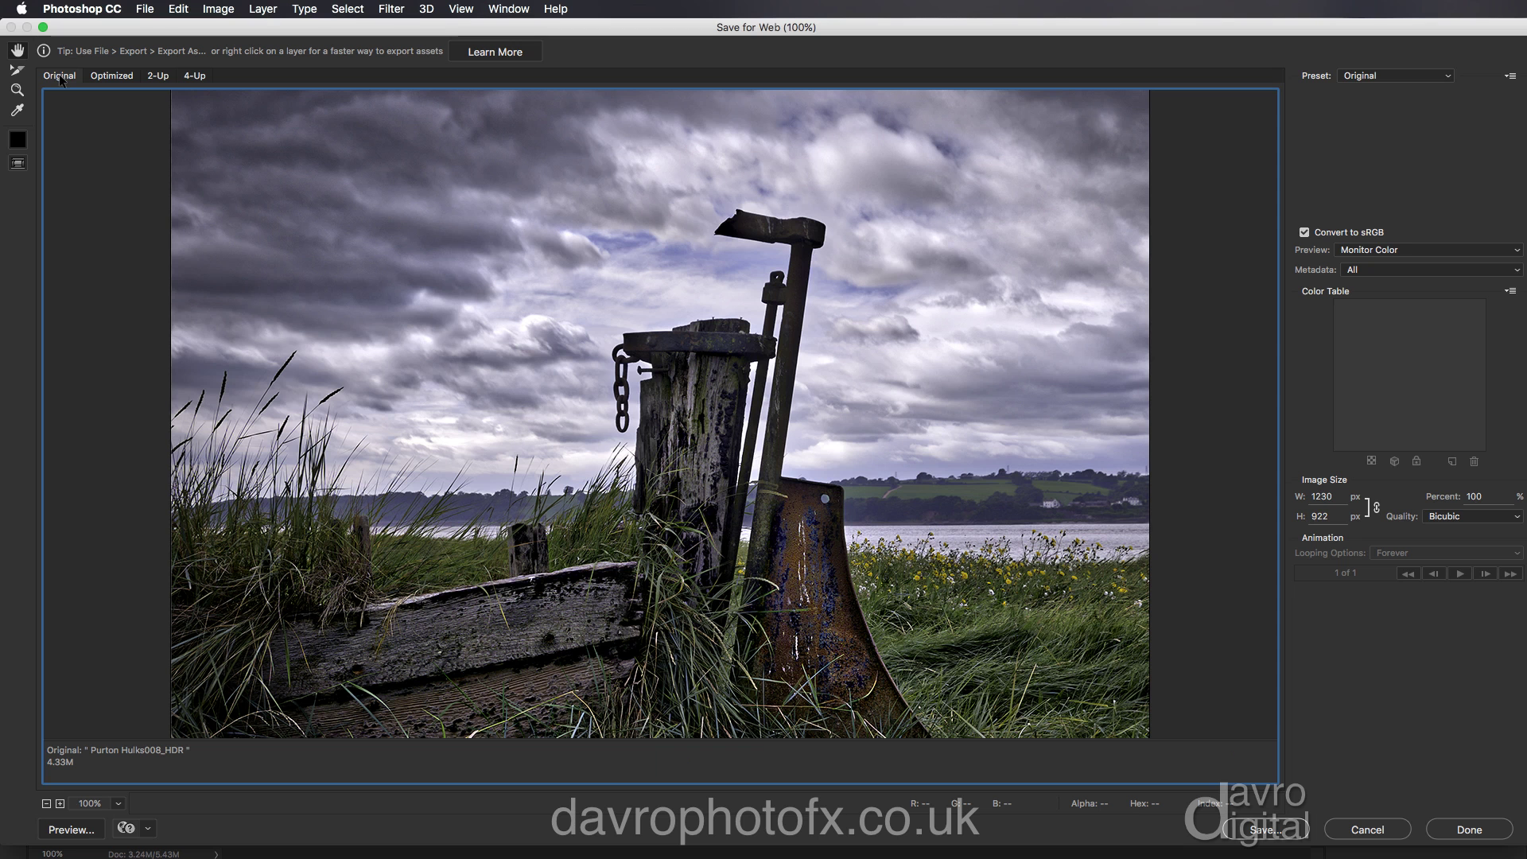
# Show original and optimized images 2-Up, keeping JPEG as the format
pyautogui.click(157, 76)
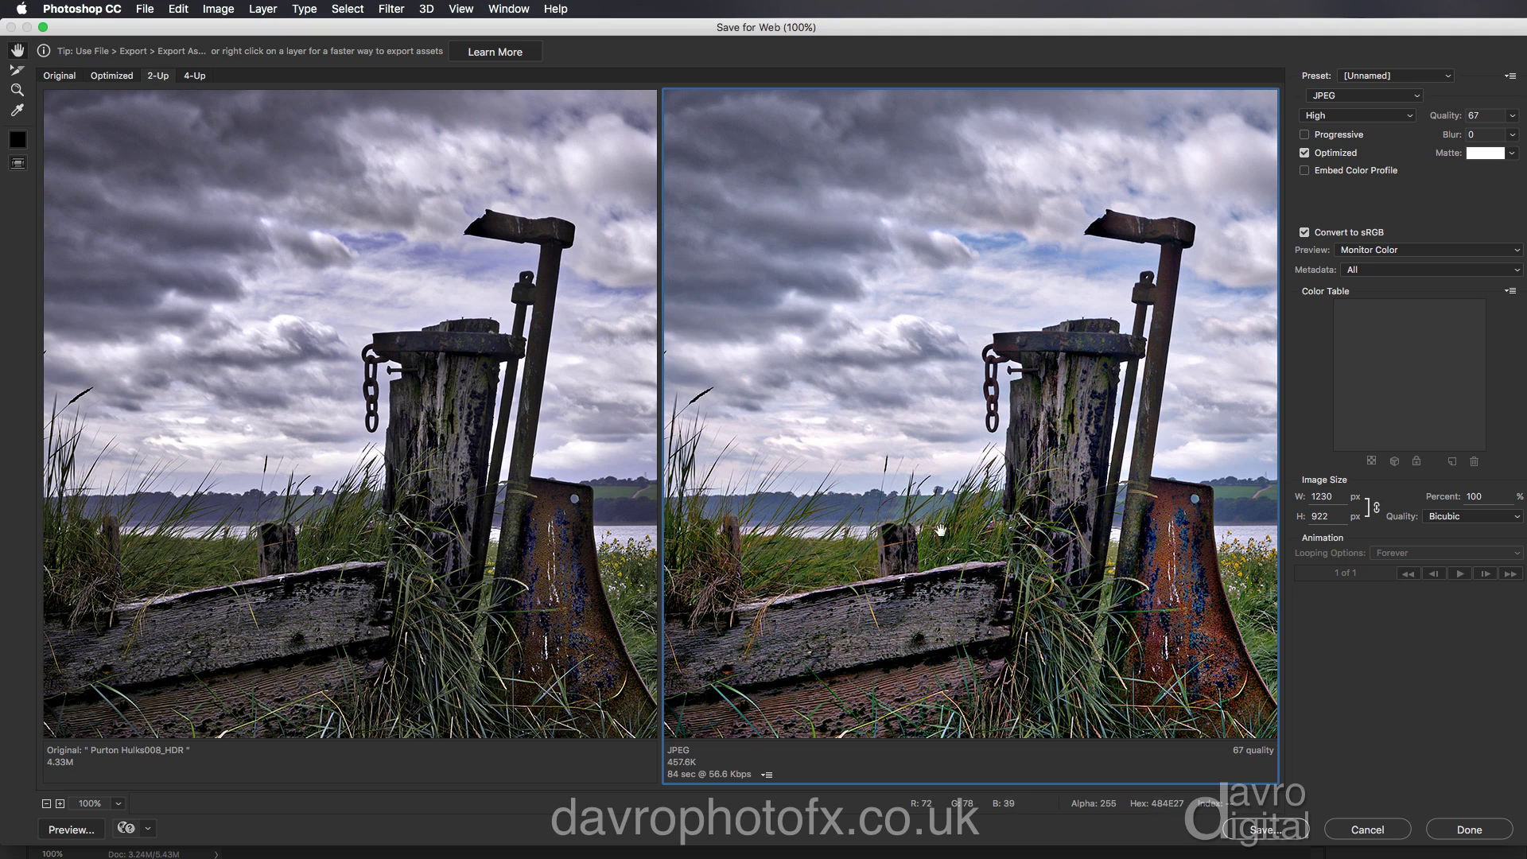
pyautogui.scroll(-3, 917, 601)
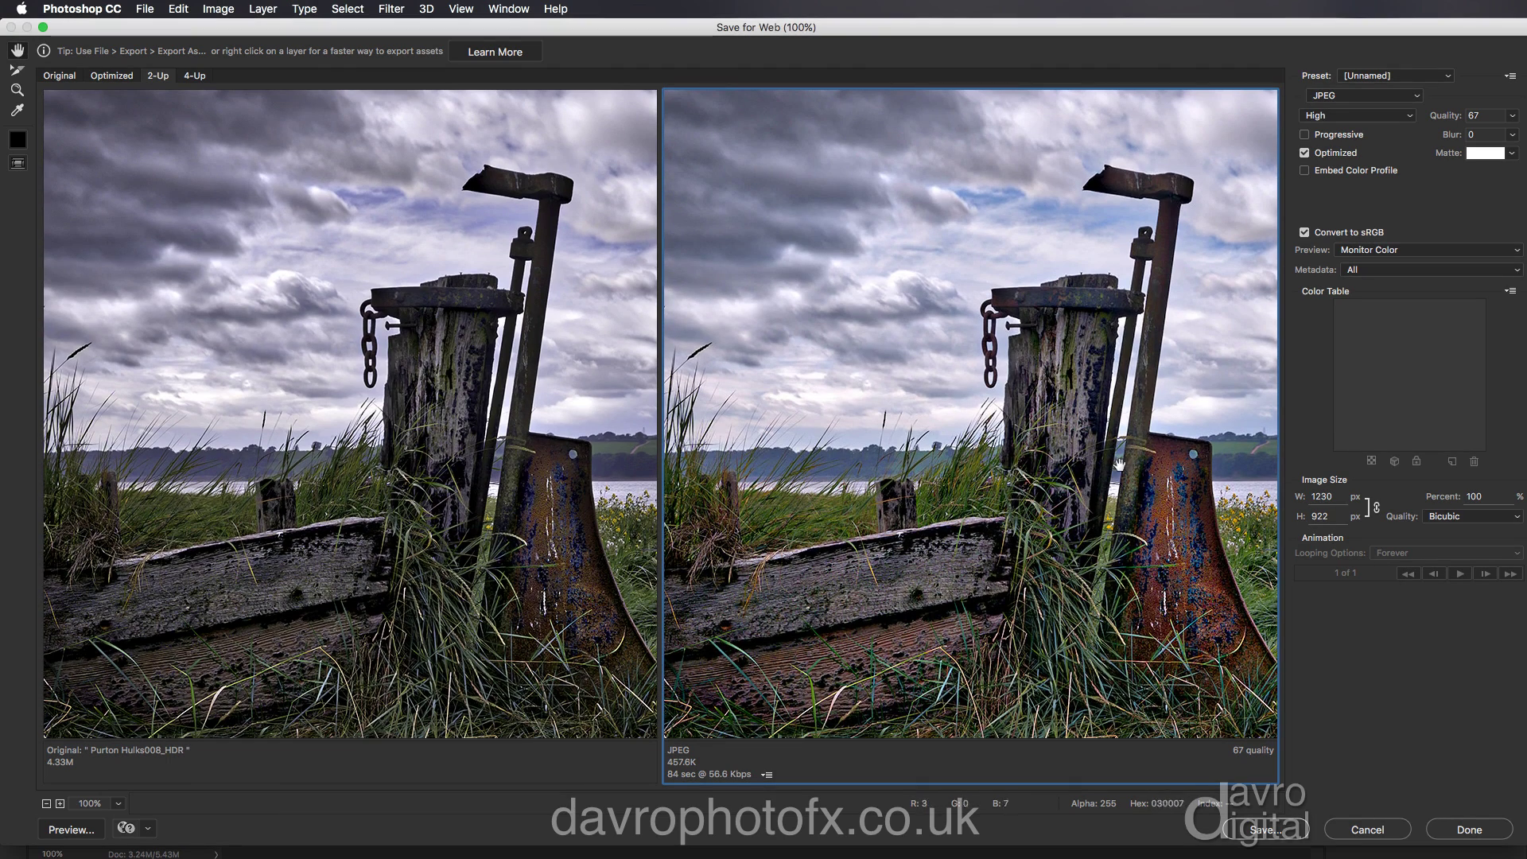
pyautogui.click(1348, 95)
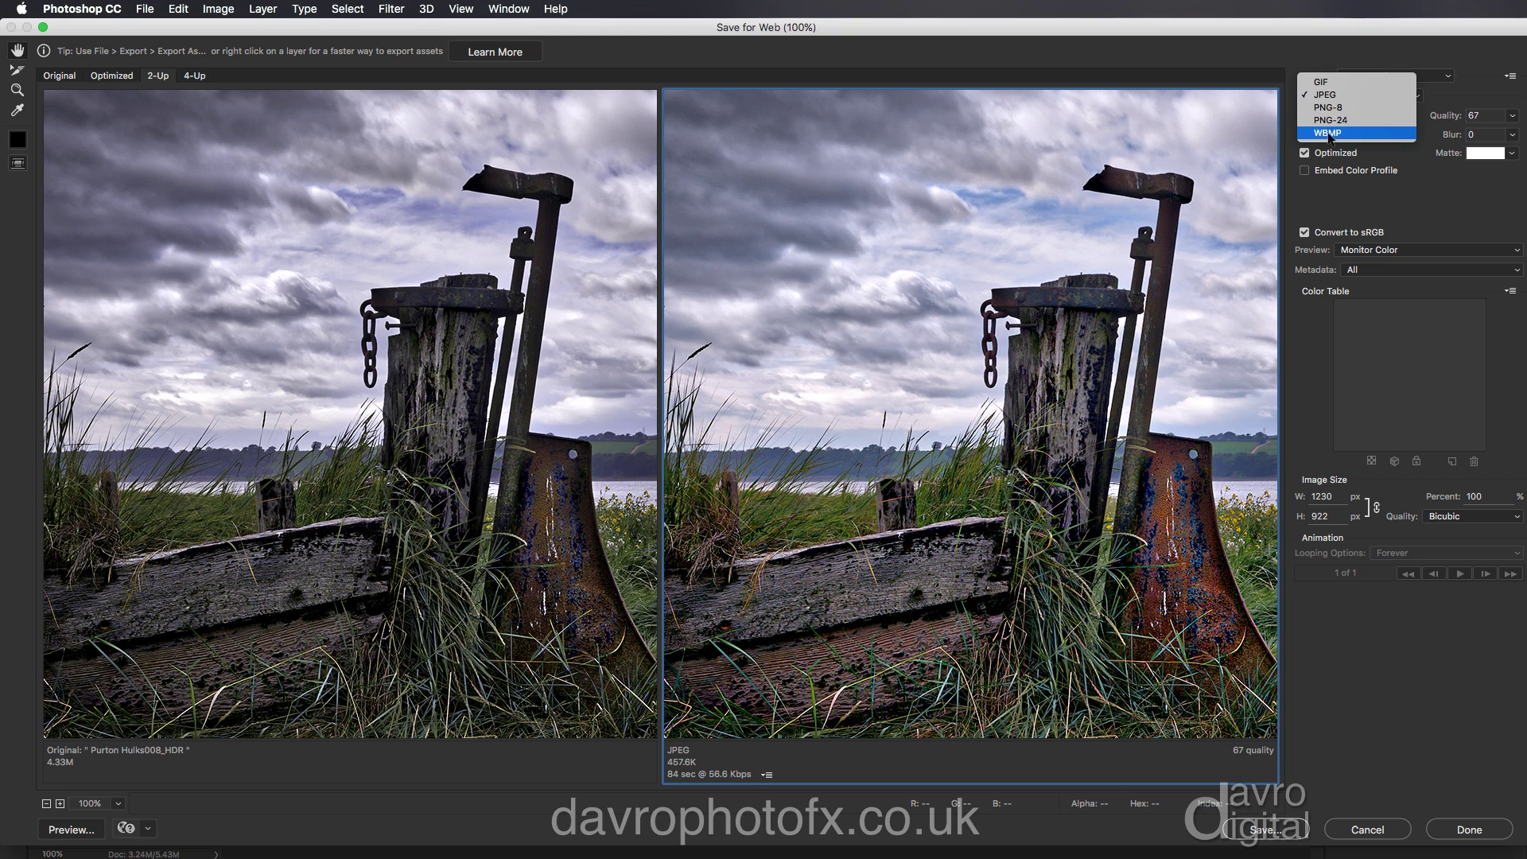
pyautogui.click(1322, 95)
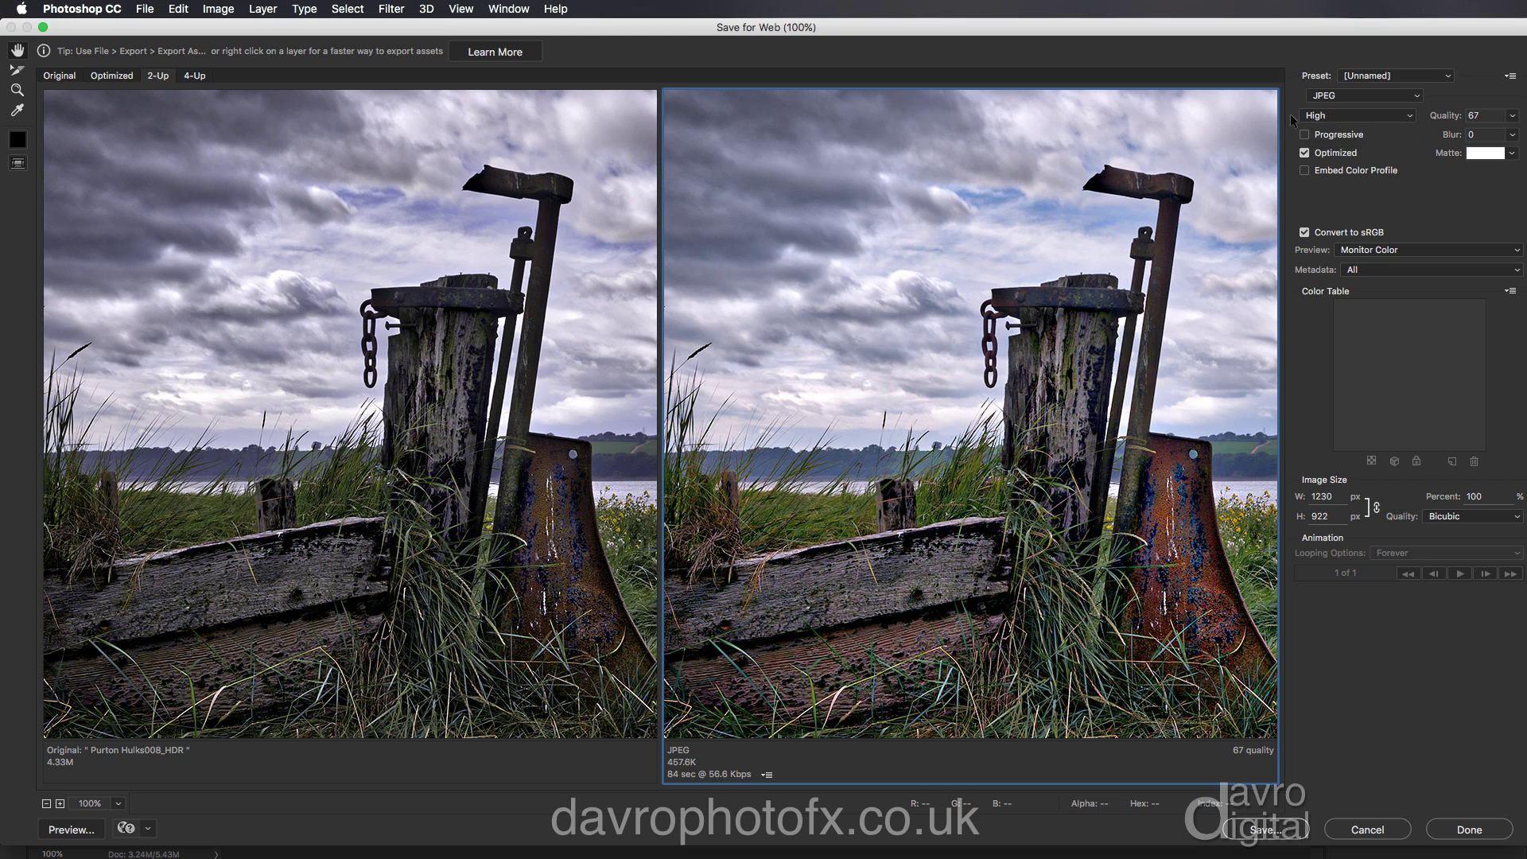
# Try the Low and Medium JPEG presets, then raise quality from 30 to 43
pyautogui.click(1344, 115)
pyautogui.click(1334, 89)
pyautogui.click(1373, 123)
pyautogui.click(1372, 129)
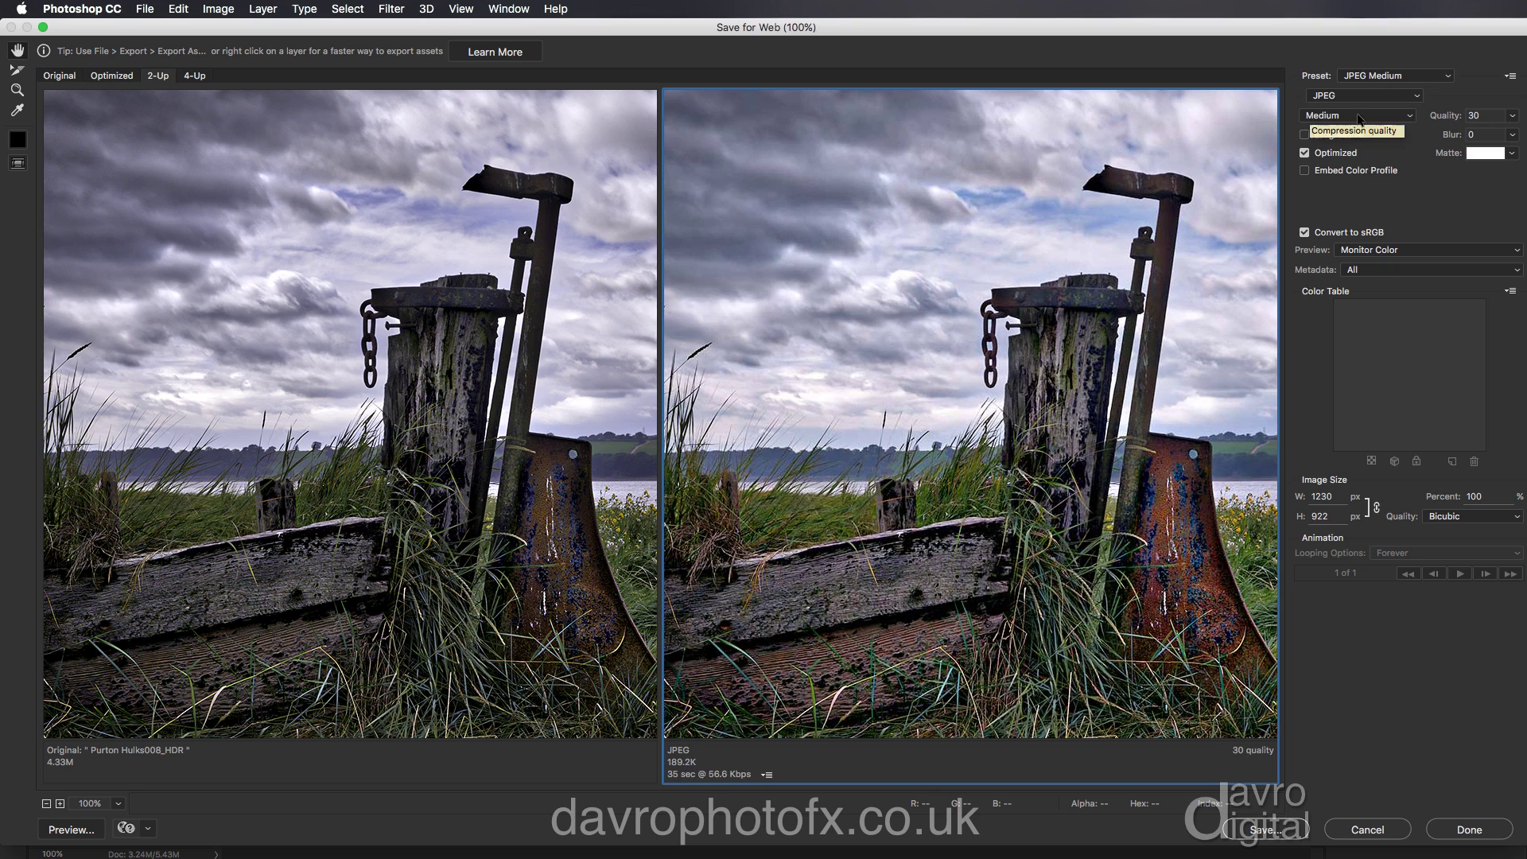
pyautogui.click(1513, 116)
pyautogui.moveTo(1465, 137); pyautogui.dragTo(1473, 137)
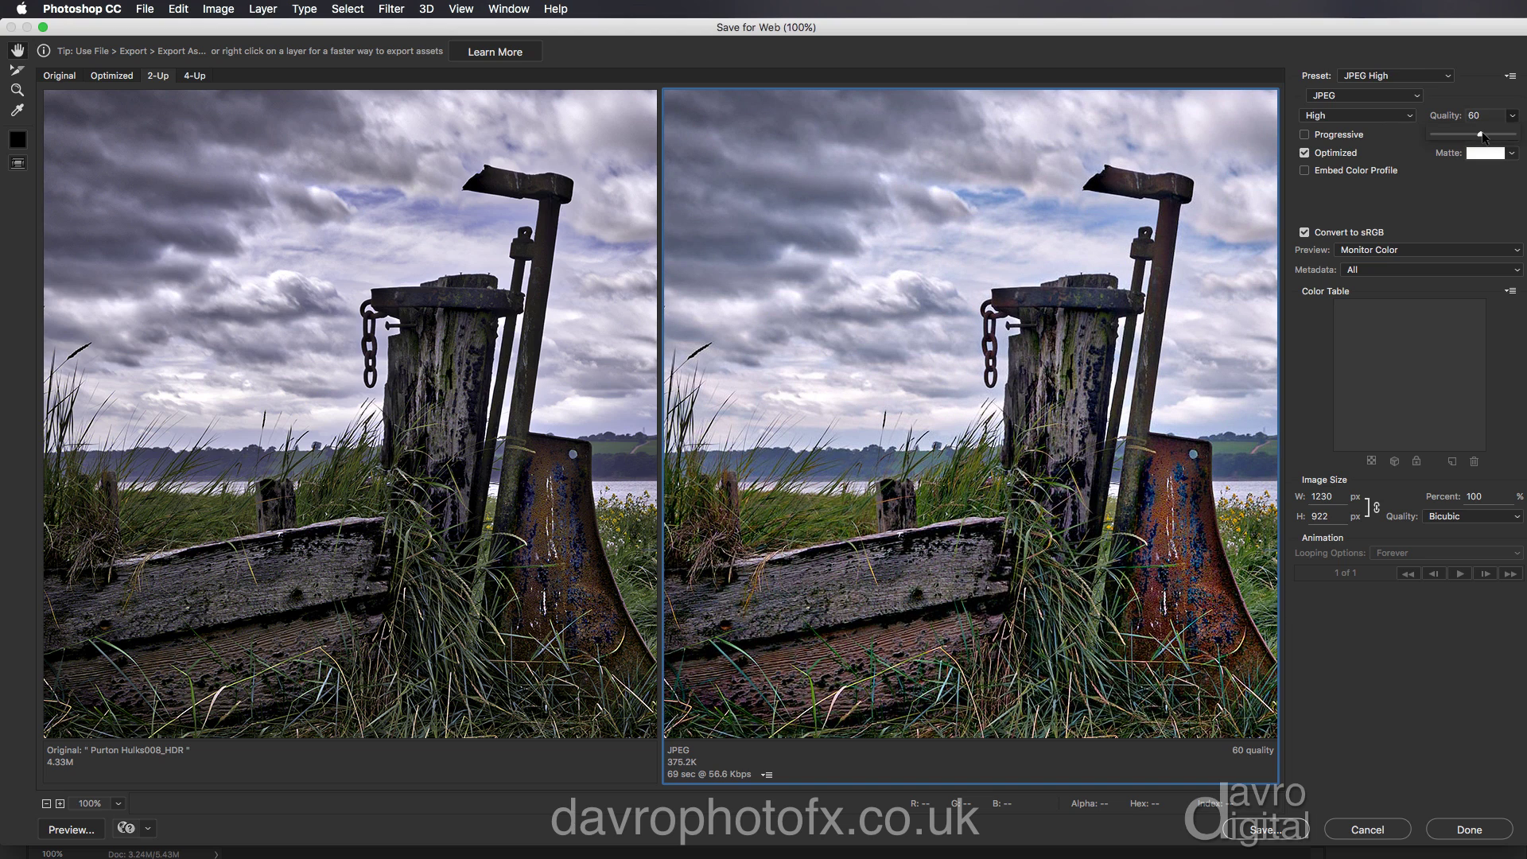
# Choose JPEG Very High, set Quality to 72, and leave Progressive off with Optimized on
pyautogui.click(1339, 117)
pyautogui.click(1340, 127)
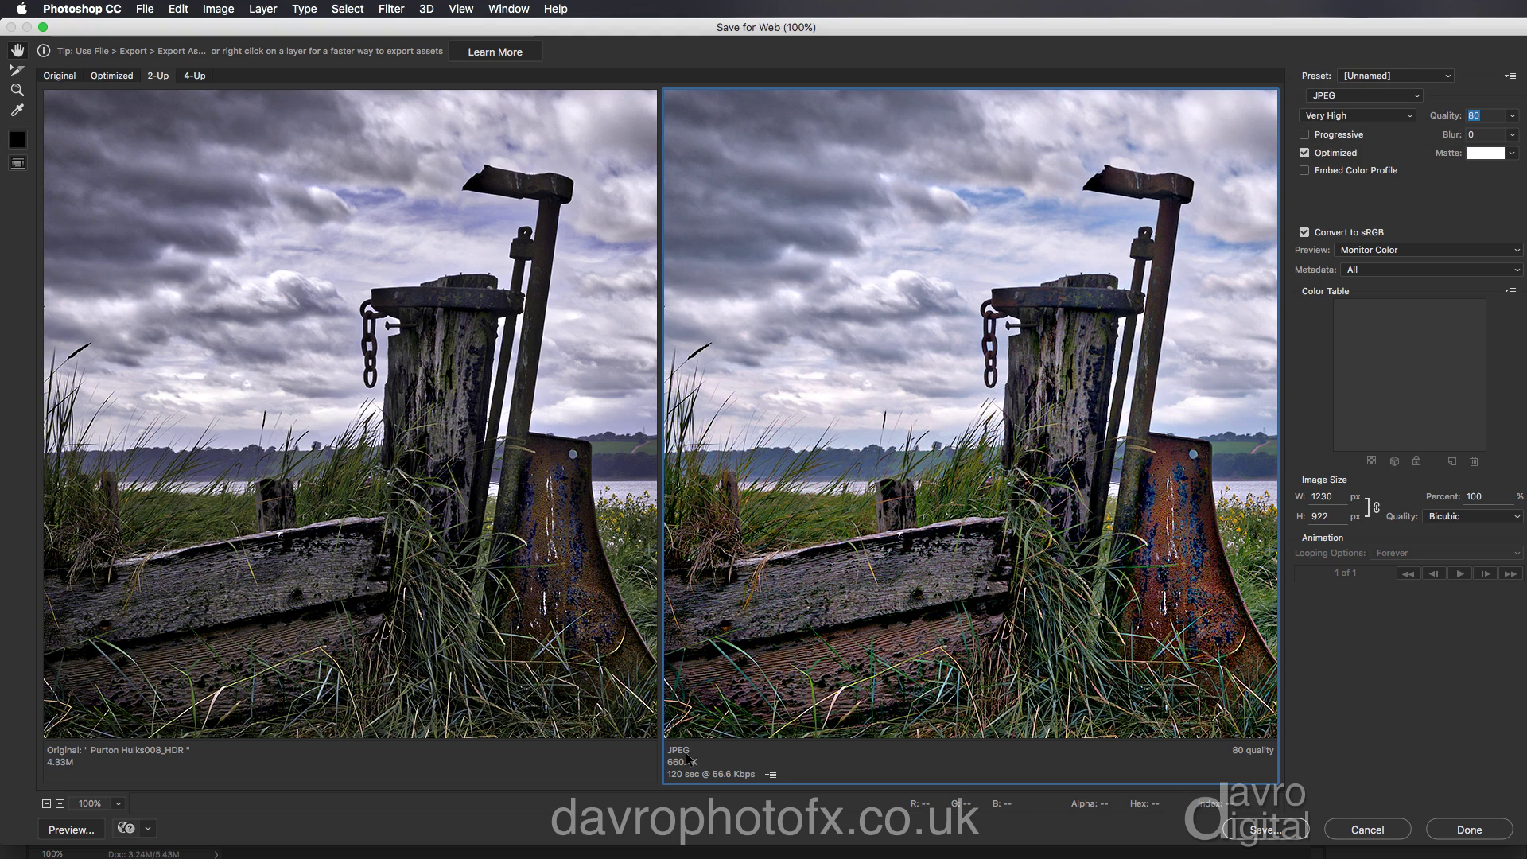
pyautogui.click(1510, 116)
pyautogui.moveTo(1490, 135); pyautogui.dragTo(1490, 137)
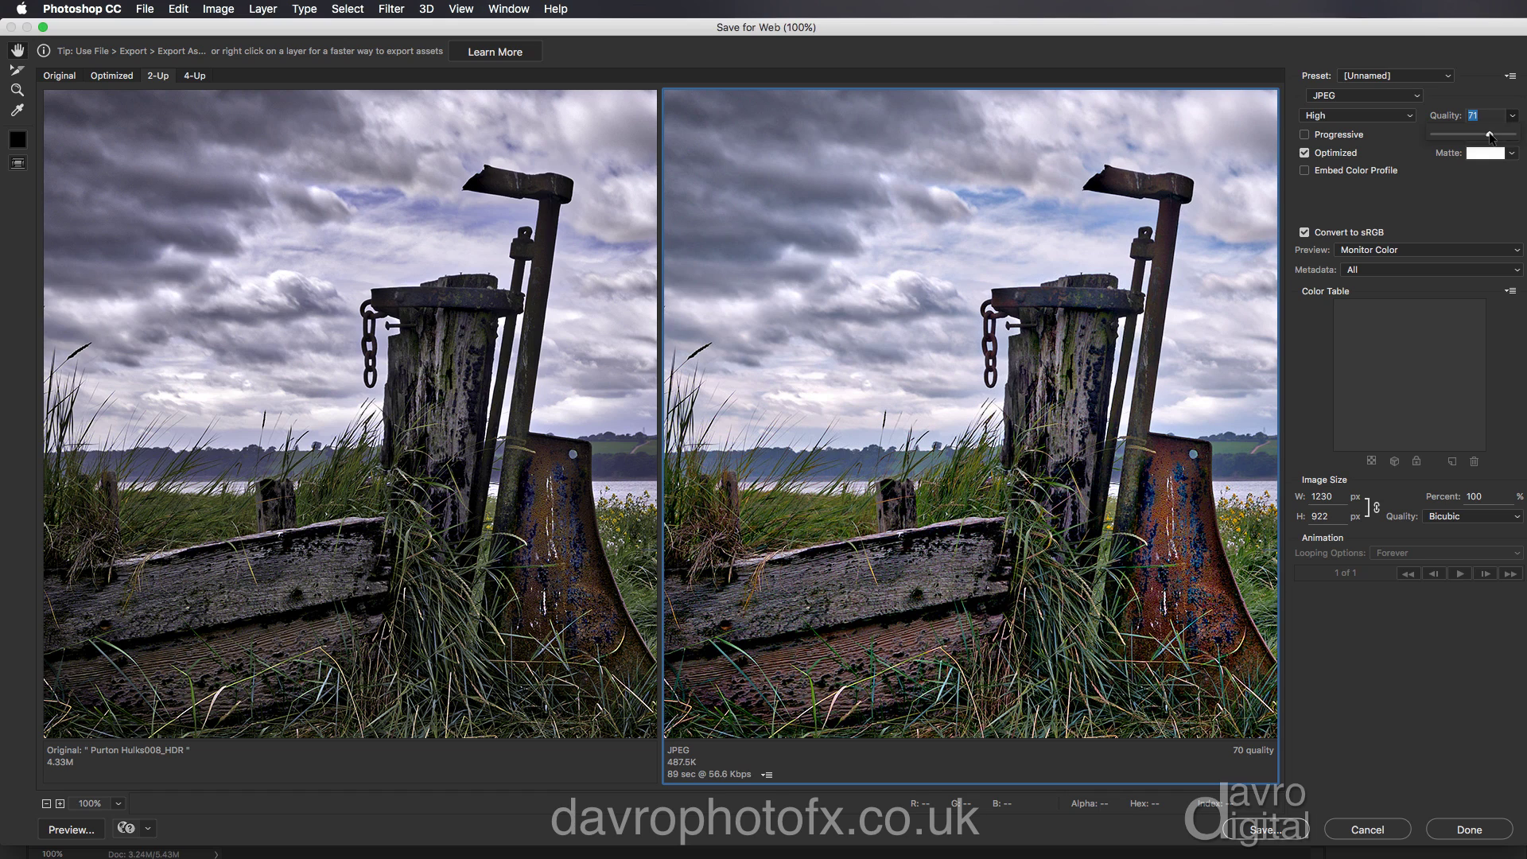
pyautogui.moveTo(1490, 132); pyautogui.dragTo(1492, 136)
pyautogui.click(1338, 135)
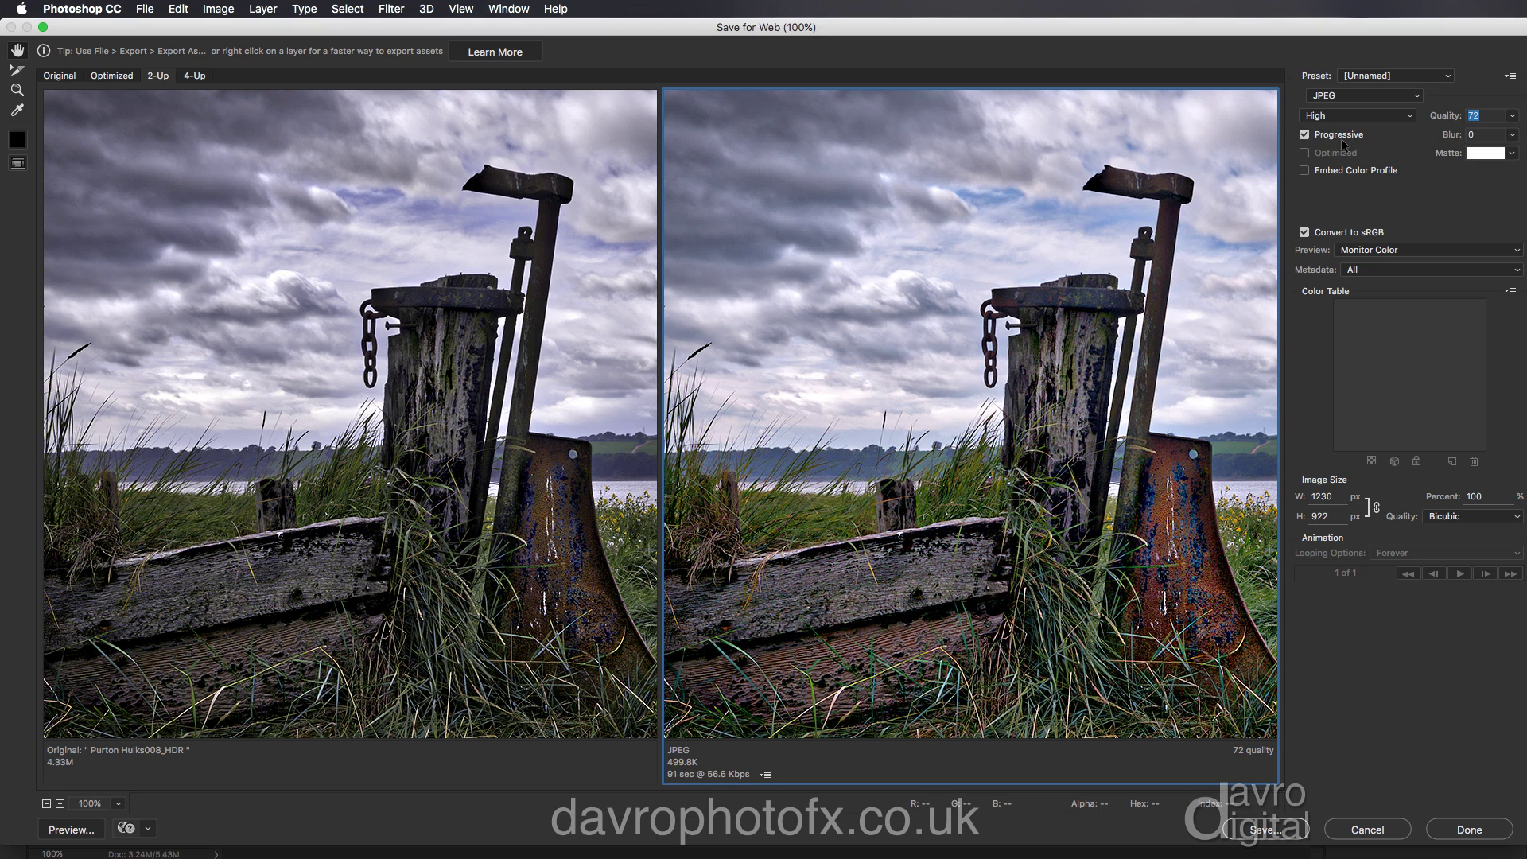
pyautogui.click(1334, 137)
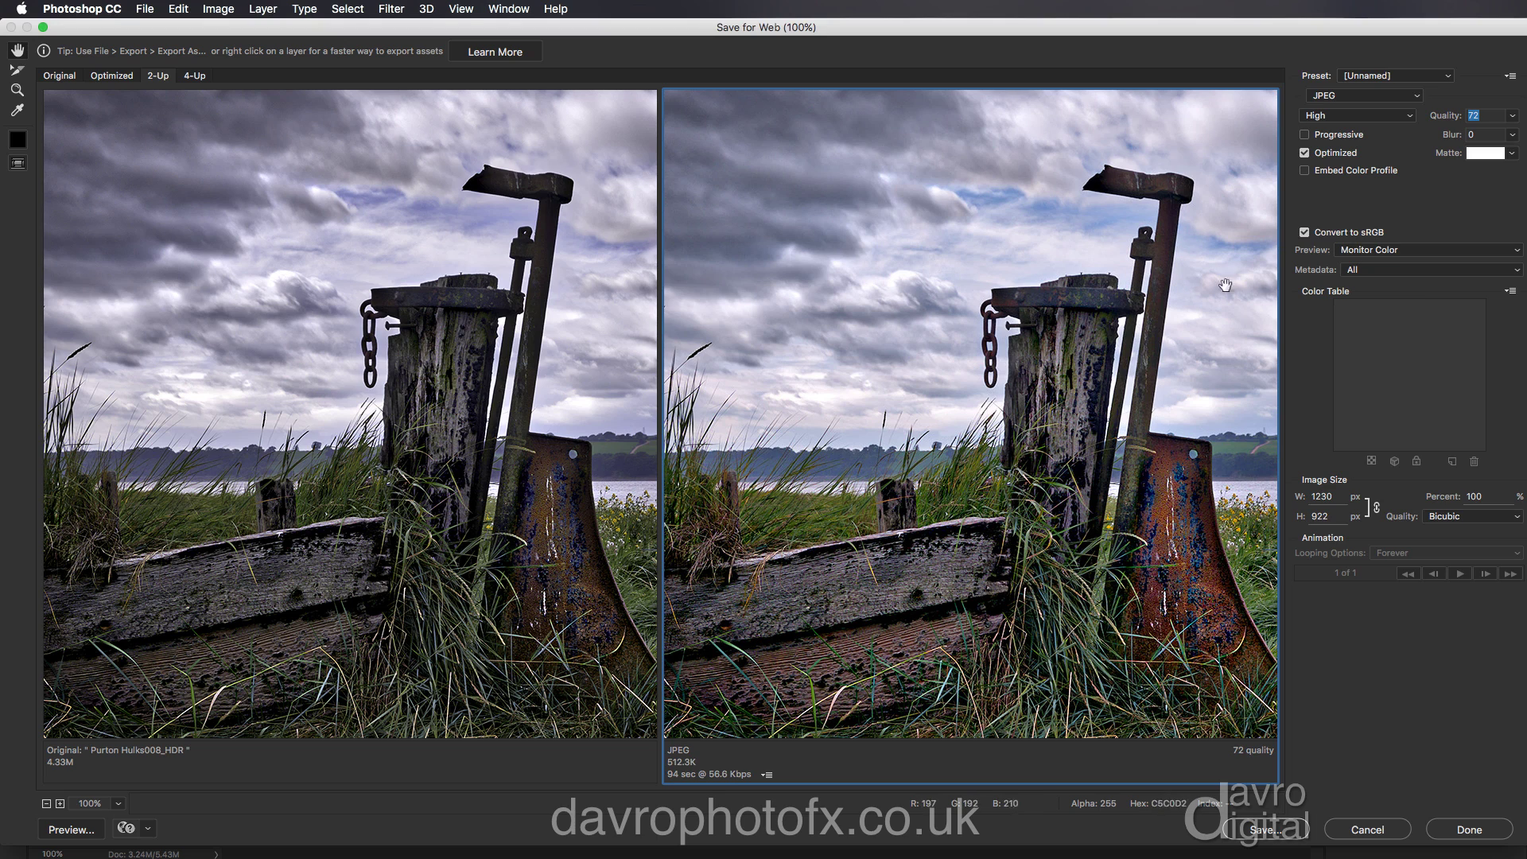
# Keep the export image size at 1230 × 922 px with Bicubic resampling
pyautogui.click(1392, 255)
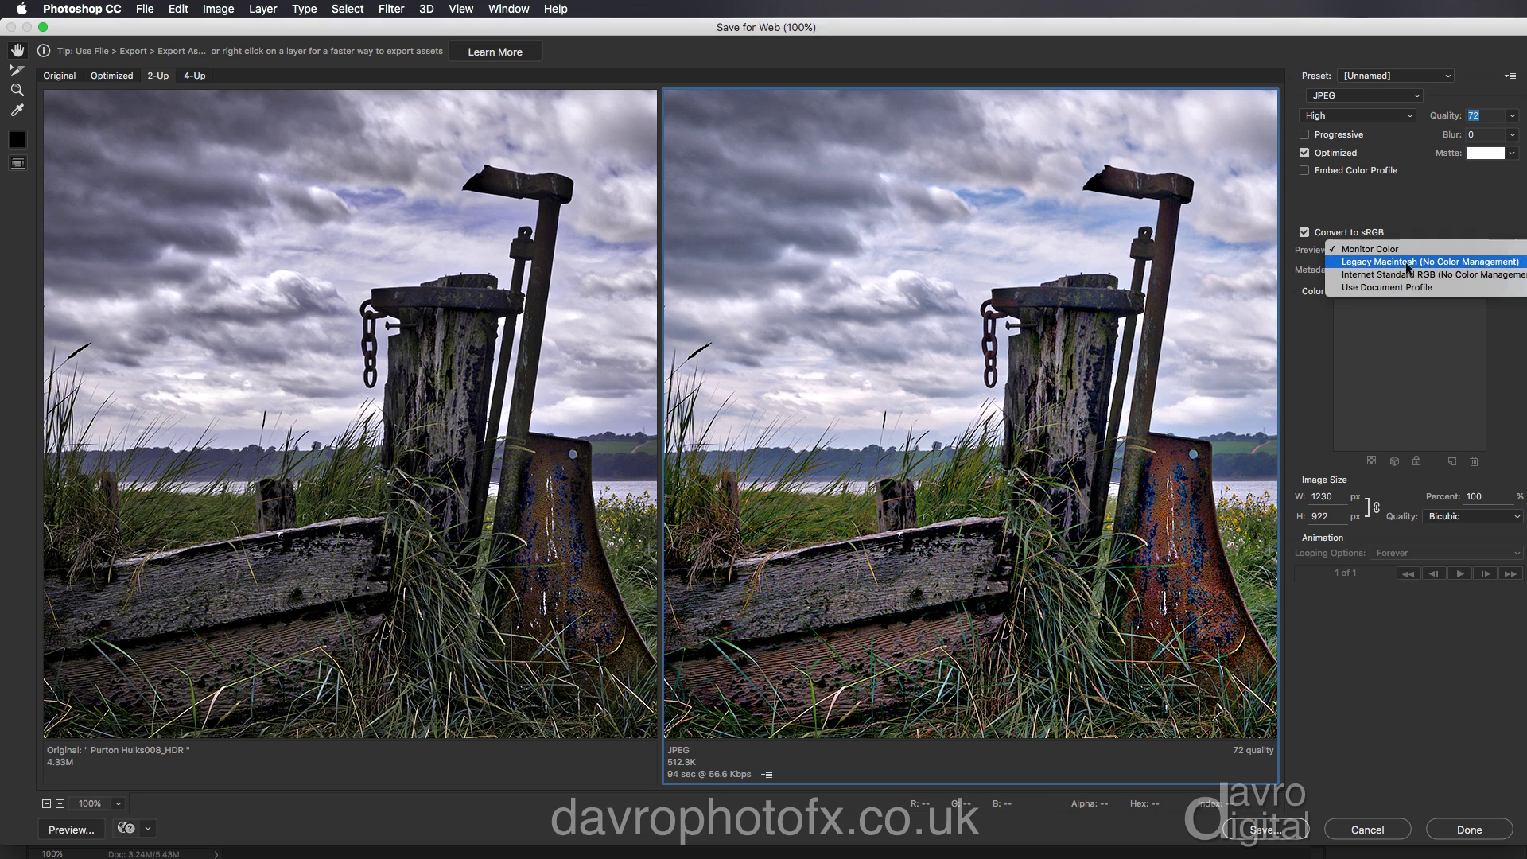
pyautogui.click(1419, 221)
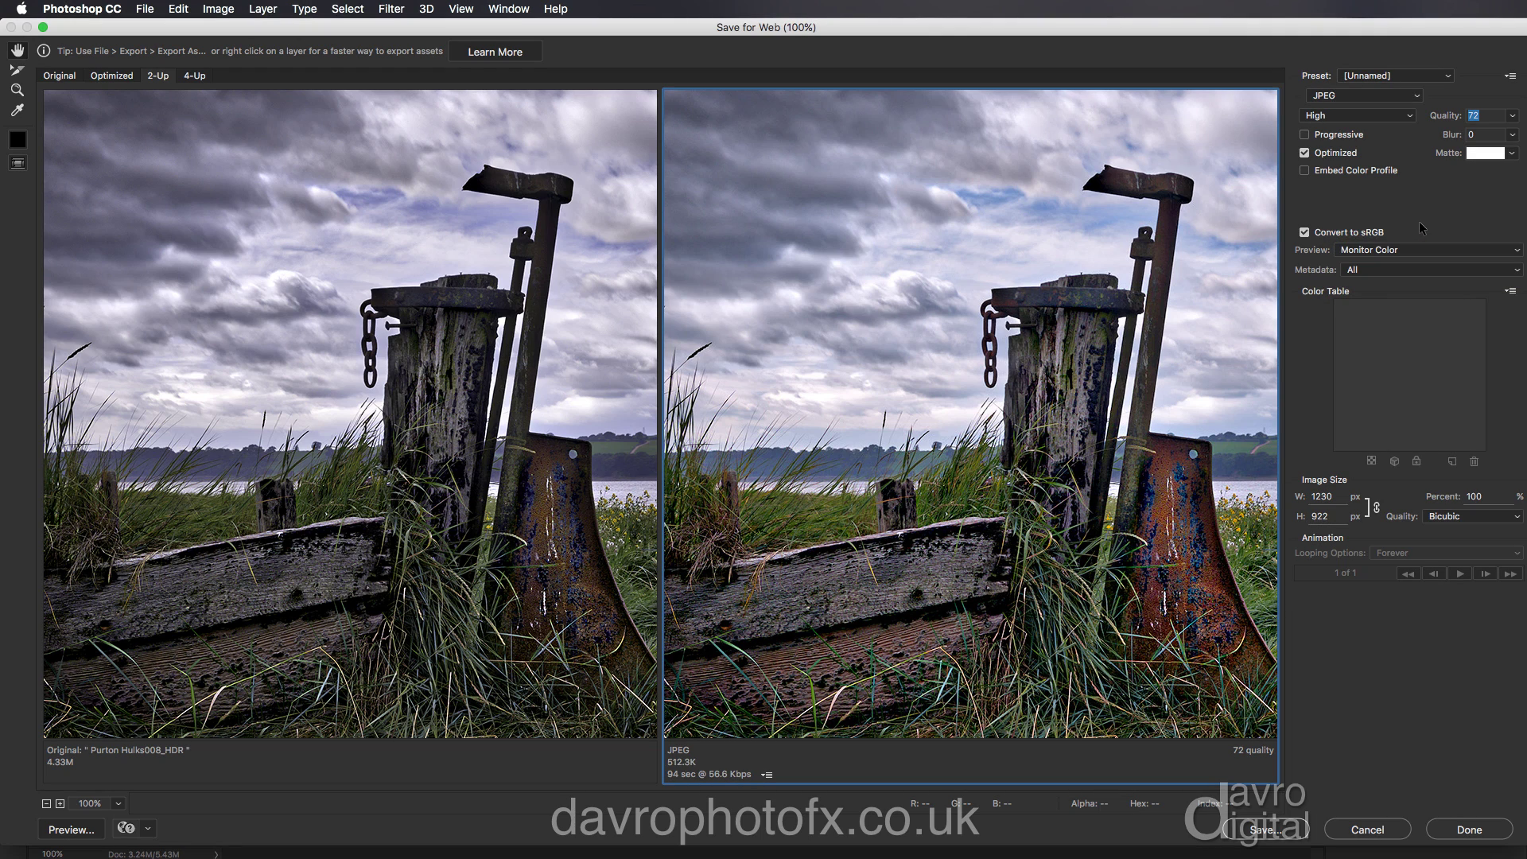
pyautogui.doubleClick(1336, 495)
pyautogui.write('1024')
pyautogui.click(1300, 498)
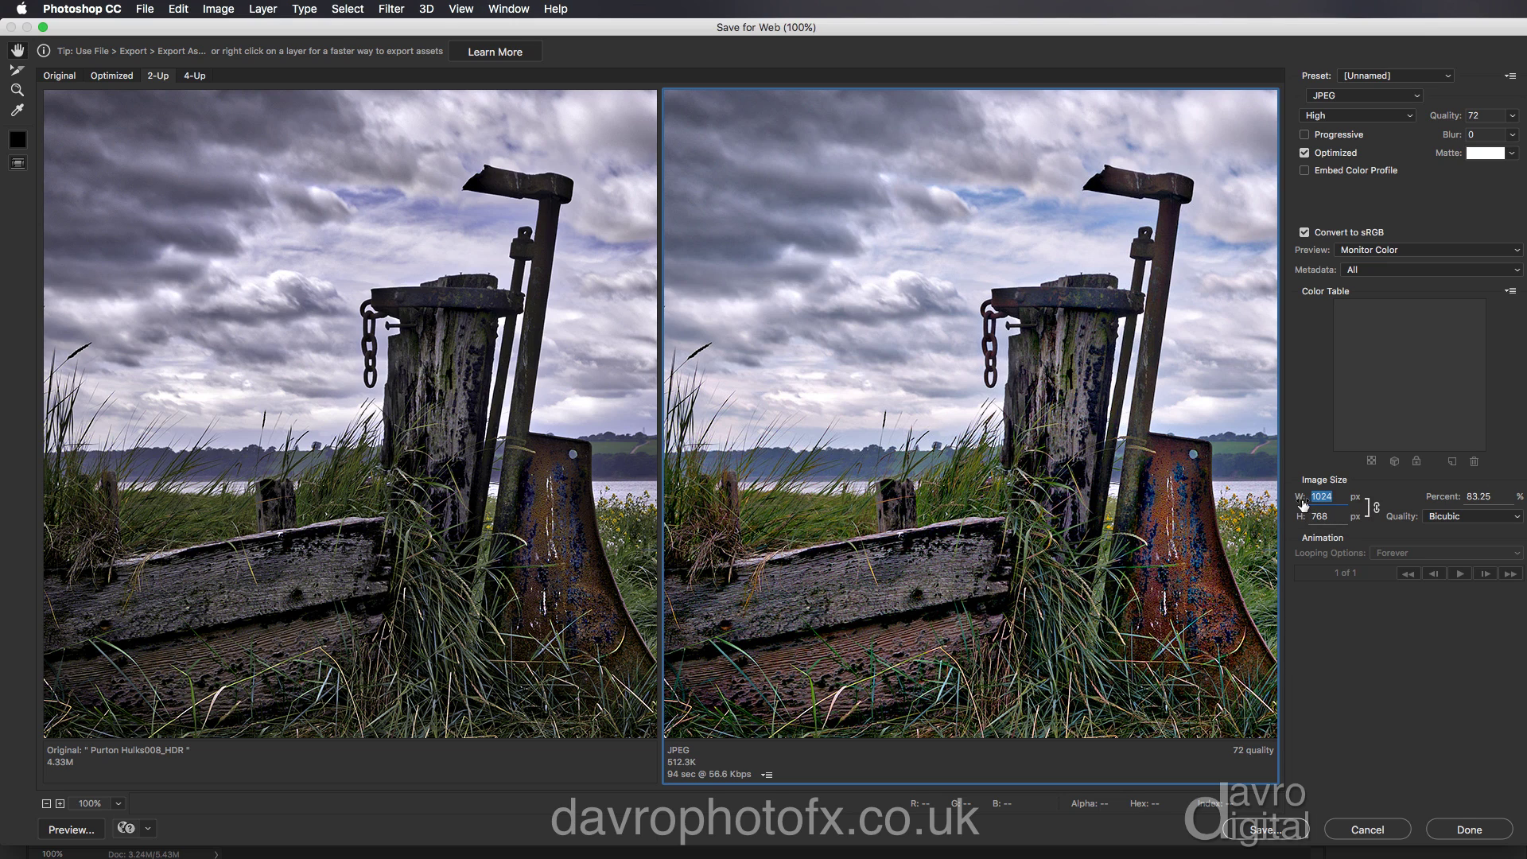
pyautogui.write('12300')
pyautogui.press('BackSpace')
pyautogui.click(1444, 522)
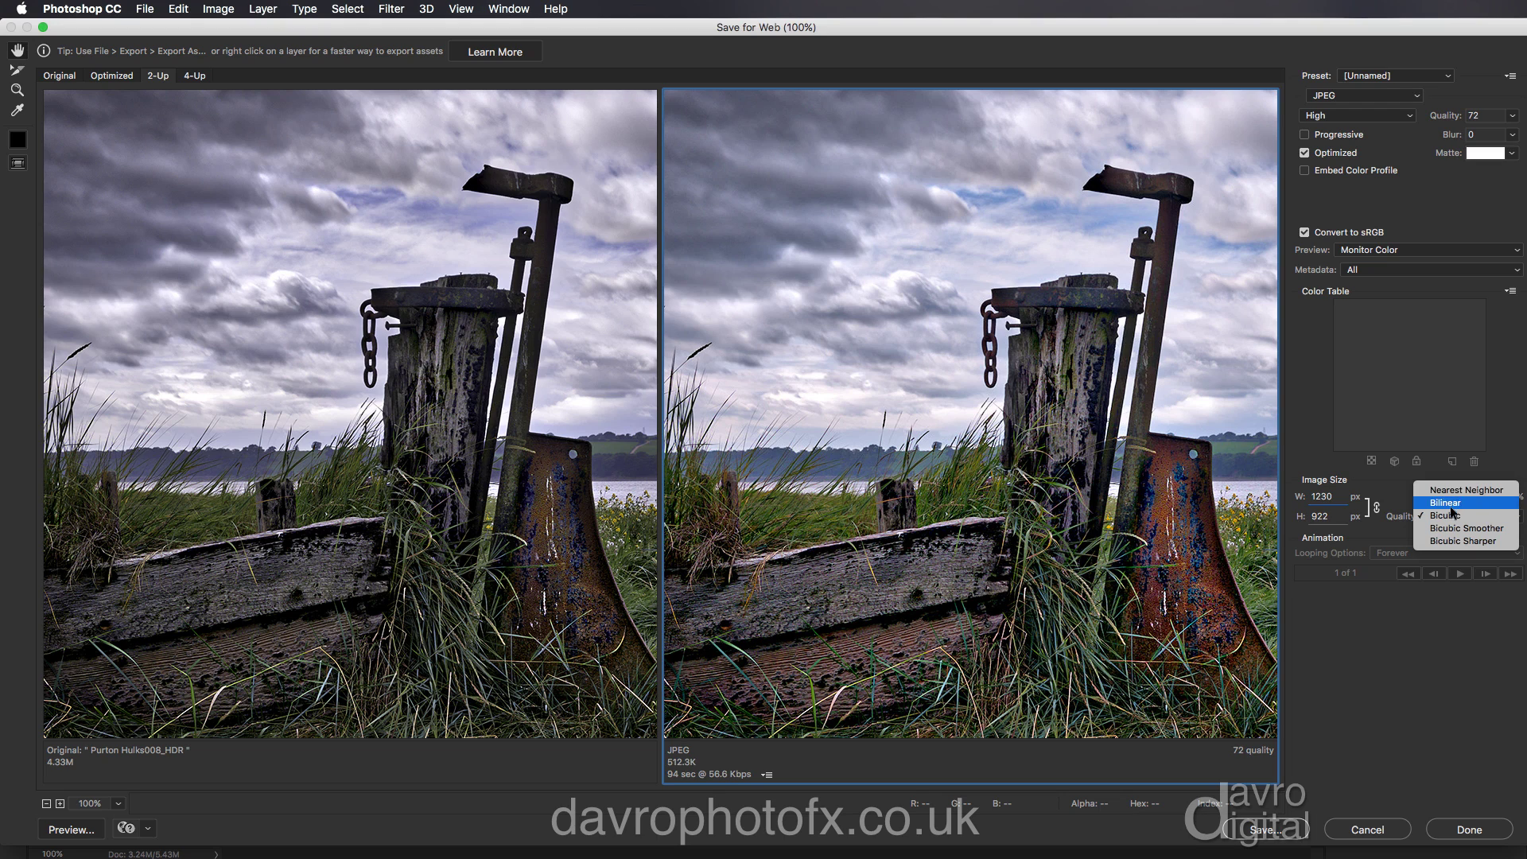
pyautogui.click(1390, 538)
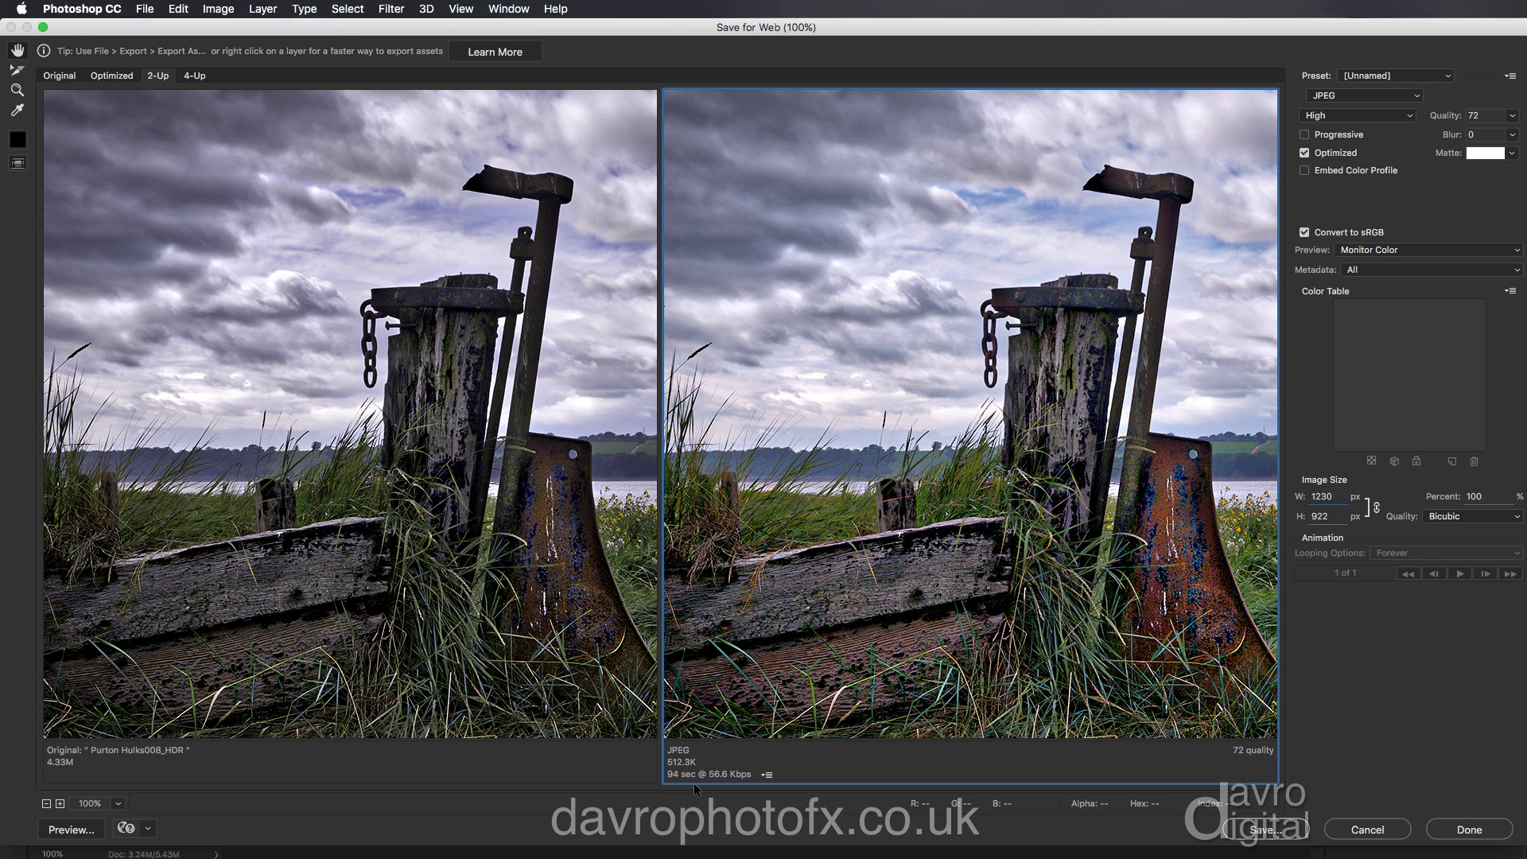
# Set the download-time estimate to a 2 Mbps connection
pyautogui.click(766, 776)
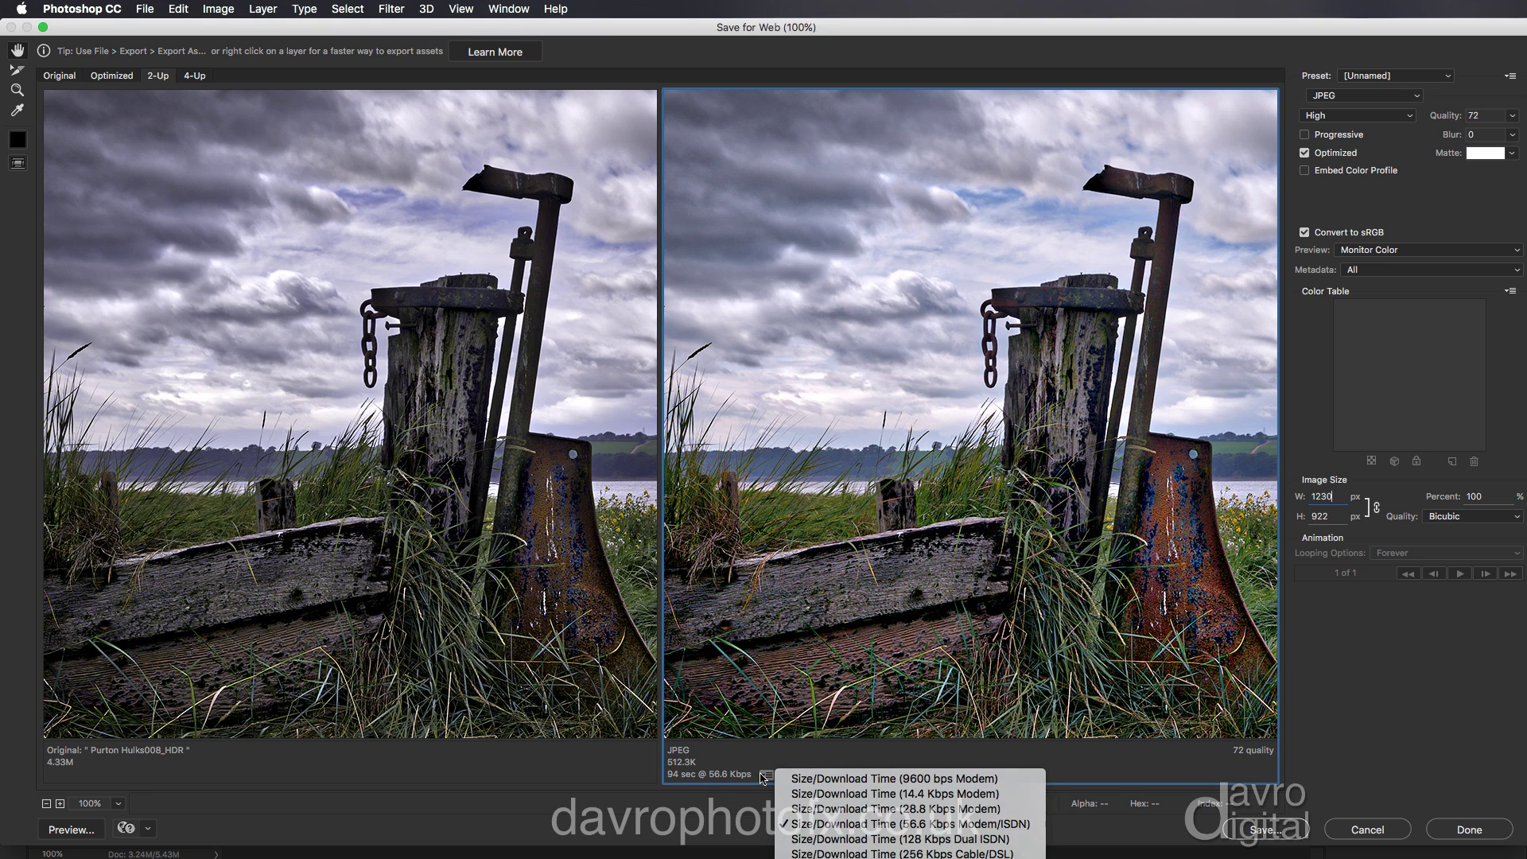
pyautogui.click(878, 827)
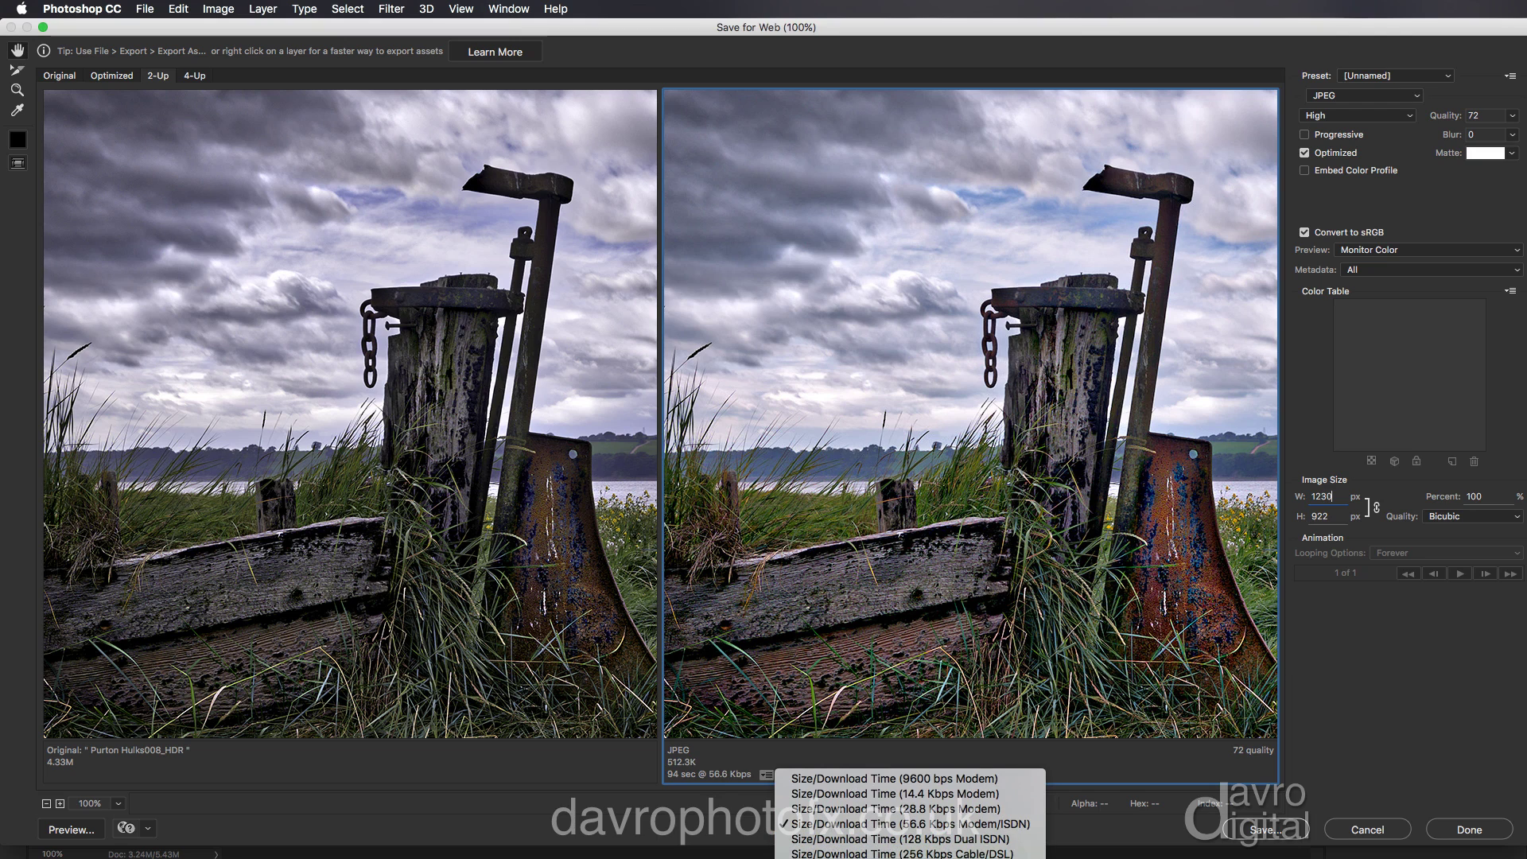
pyautogui.press('Return')
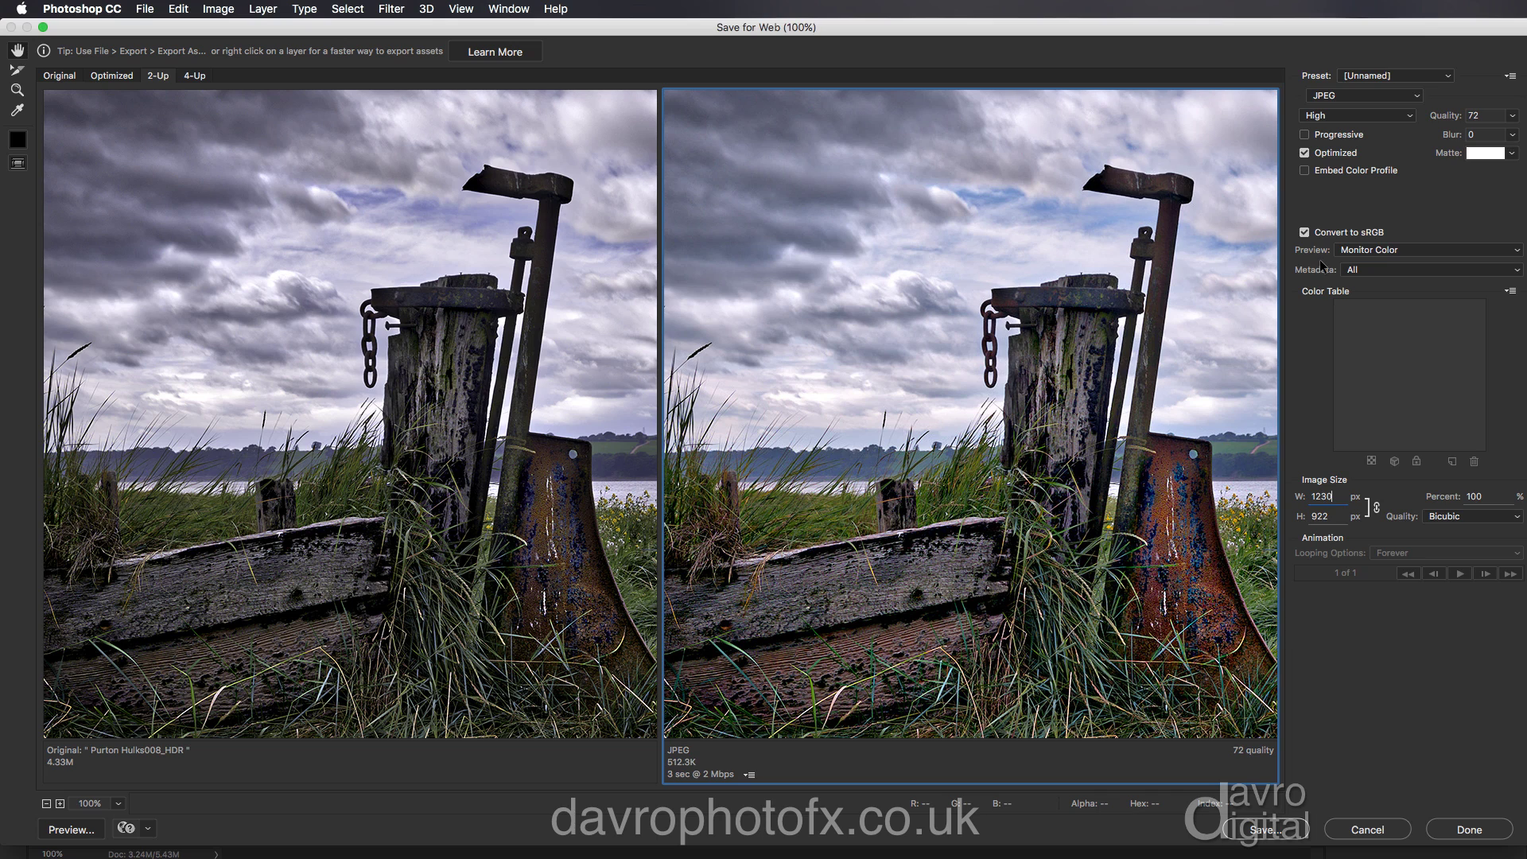
# Try the None, Copyright and Copyright and Contact Info metadata options, ending on All
pyautogui.click(1380, 271)
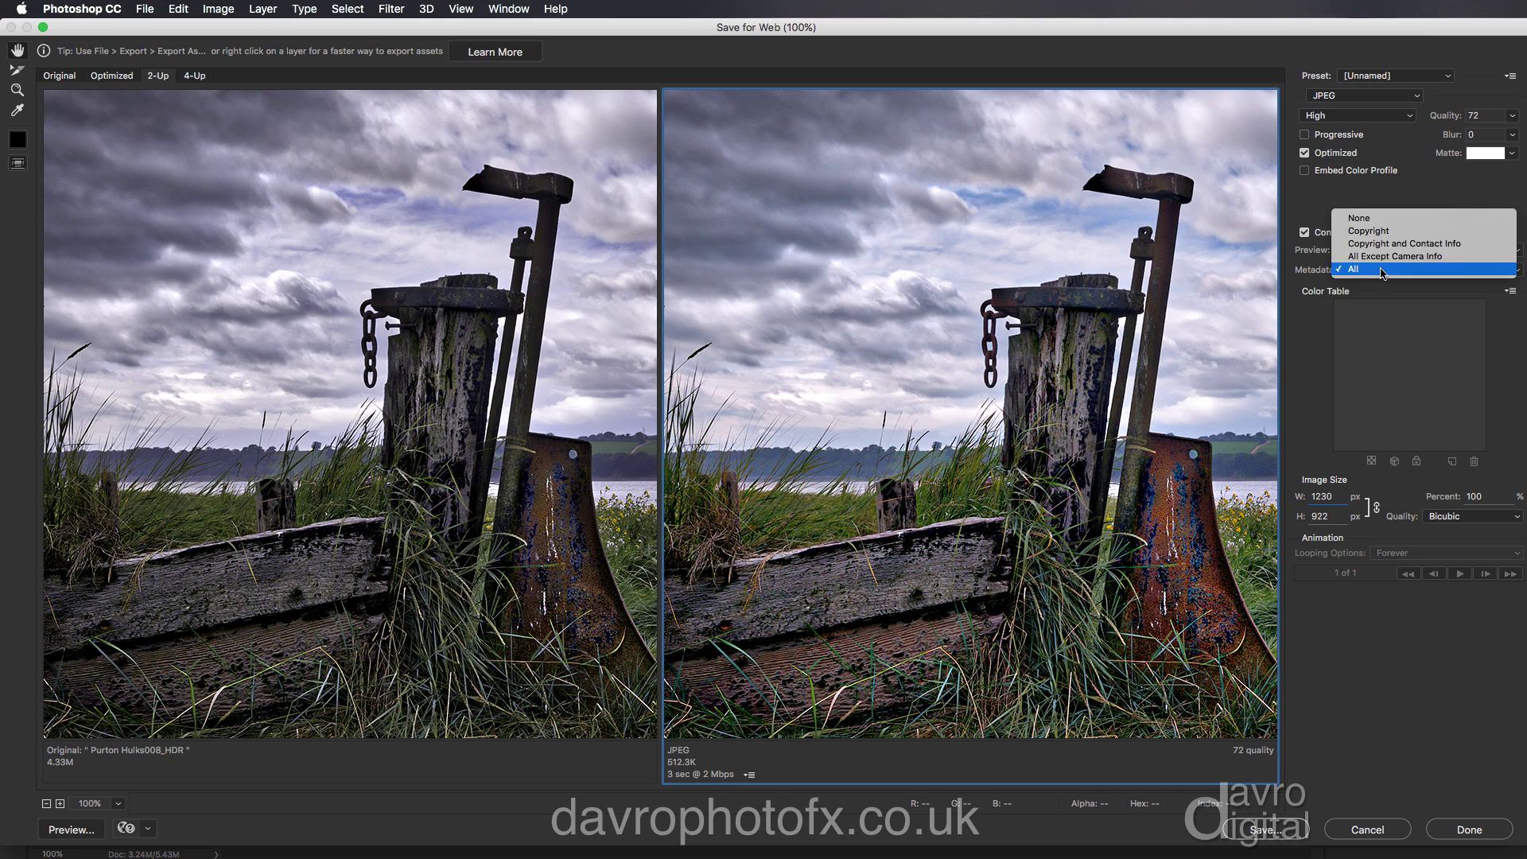
pyautogui.click(1379, 218)
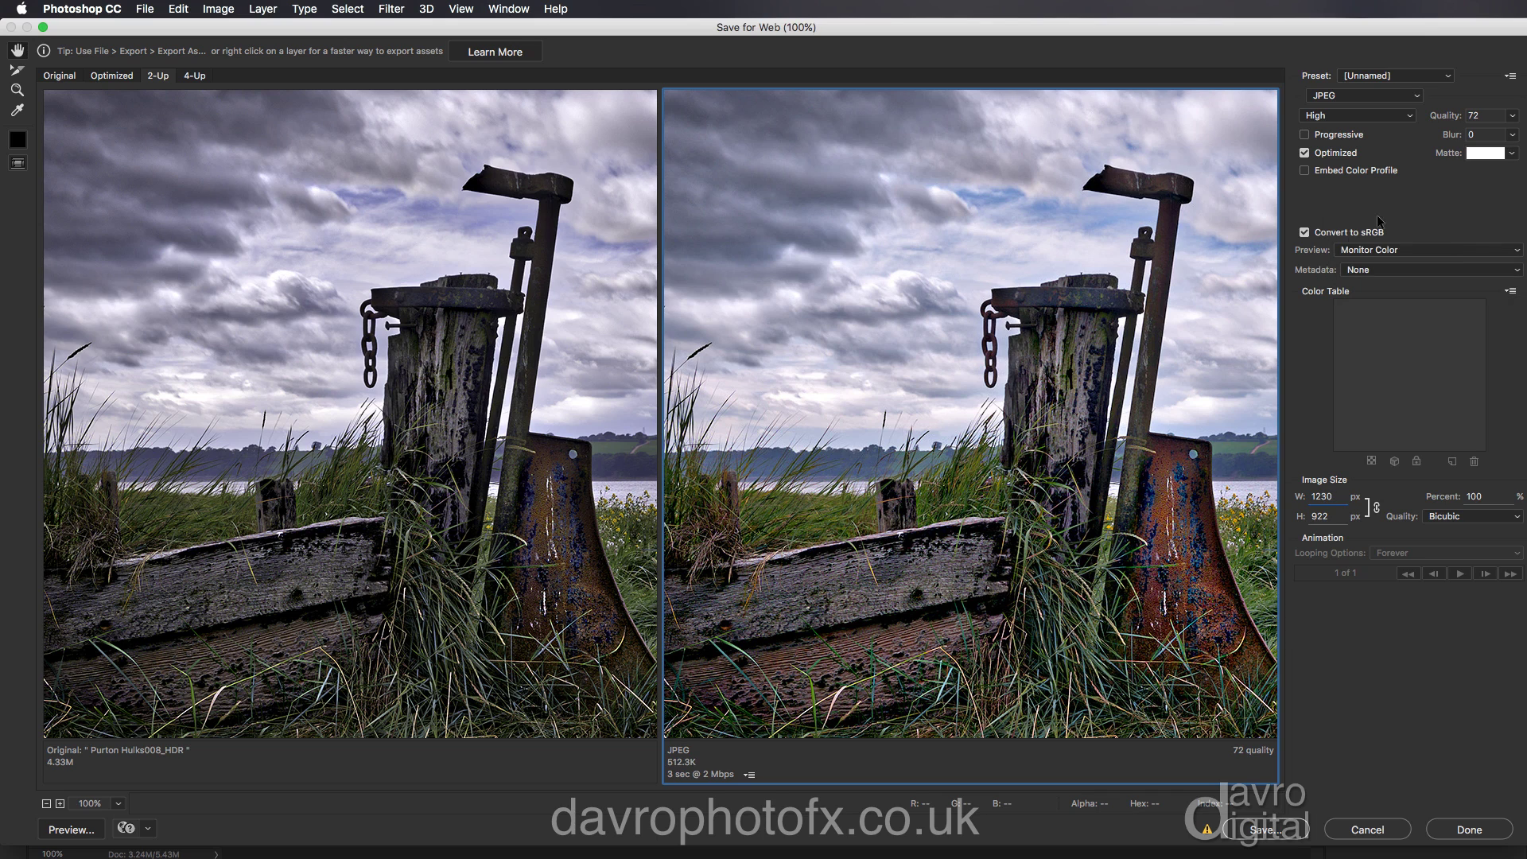
pyautogui.click(1379, 271)
pyautogui.click(1379, 281)
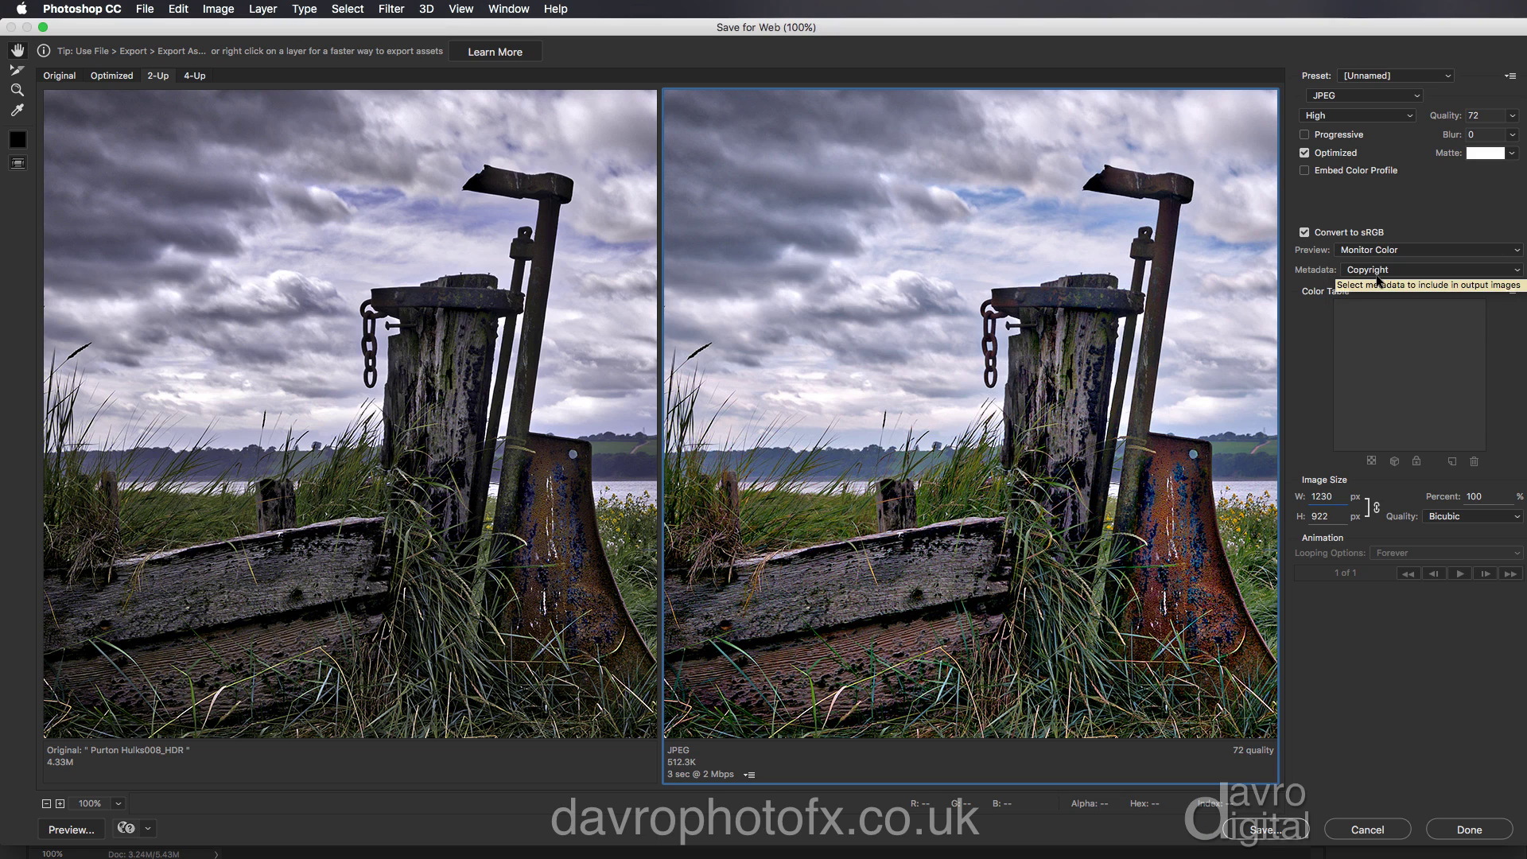
pyautogui.click(1382, 272)
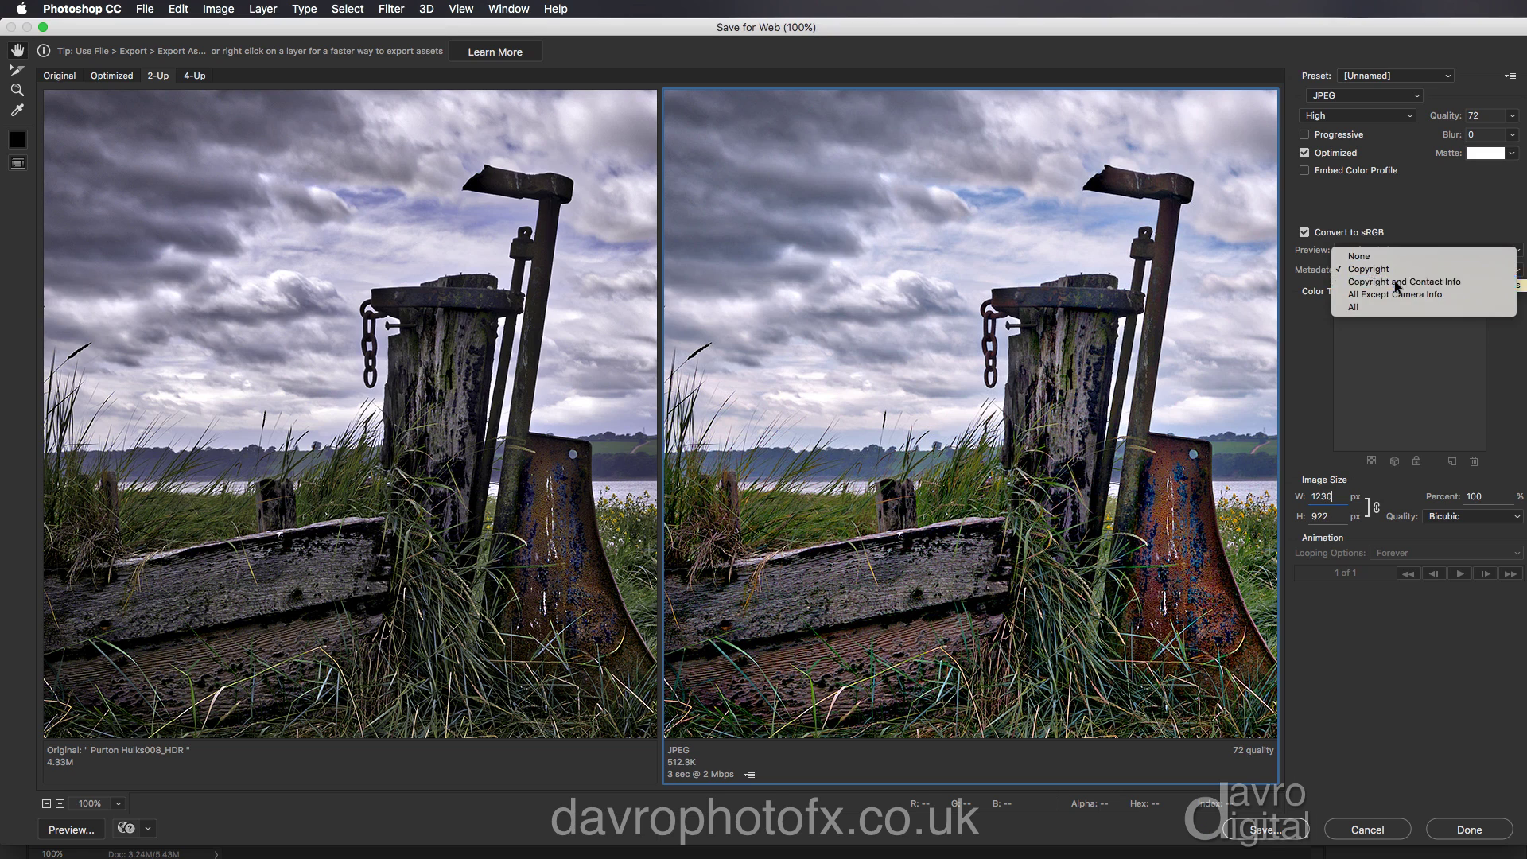
pyautogui.click(1397, 283)
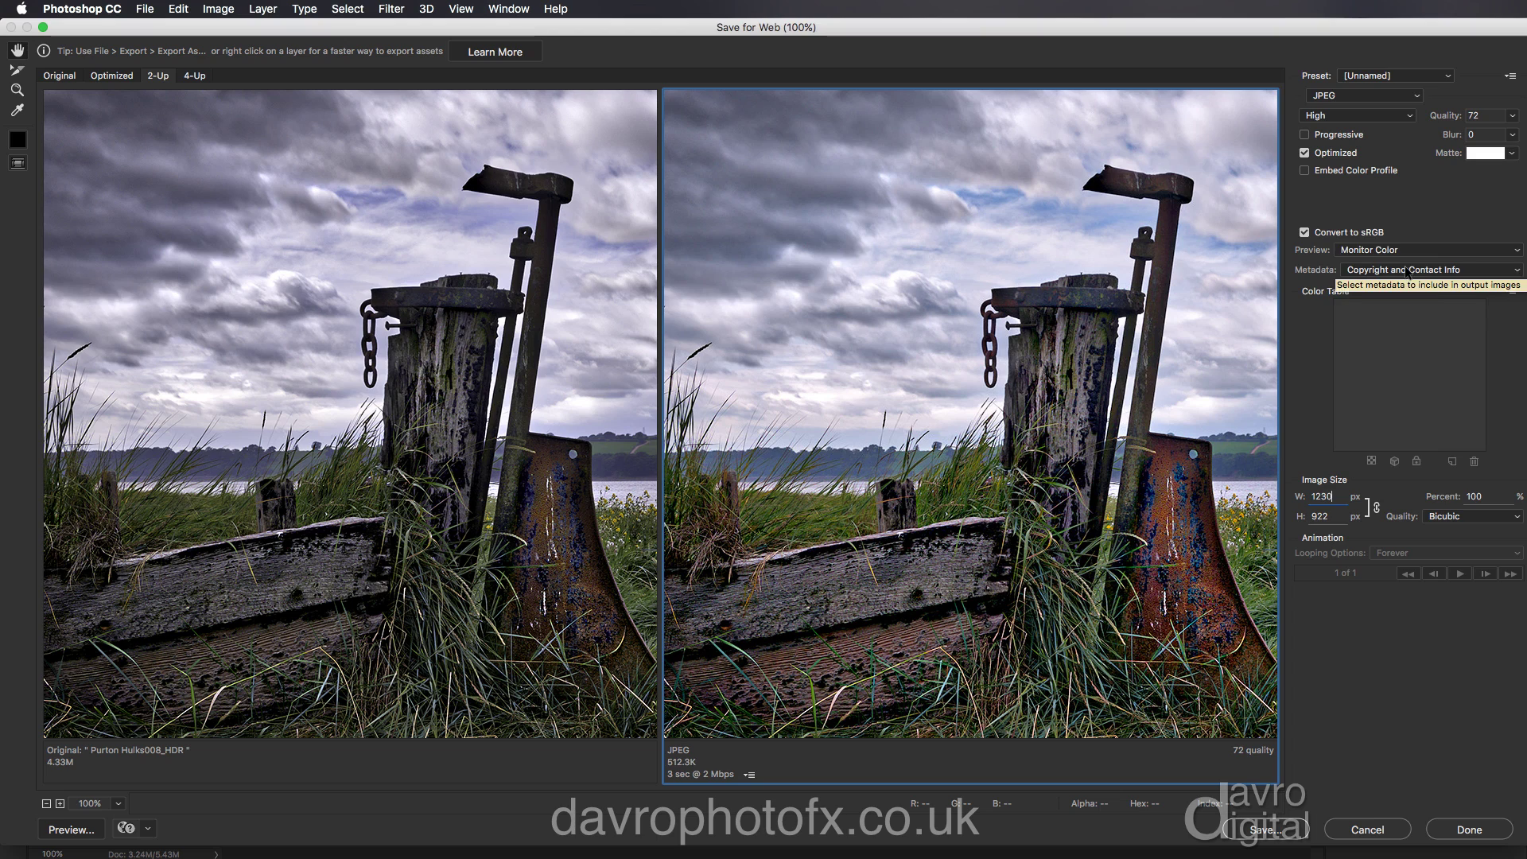
pyautogui.click(1408, 273)
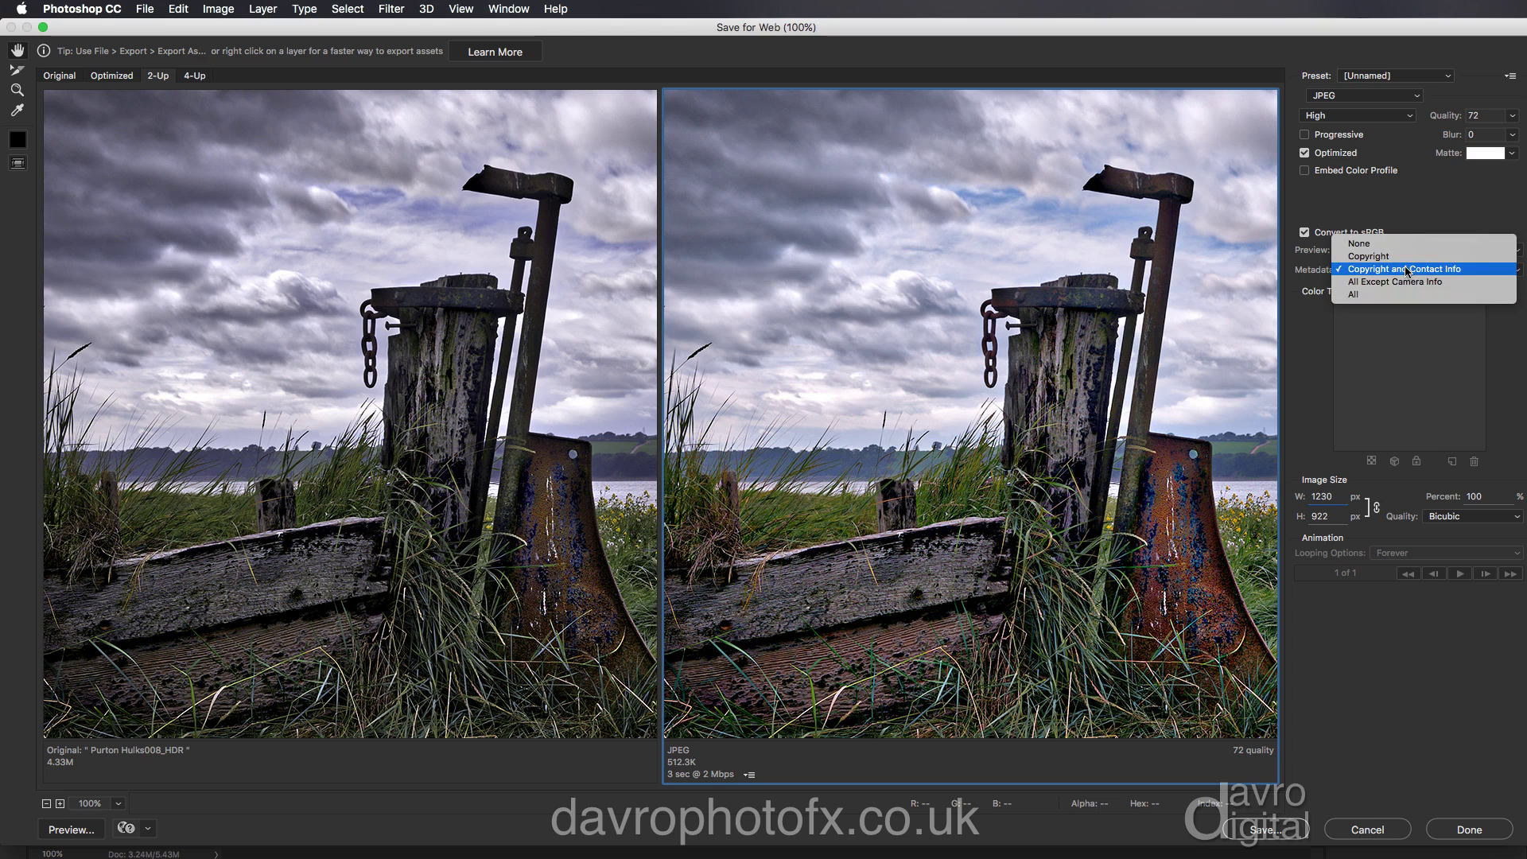
pyautogui.click(1368, 293)
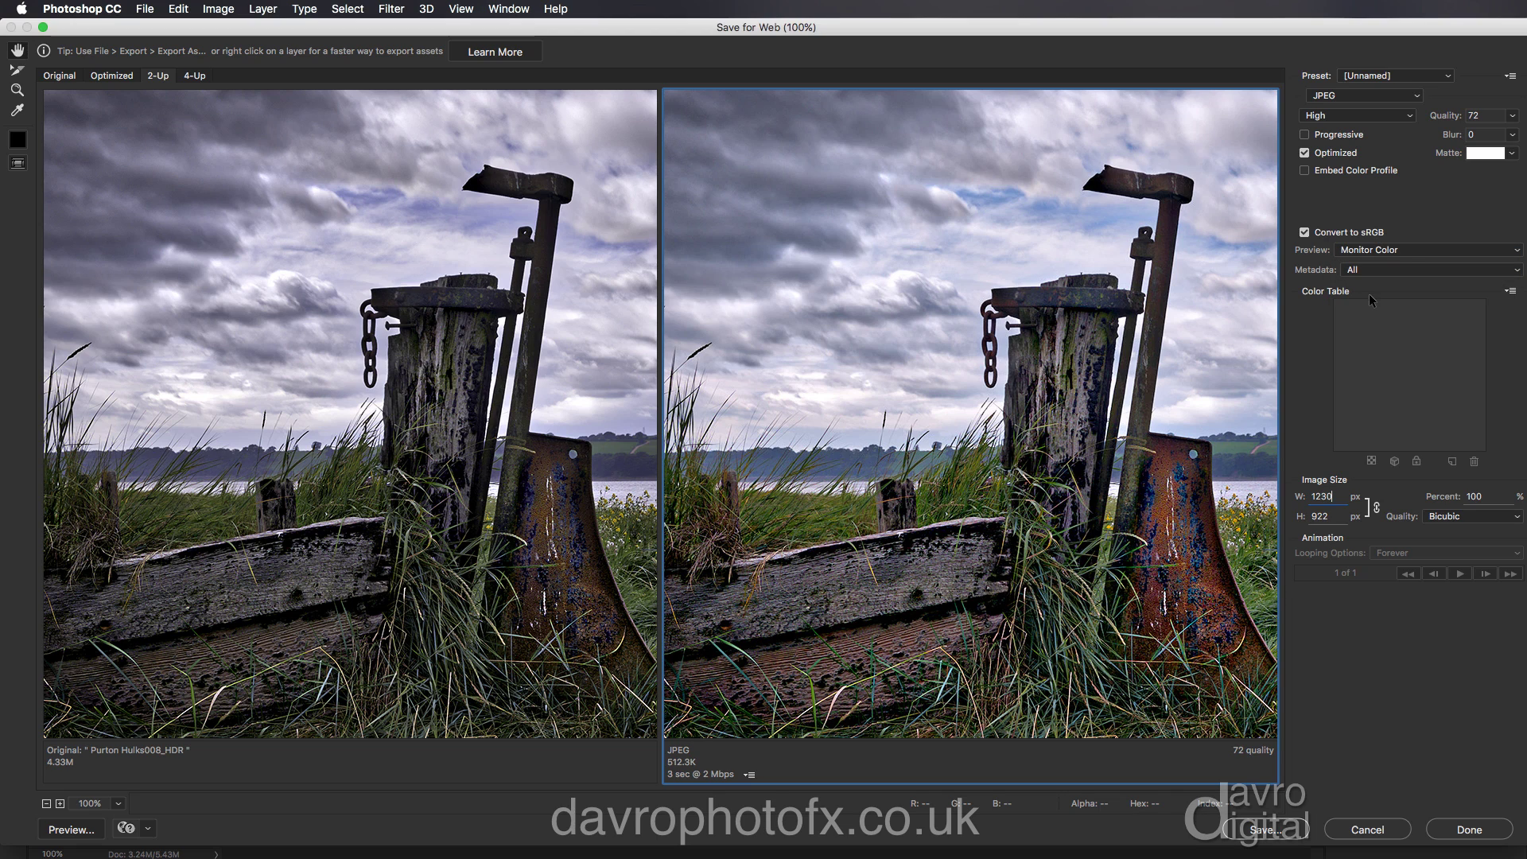
# Save the optimised JPEG to the Desktop as Purton-Hulks008_HDR.jpg, stripping the extra hyphens from the name
pyautogui.click(1271, 829)
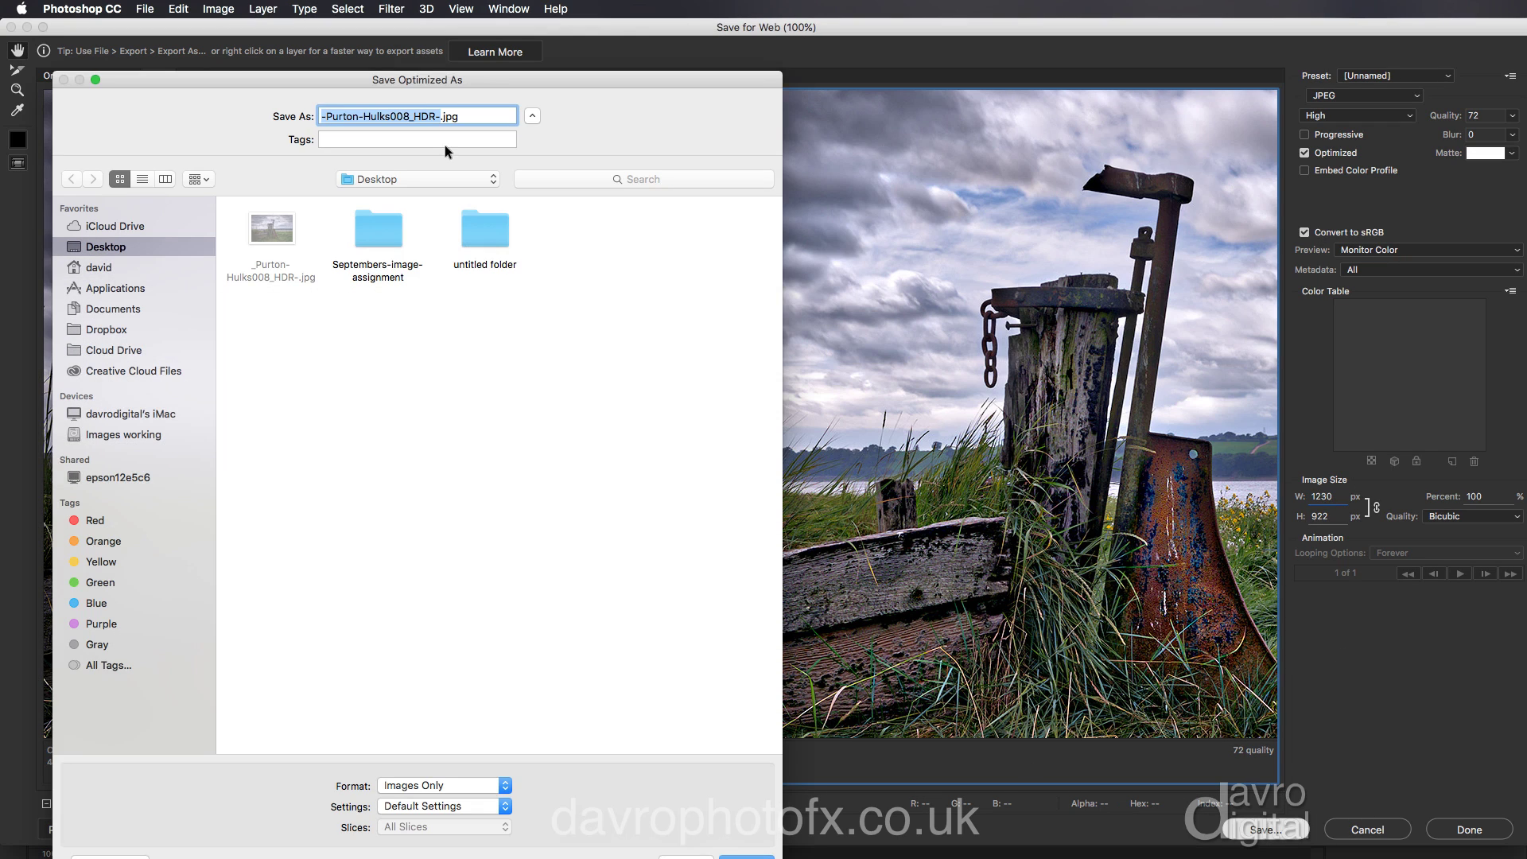
pyautogui.press('Right')
pyautogui.press('BackSpace')
pyautogui.press('BackSpace')
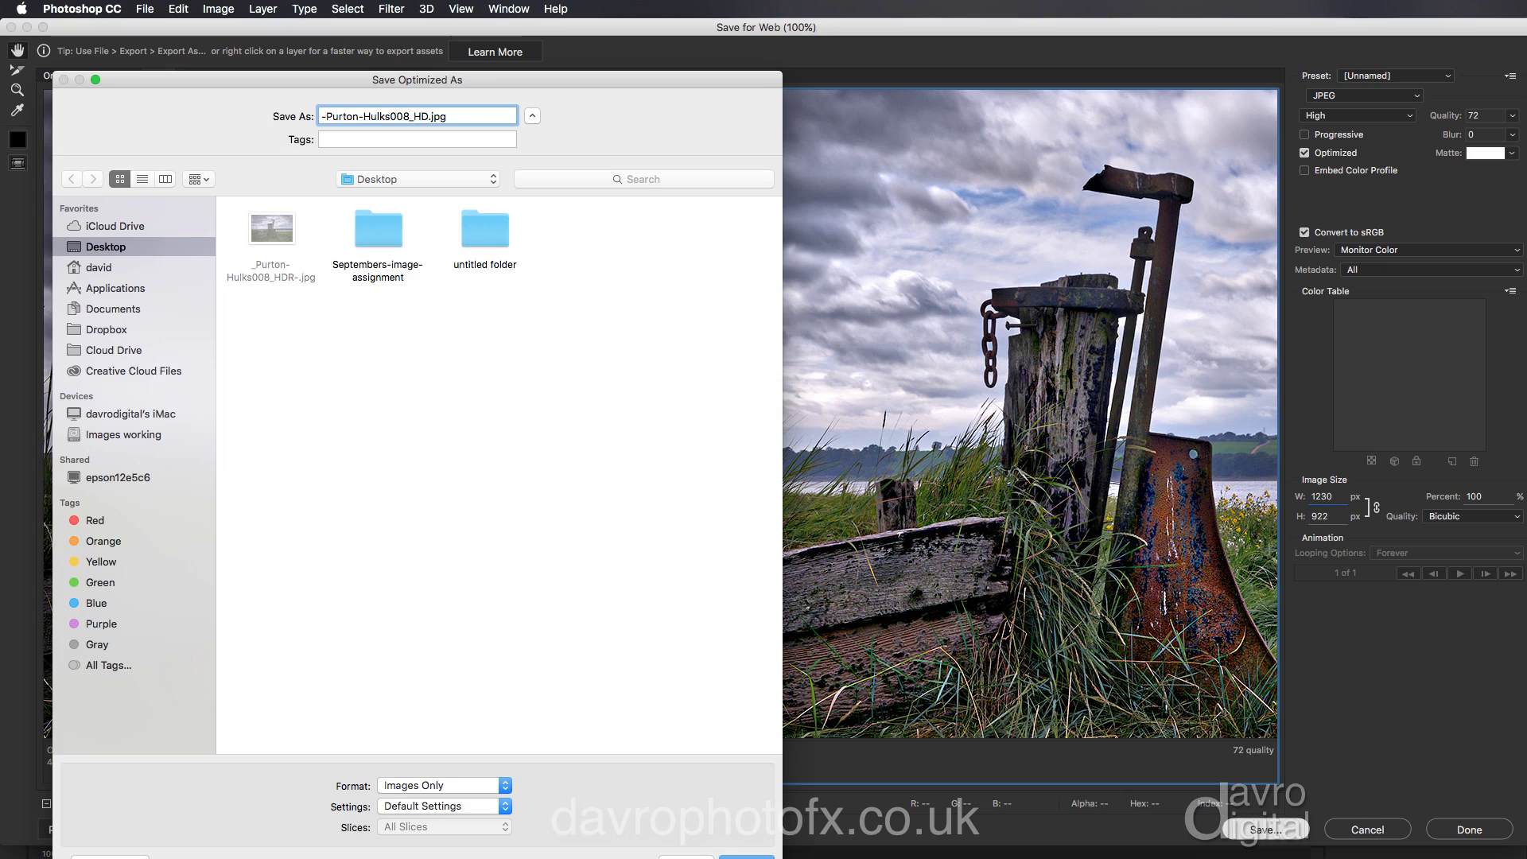
pyautogui.write('R')
pyautogui.click(326, 116)
pyautogui.press('BackSpace')
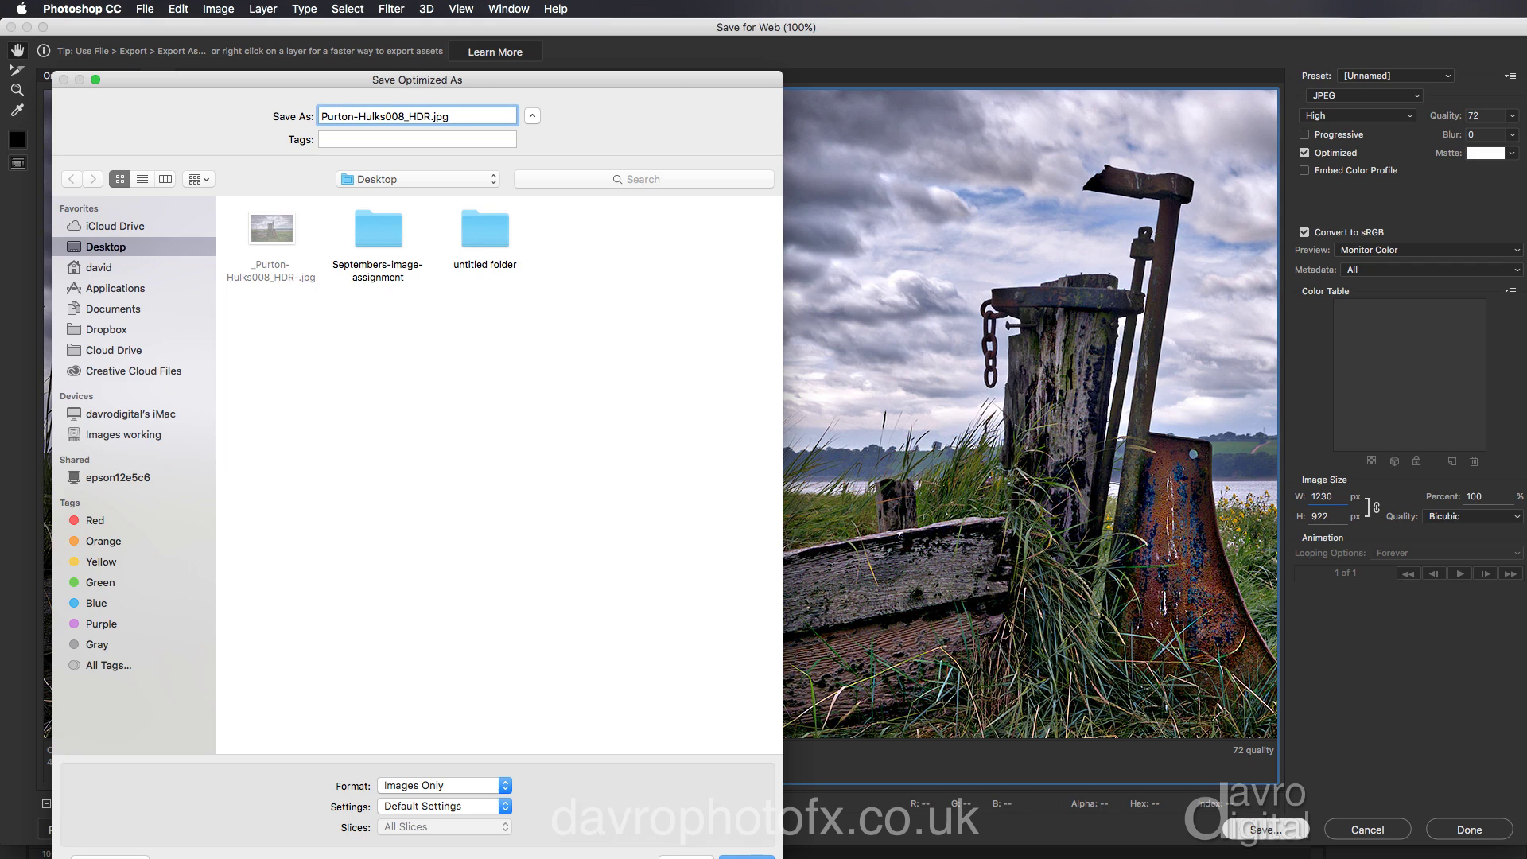
pyautogui.press('Return')
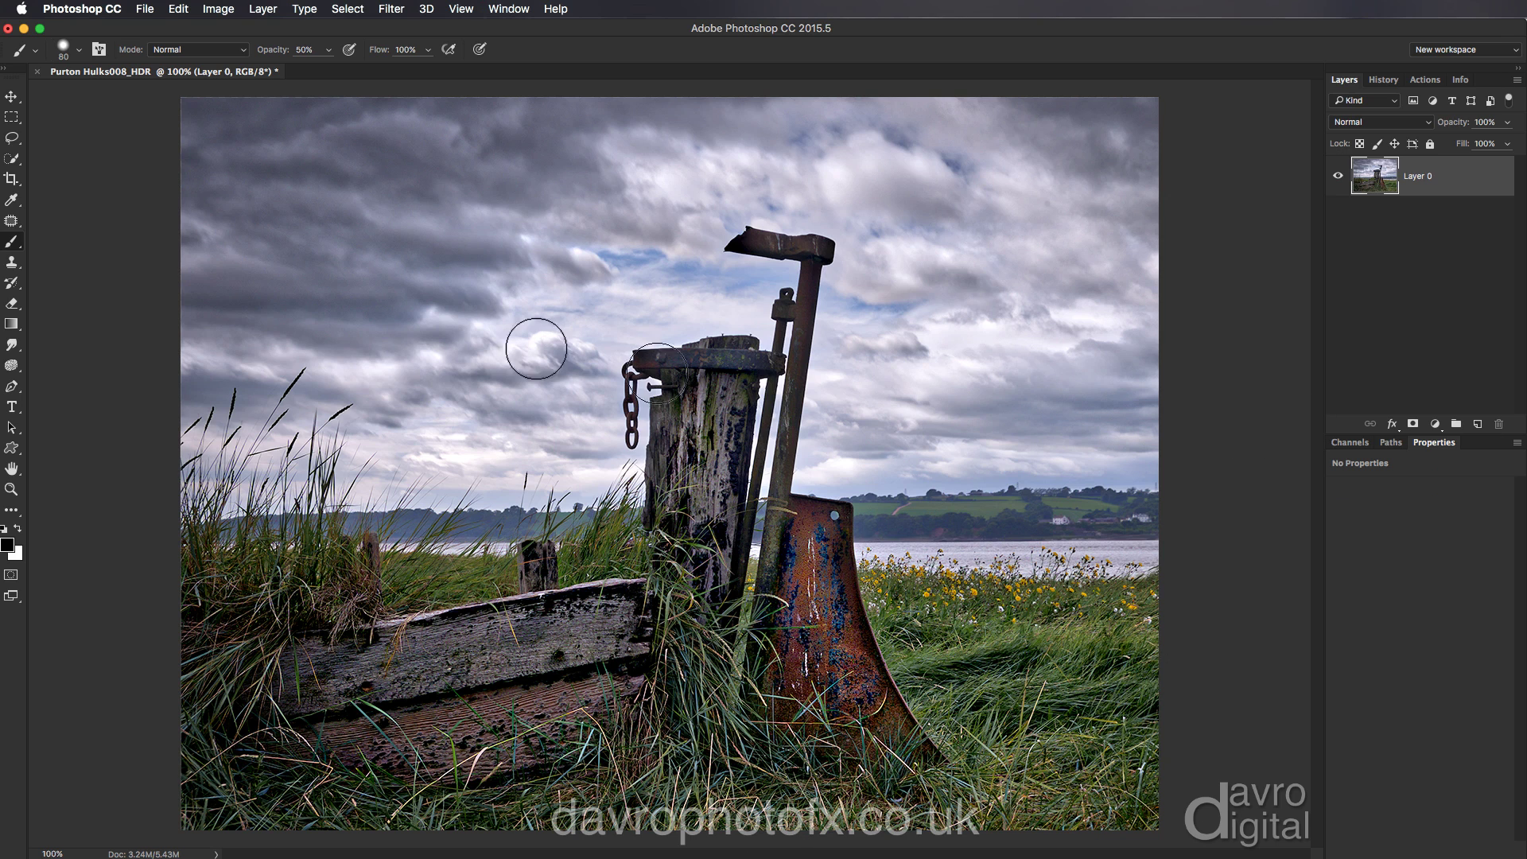
# Close the HDR document without saving and open the exported Purton-Hulks008_HDR.jpg from Finder
pyautogui.click(42, 72)
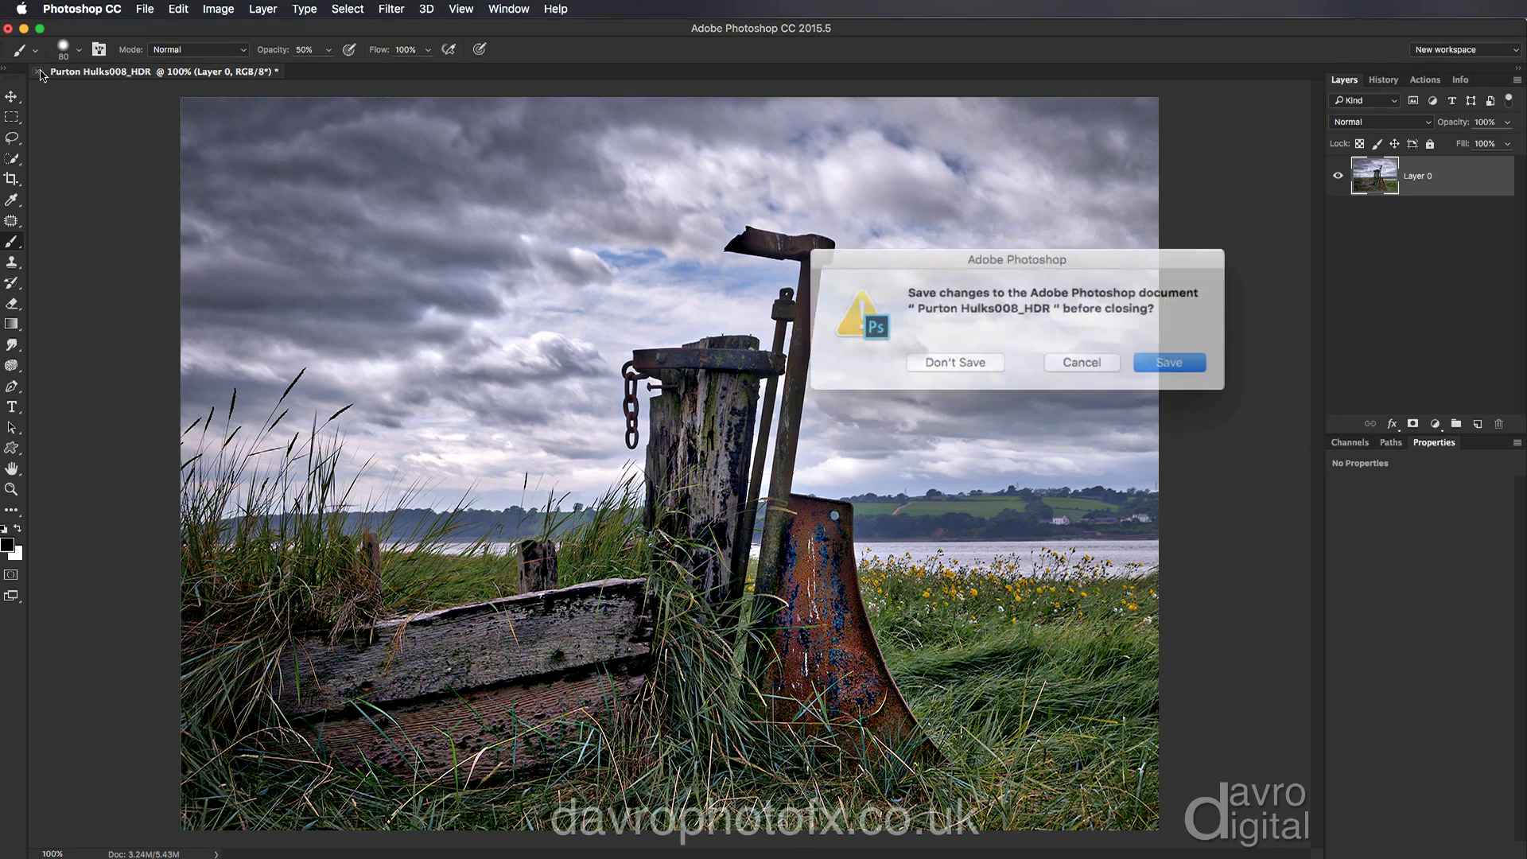
pyautogui.click(976, 357)
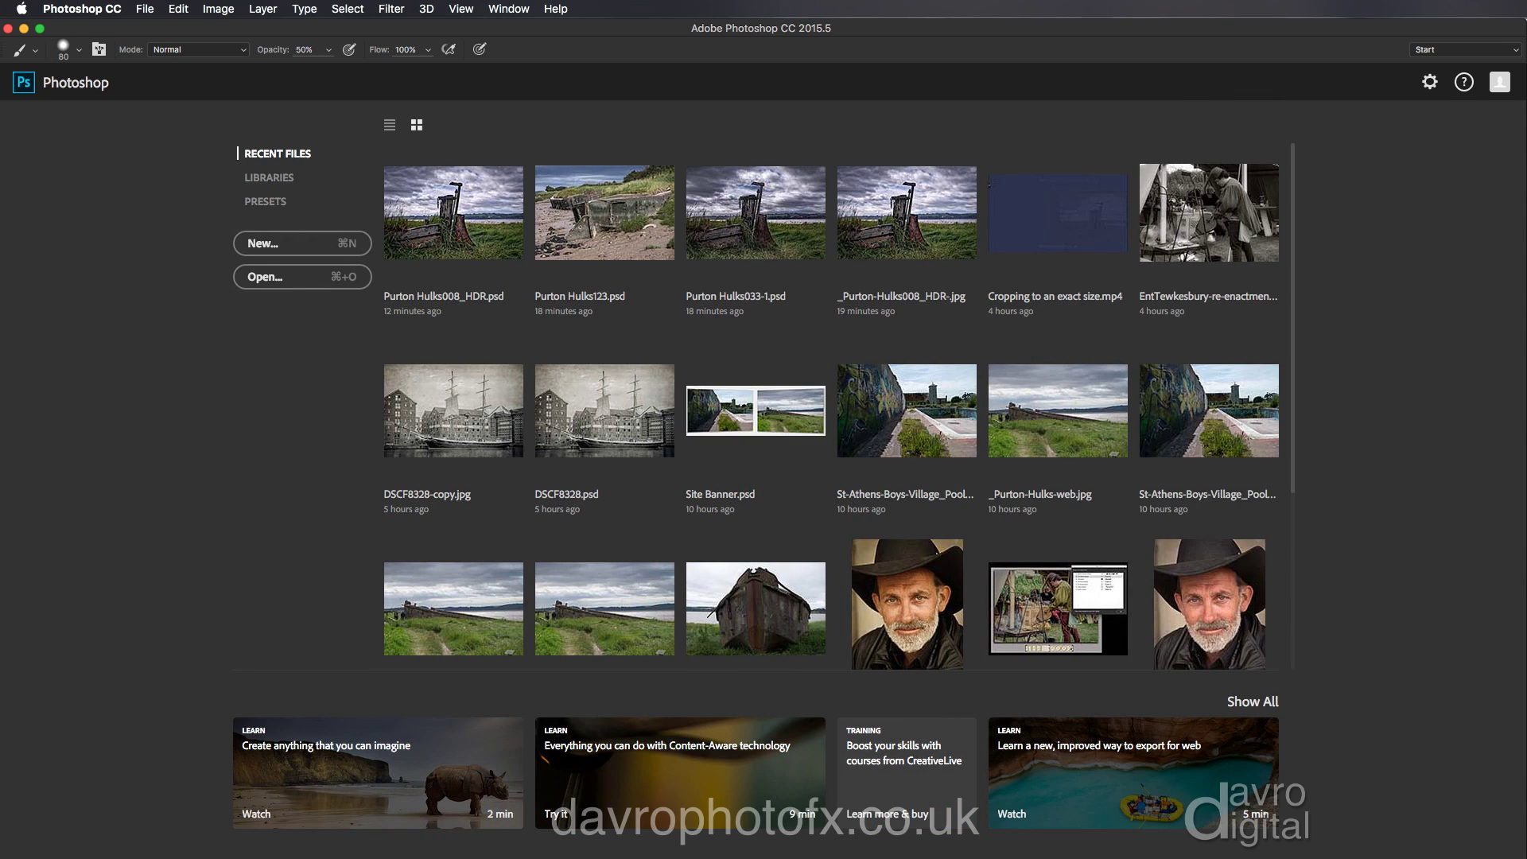
pyautogui.press('super+Tab')
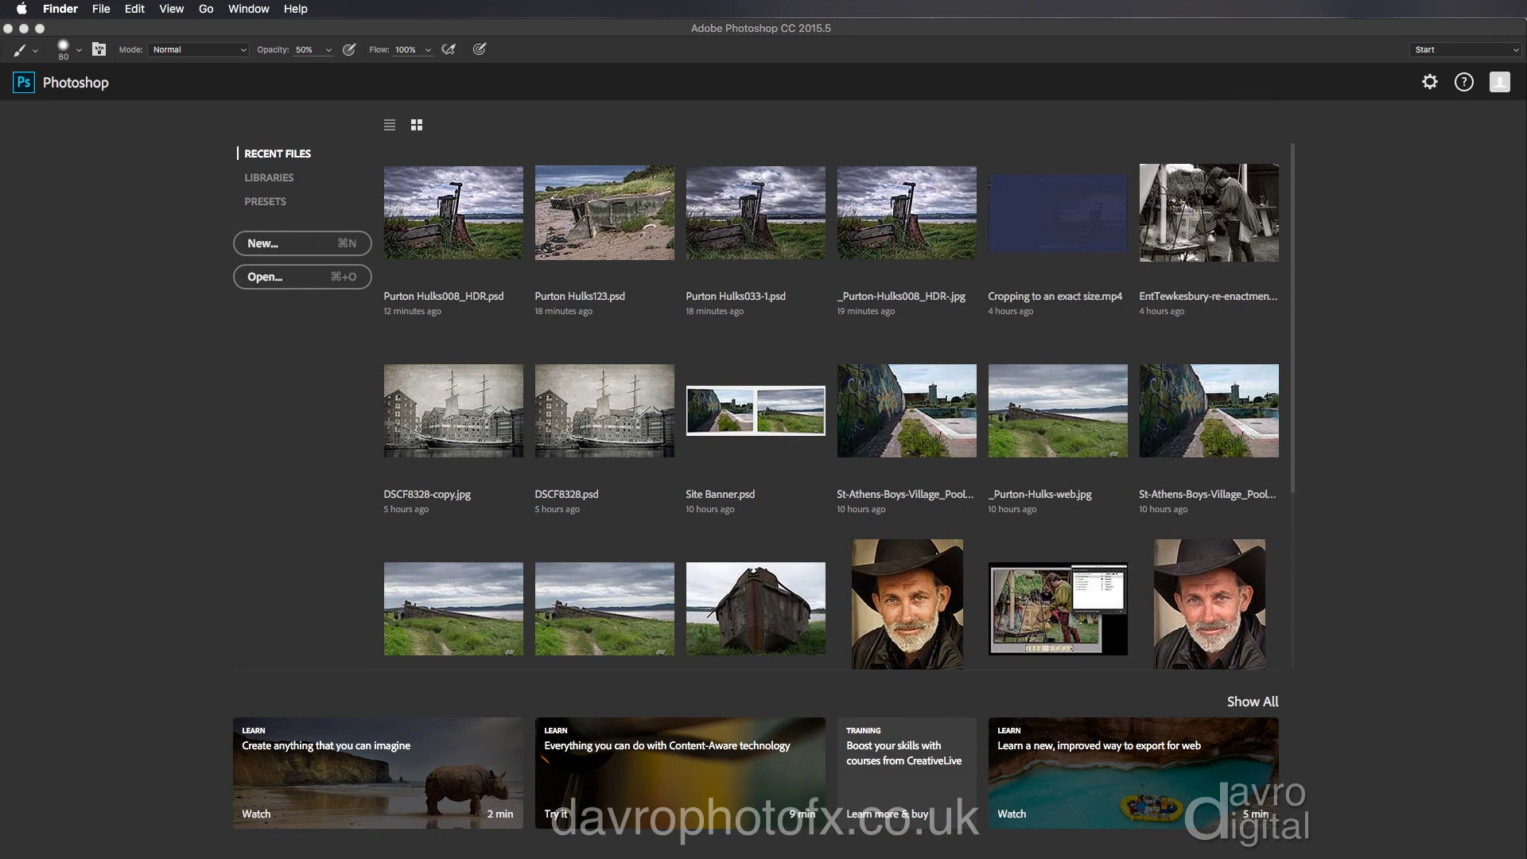
pyautogui.press('Return')
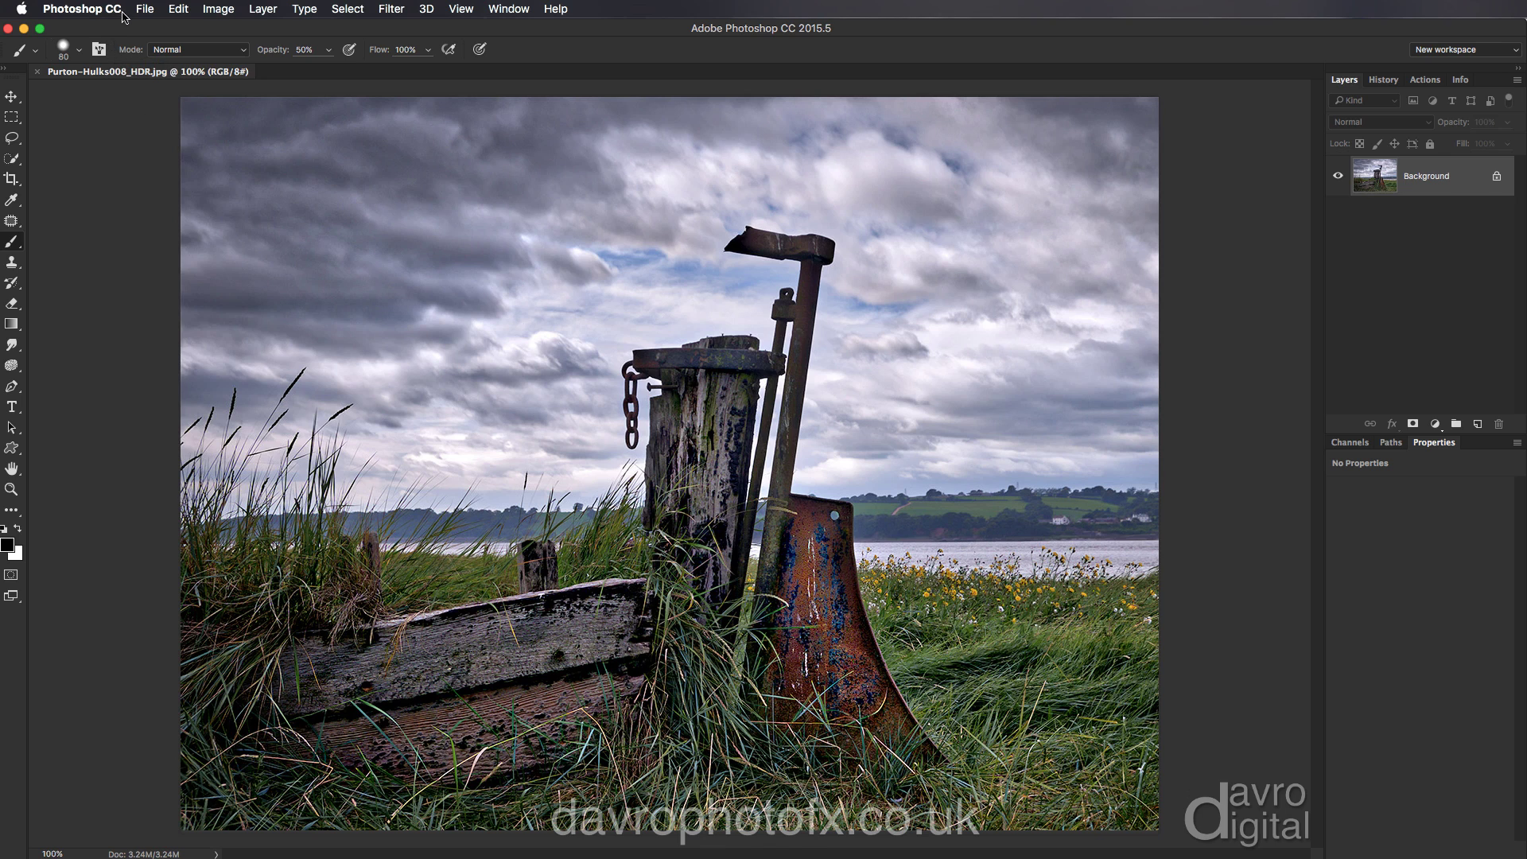
# Review the JPEG's description, keywords and copyright in File Info, then cancel
pyautogui.click(148, 10)
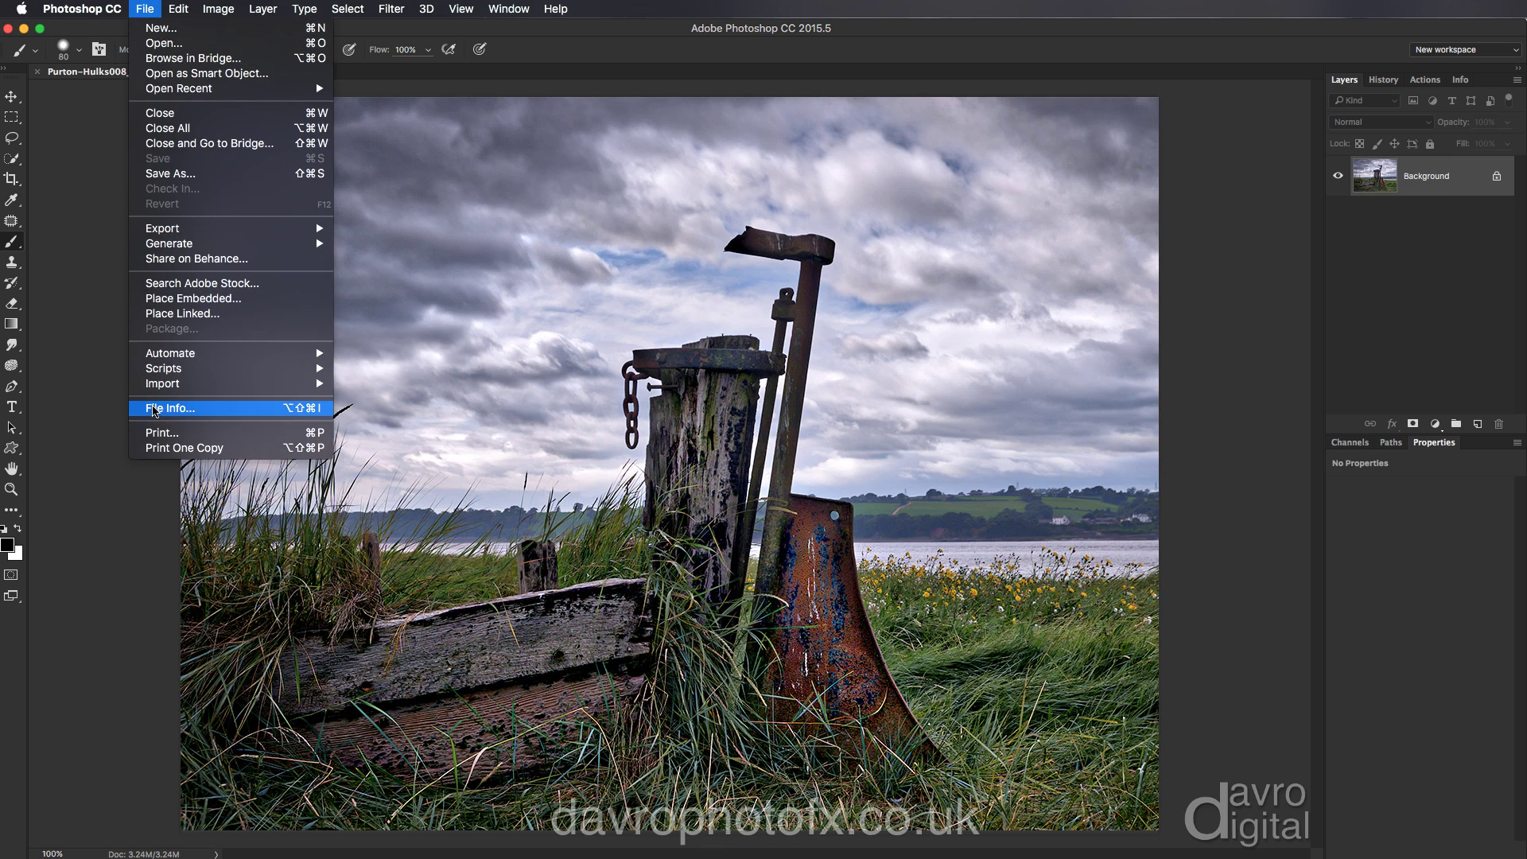
pyautogui.click(156, 409)
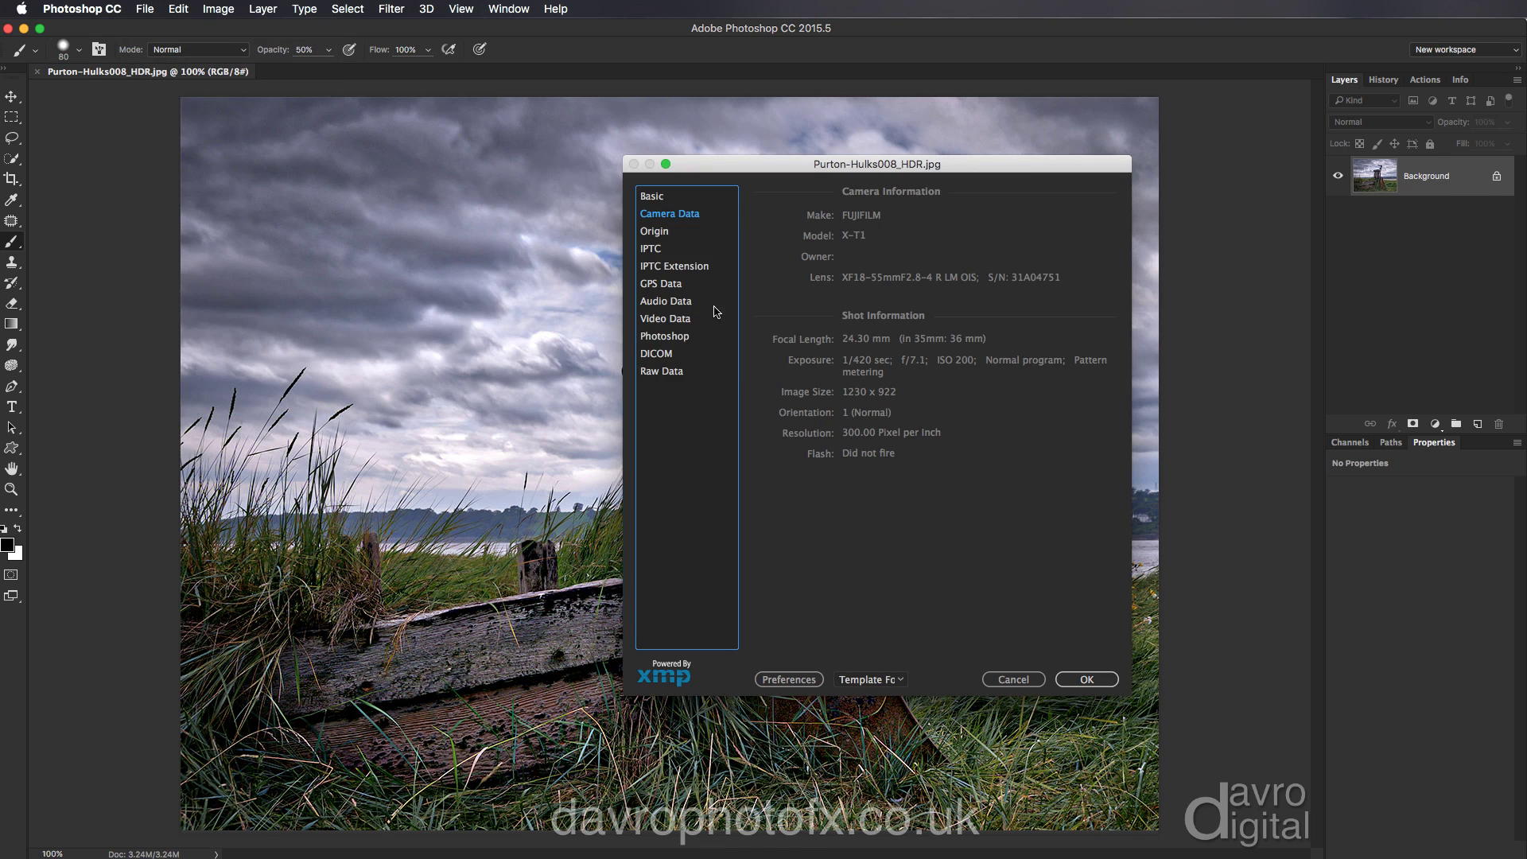
pyautogui.click(665, 199)
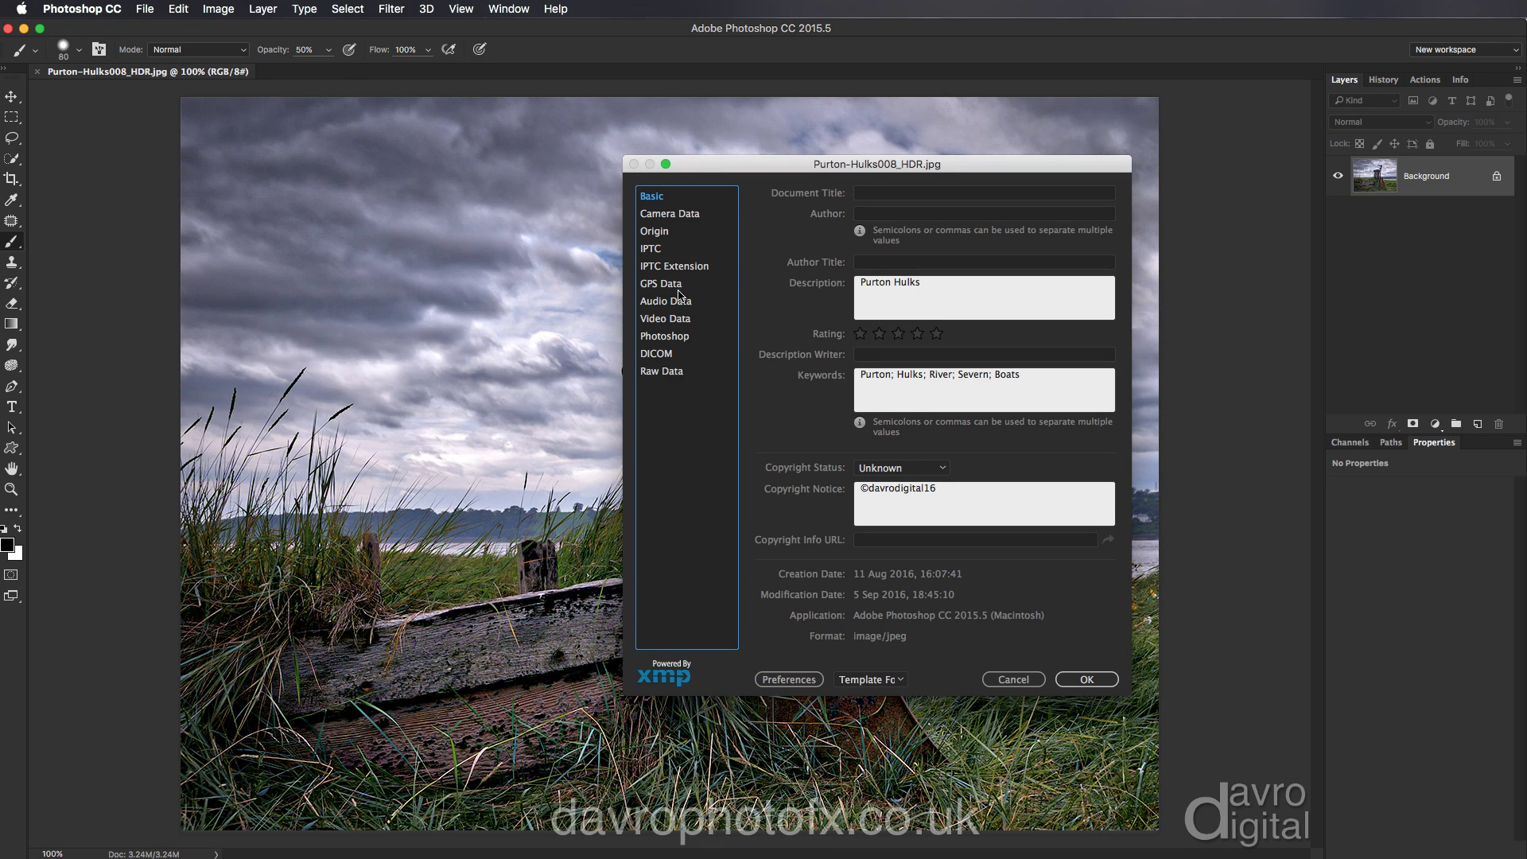
pyautogui.click(1015, 679)
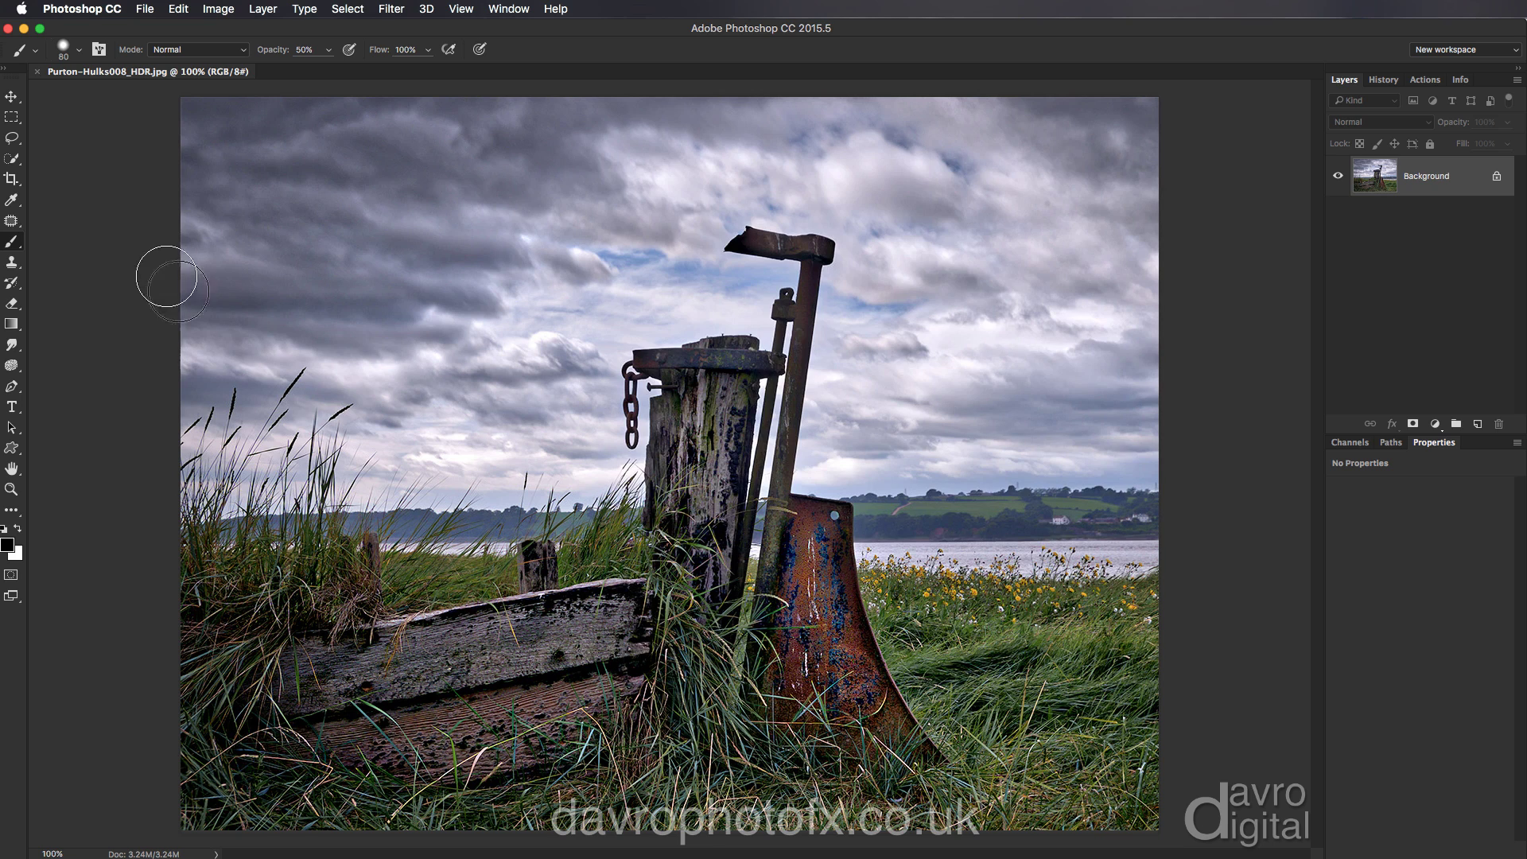
# Create a new crop preset named 1230 x 922 px 300 ppi from the current image size
pyautogui.click(12, 180)
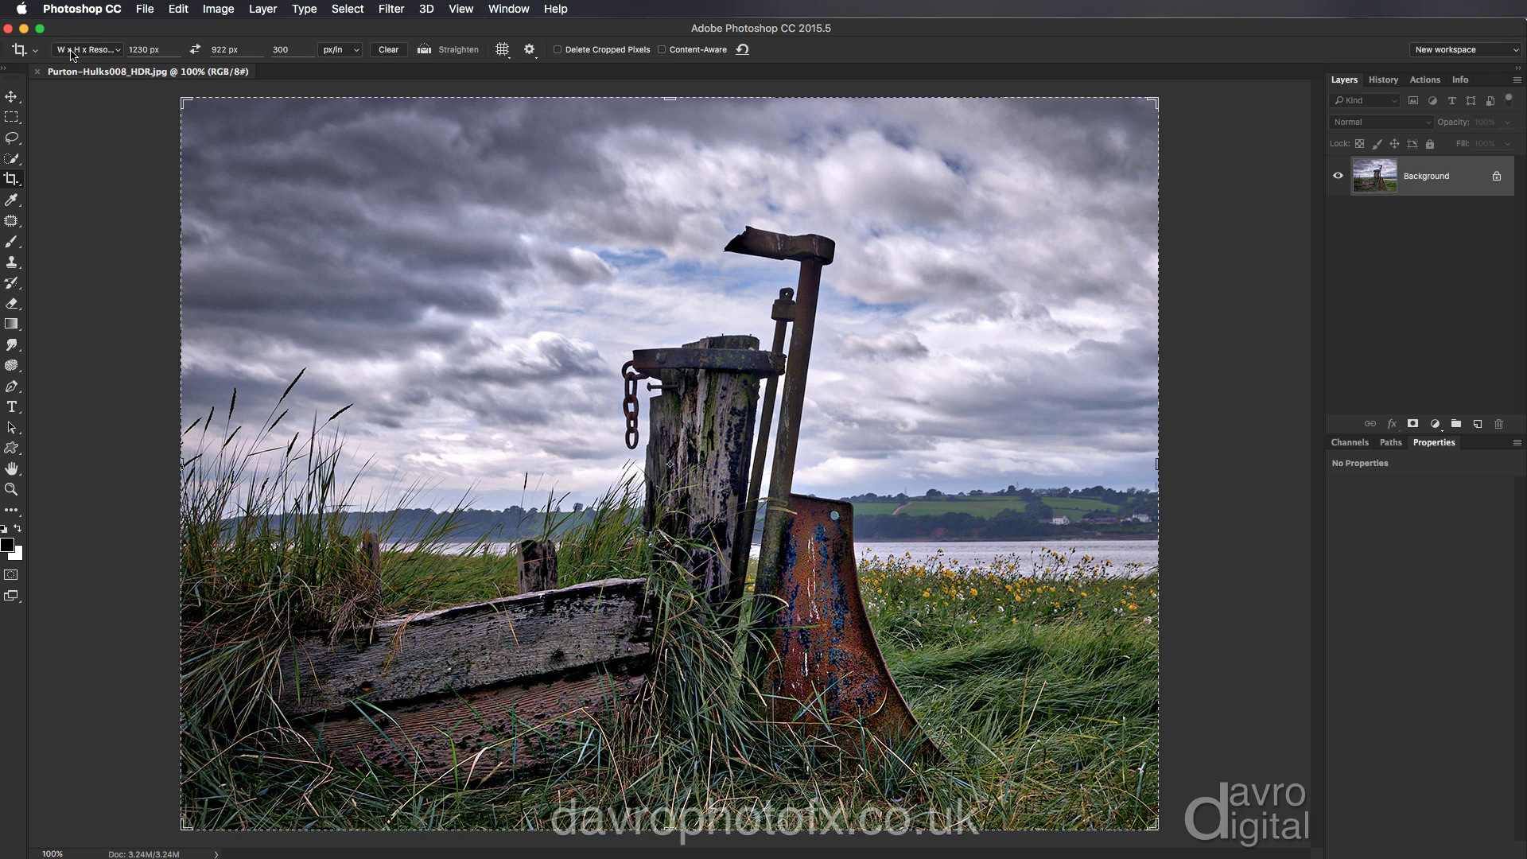
pyautogui.click(119, 53)
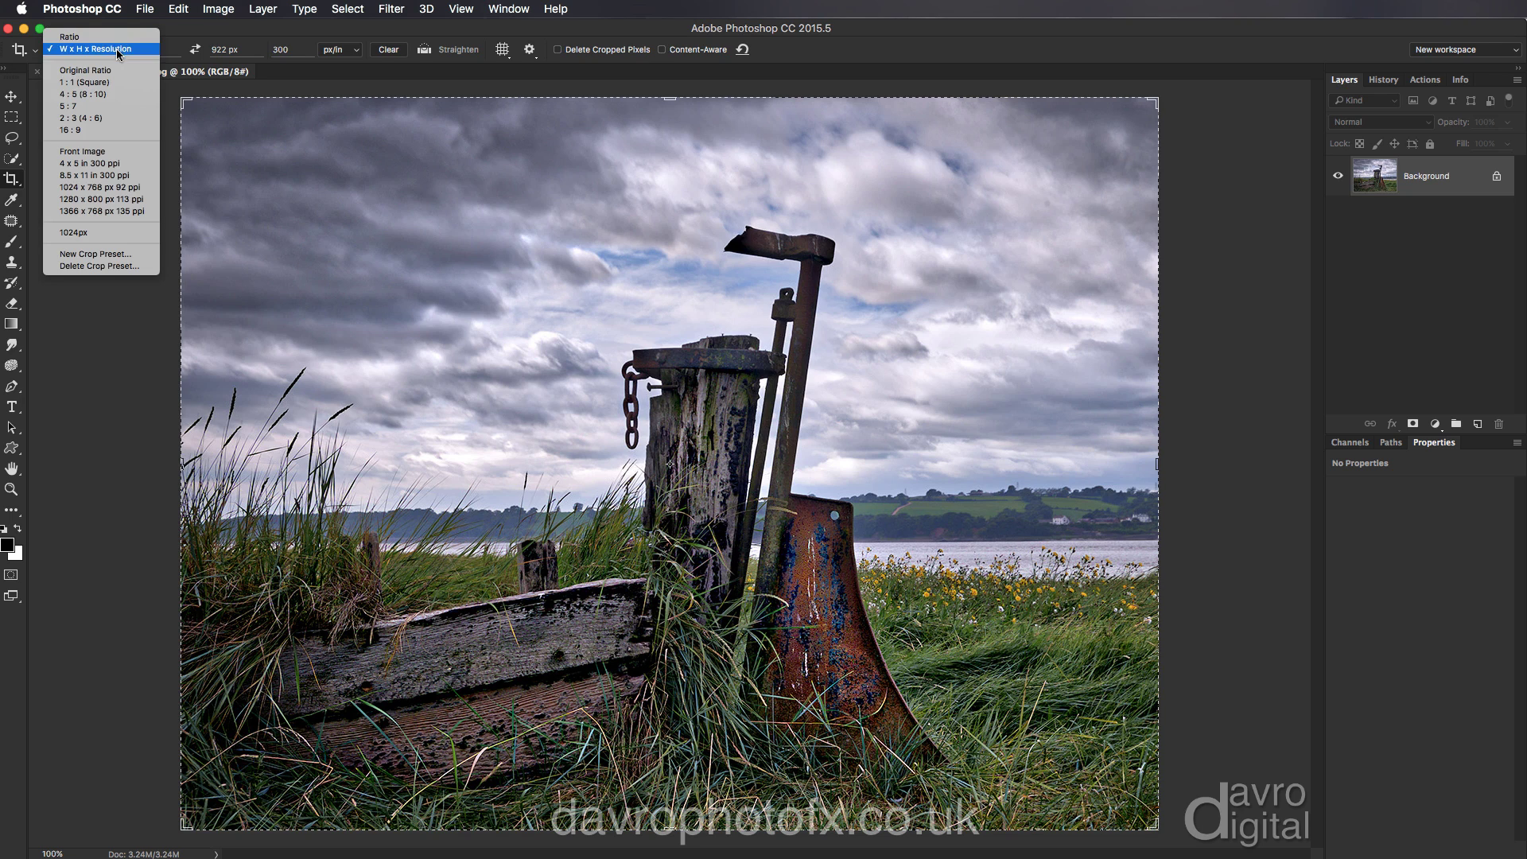
pyautogui.click(81, 259)
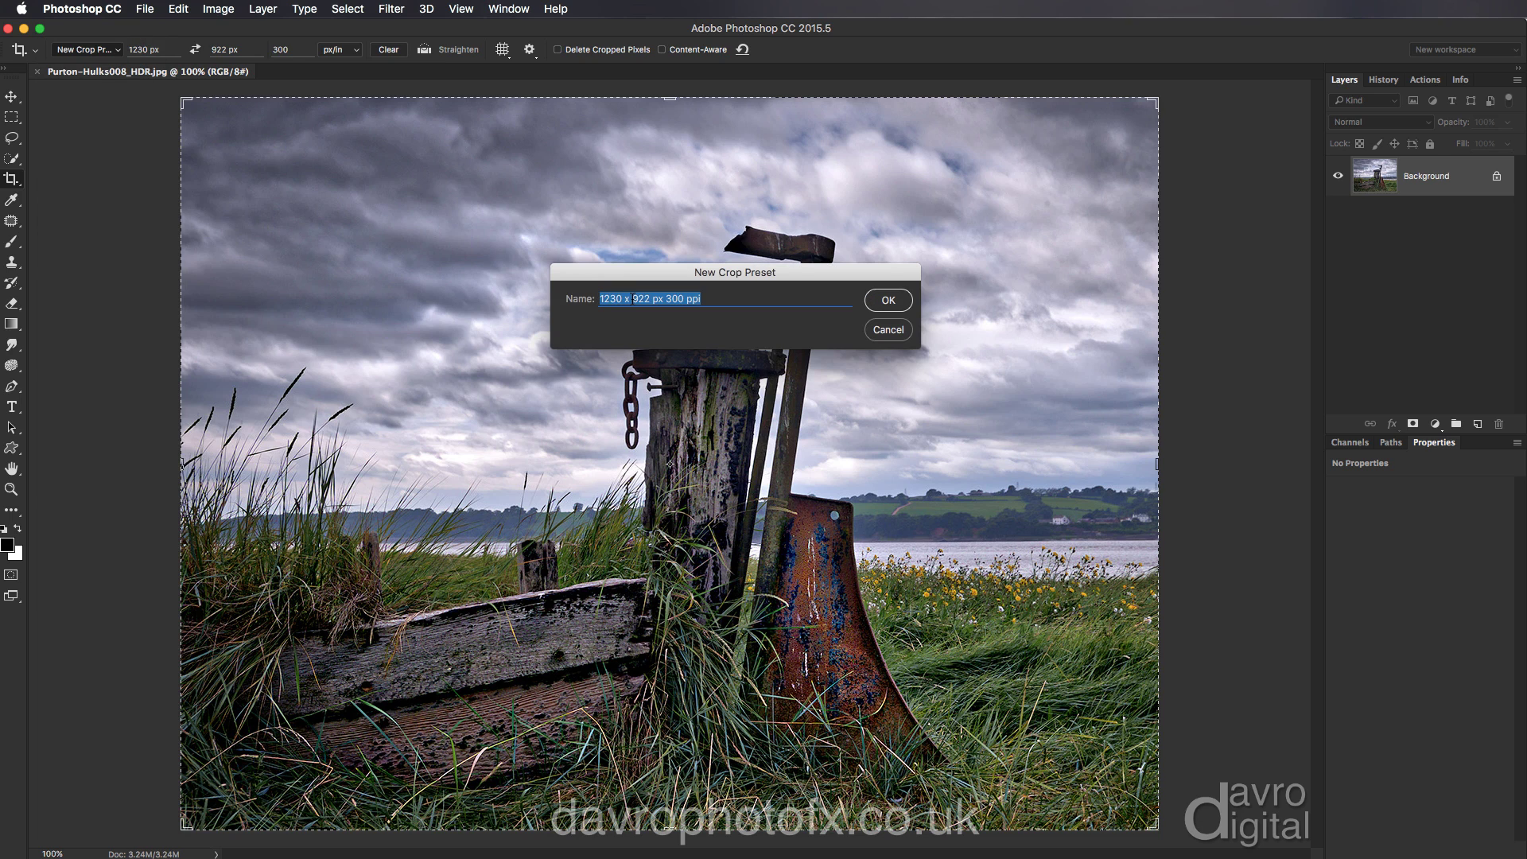
pyautogui.click(885, 306)
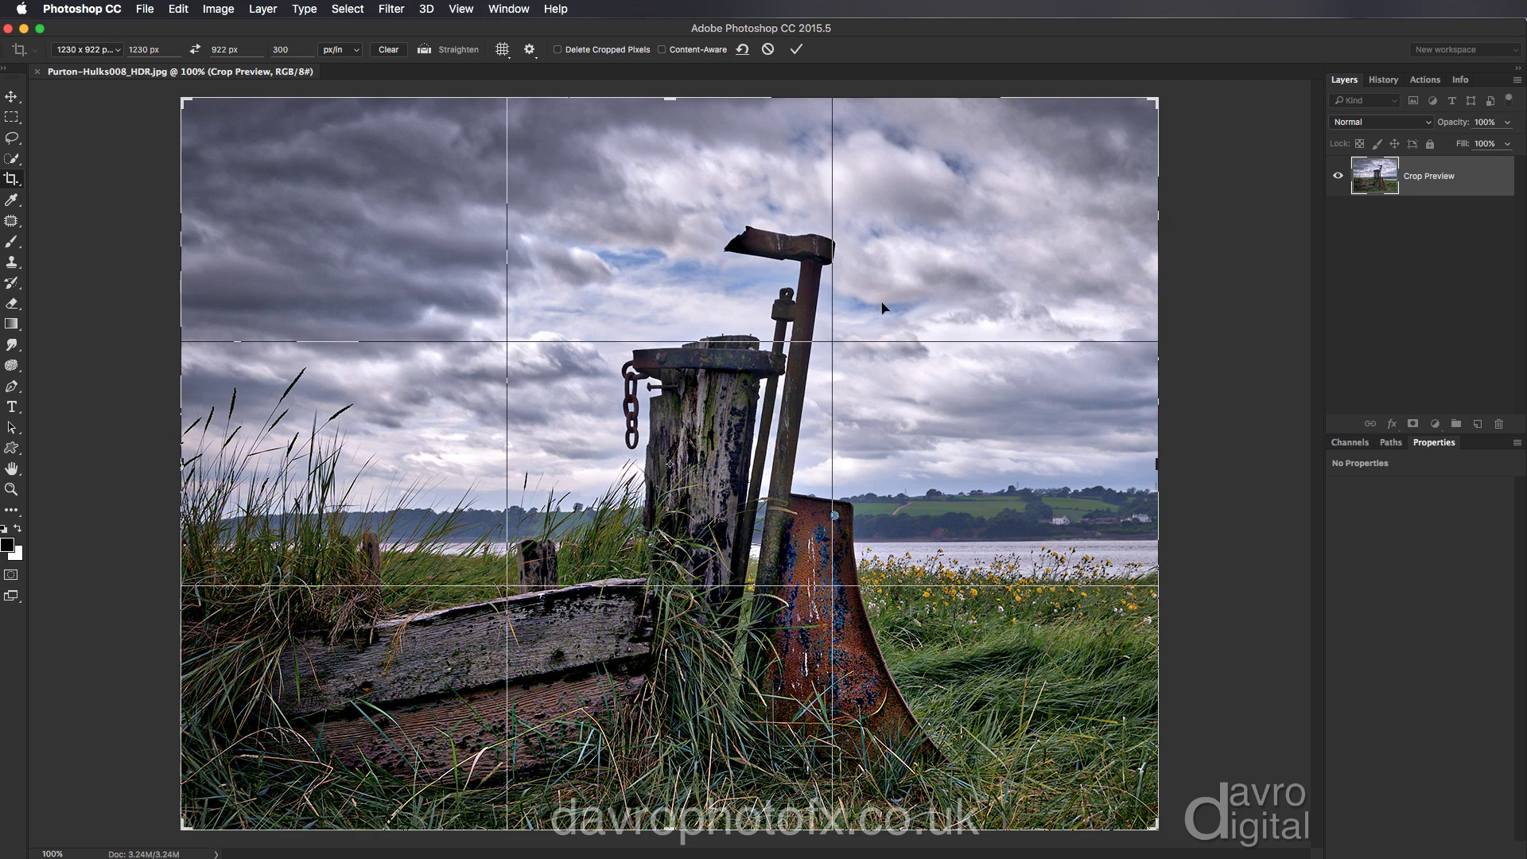
# Cancel the crop and confirm the 1230 x 922 px 300 ppi preset is listed
pyautogui.click(767, 49)
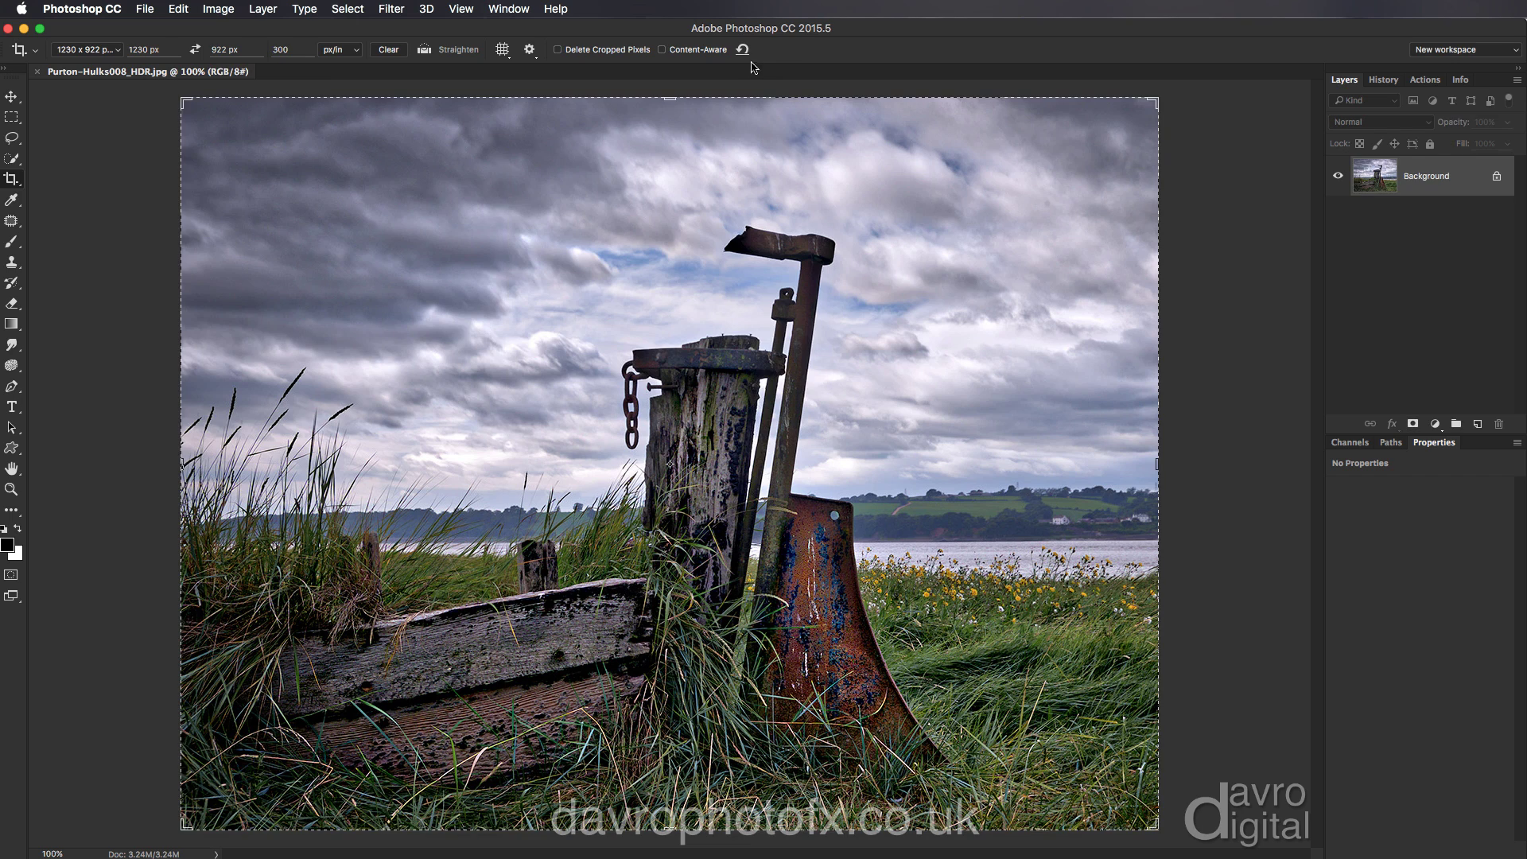
pyautogui.click(117, 50)
pyautogui.scroll(5, 117, 53)
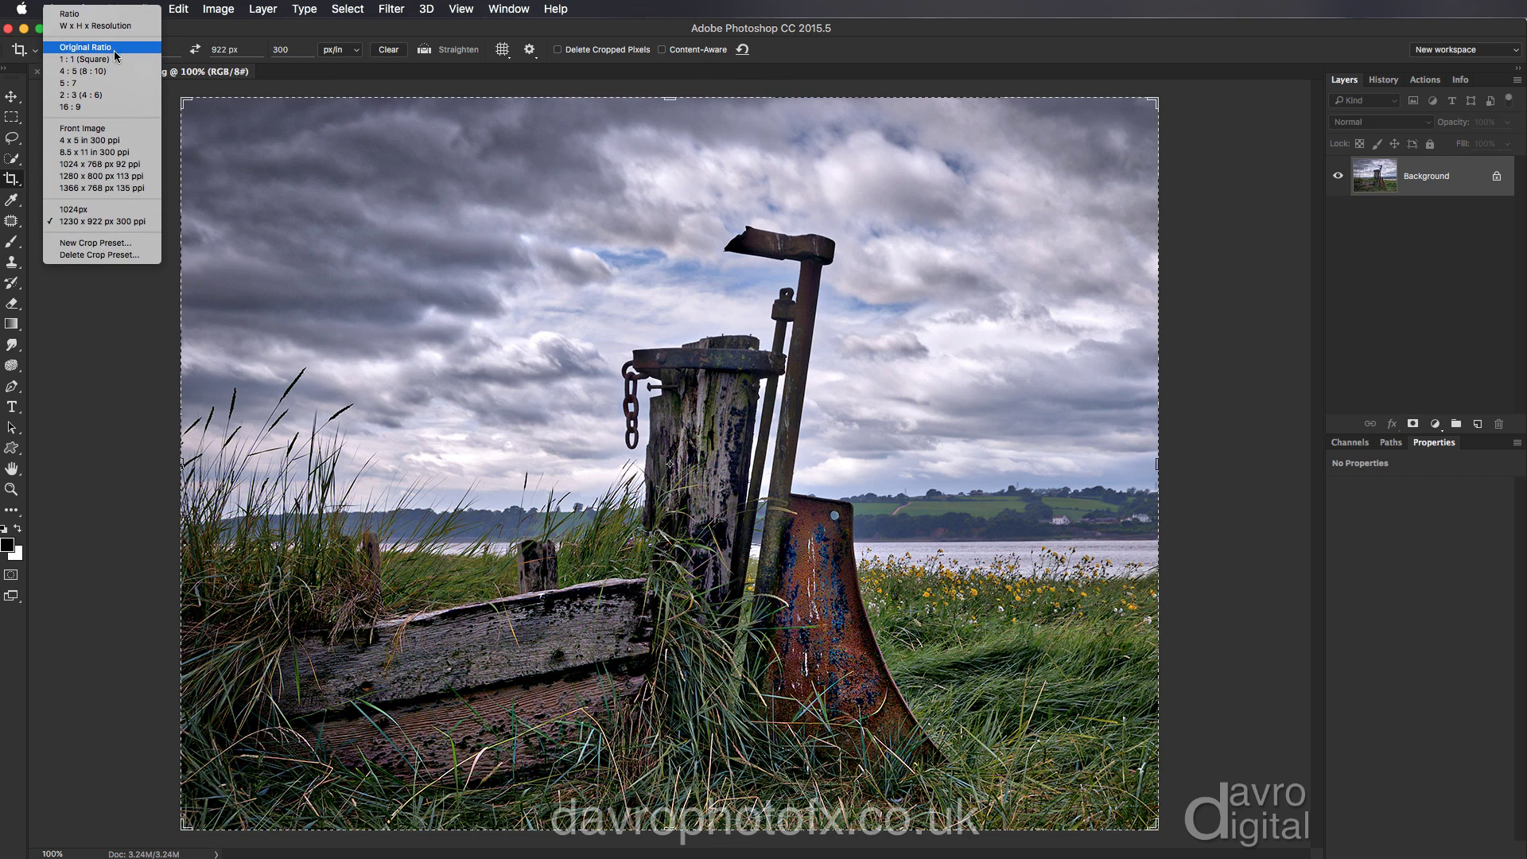